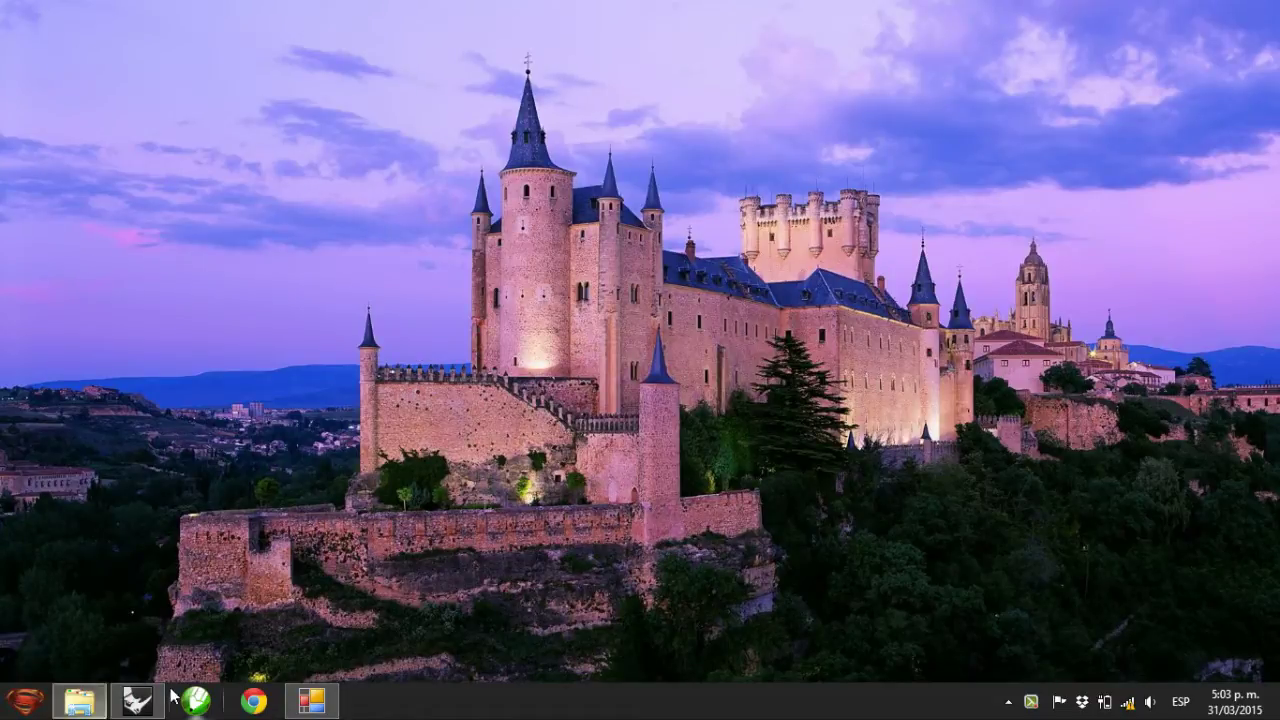
Switch to Rhinoceros and look over the empty modelling viewports.
click(137, 700)
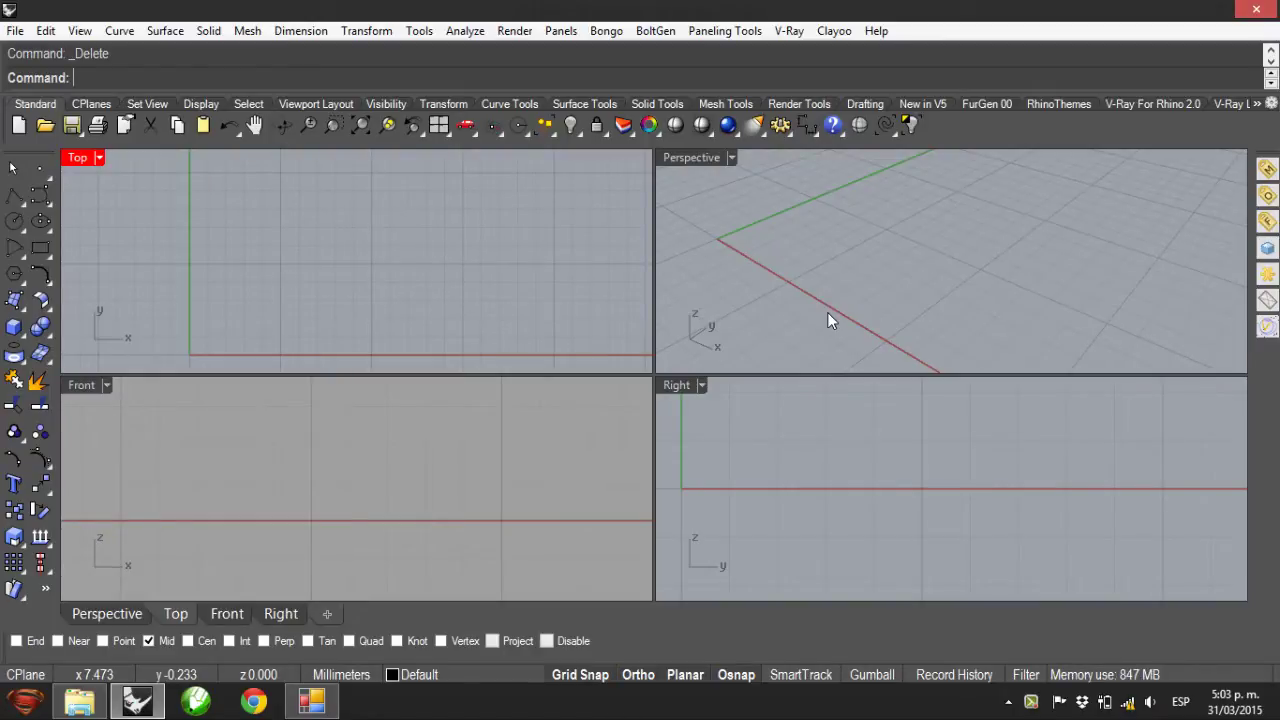
right_drag(816, 306, 959, 304)
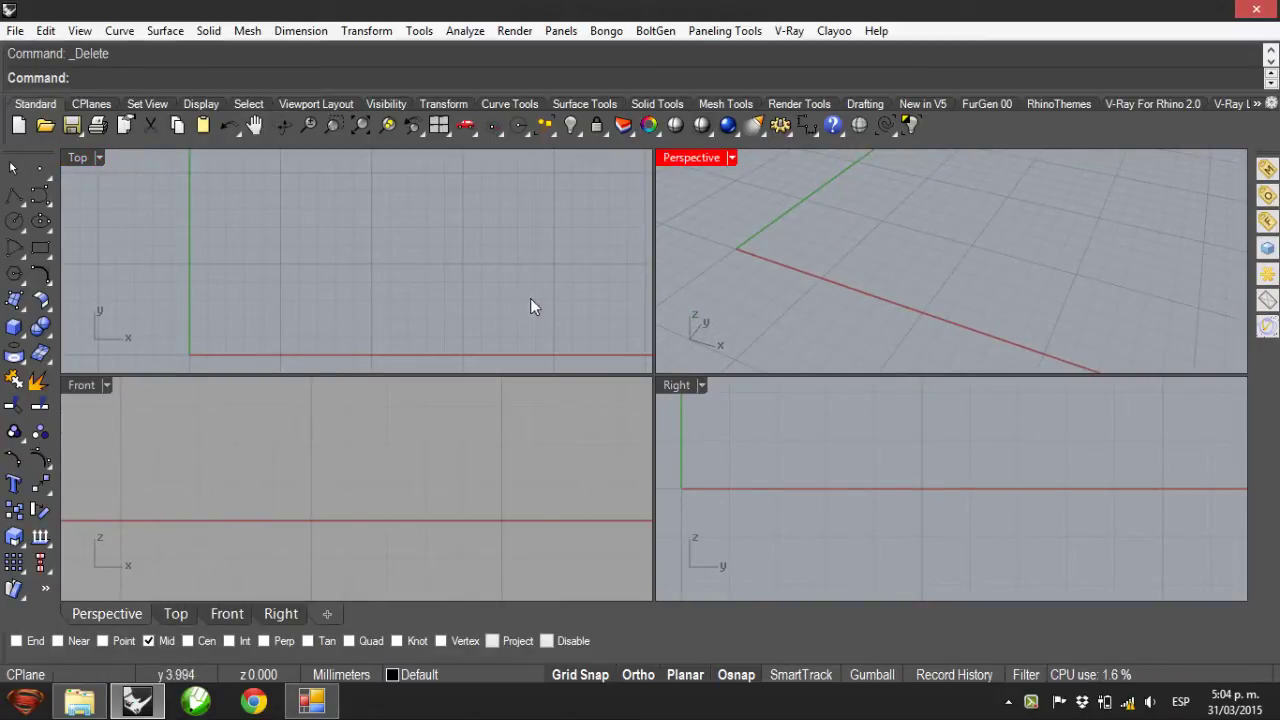
click(846, 434)
click(458, 469)
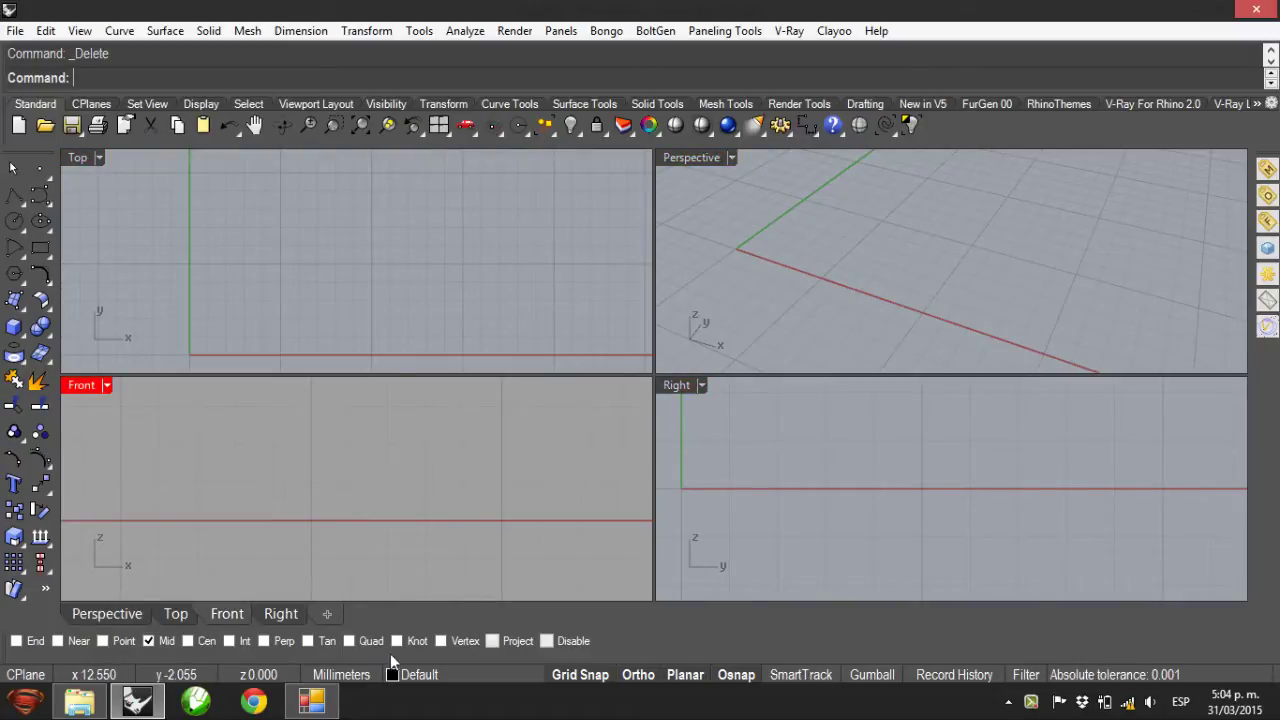
Bring up the already running gear generator, close it, and return to the Perspective viewport in Rhinoceros.
click(312, 700)
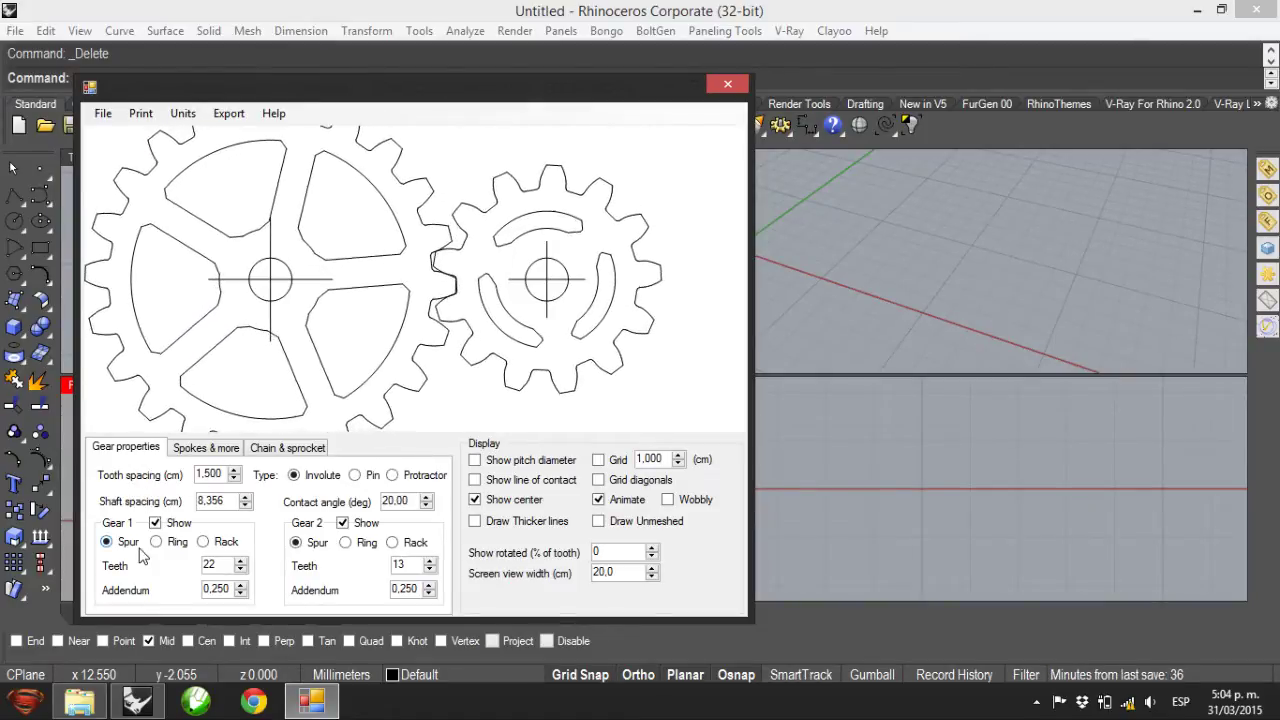
drag(388, 94, 650, 106)
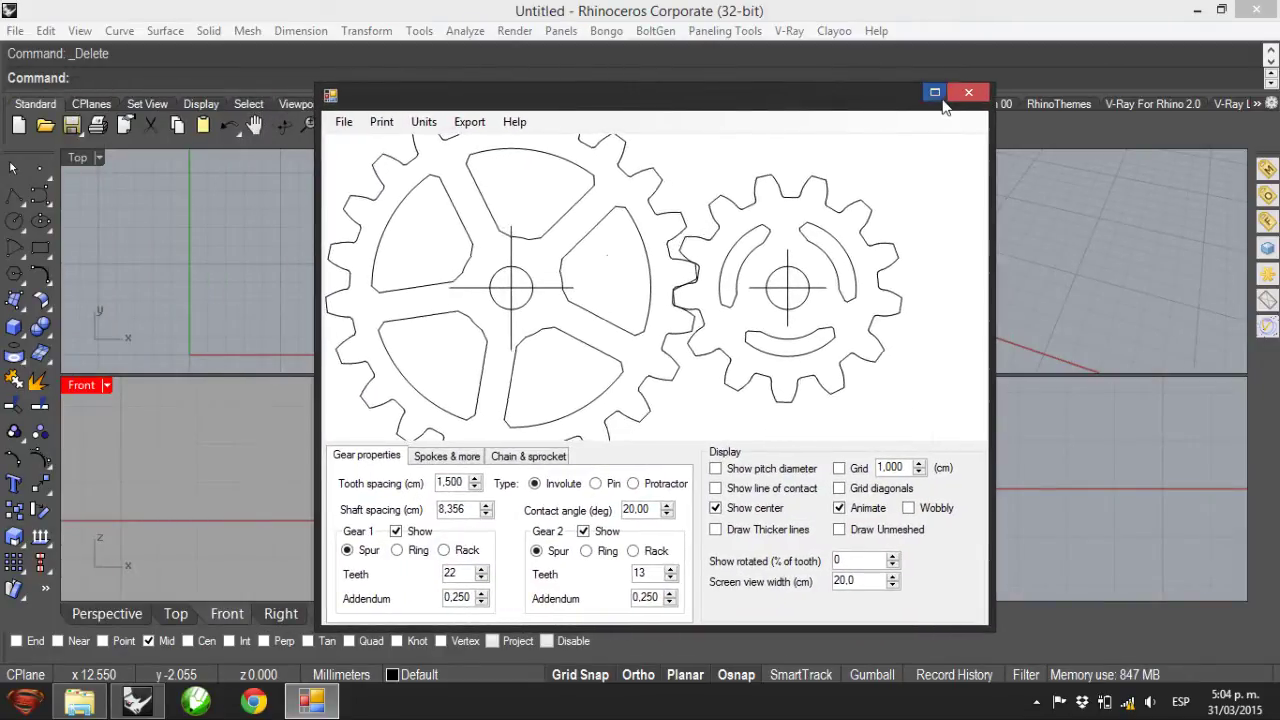
click(968, 92)
click(888, 256)
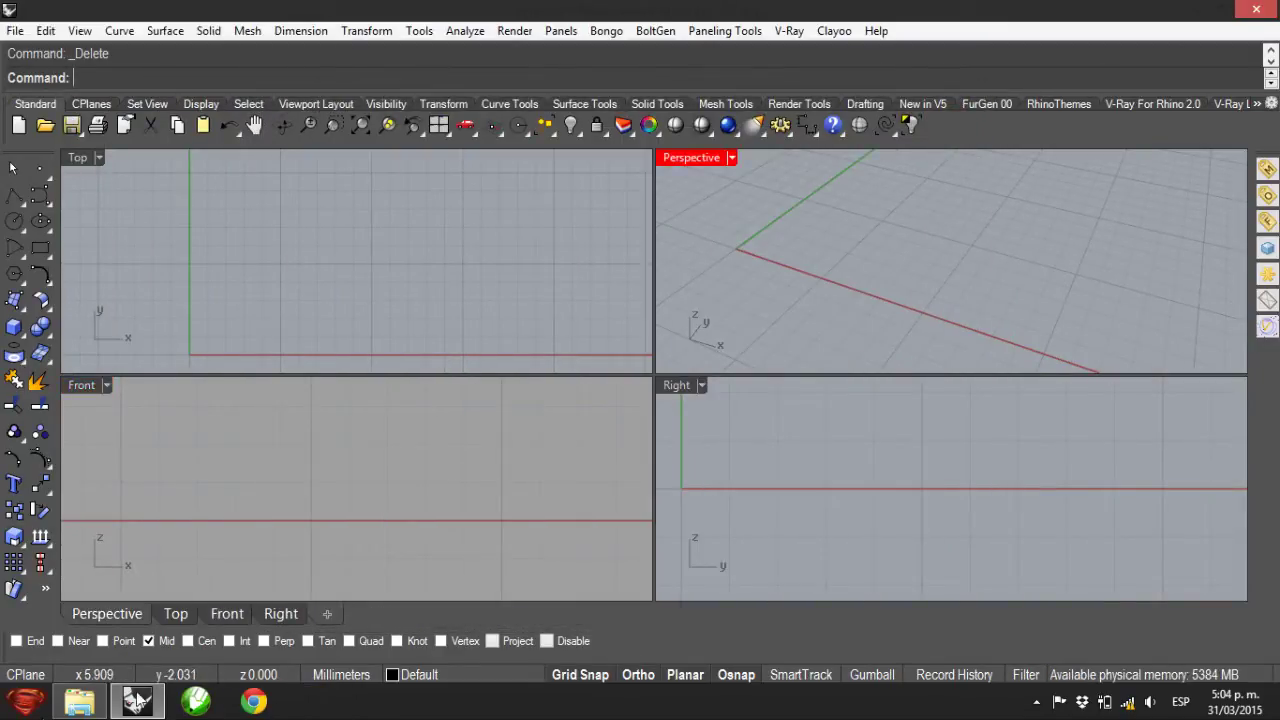
Open the GearGenerator3.Patched archive from the Downloads folder and dismiss the WinRAR notice.
click(80, 702)
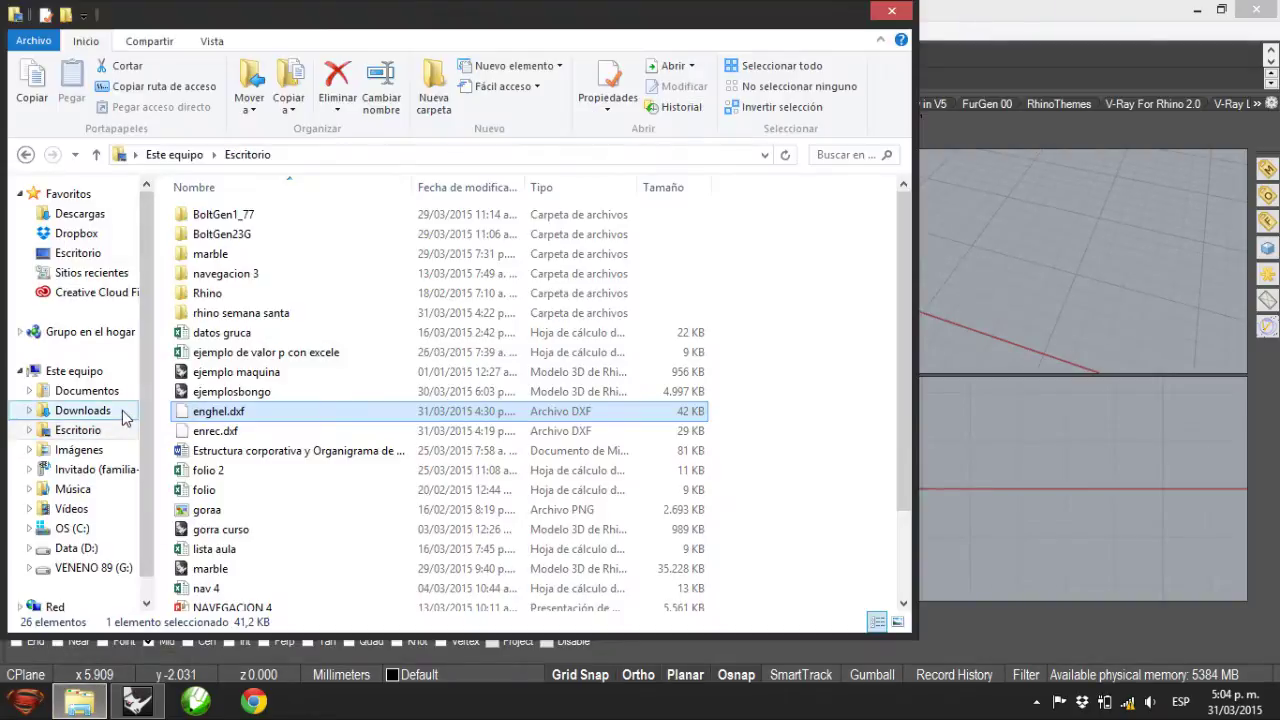
click(118, 413)
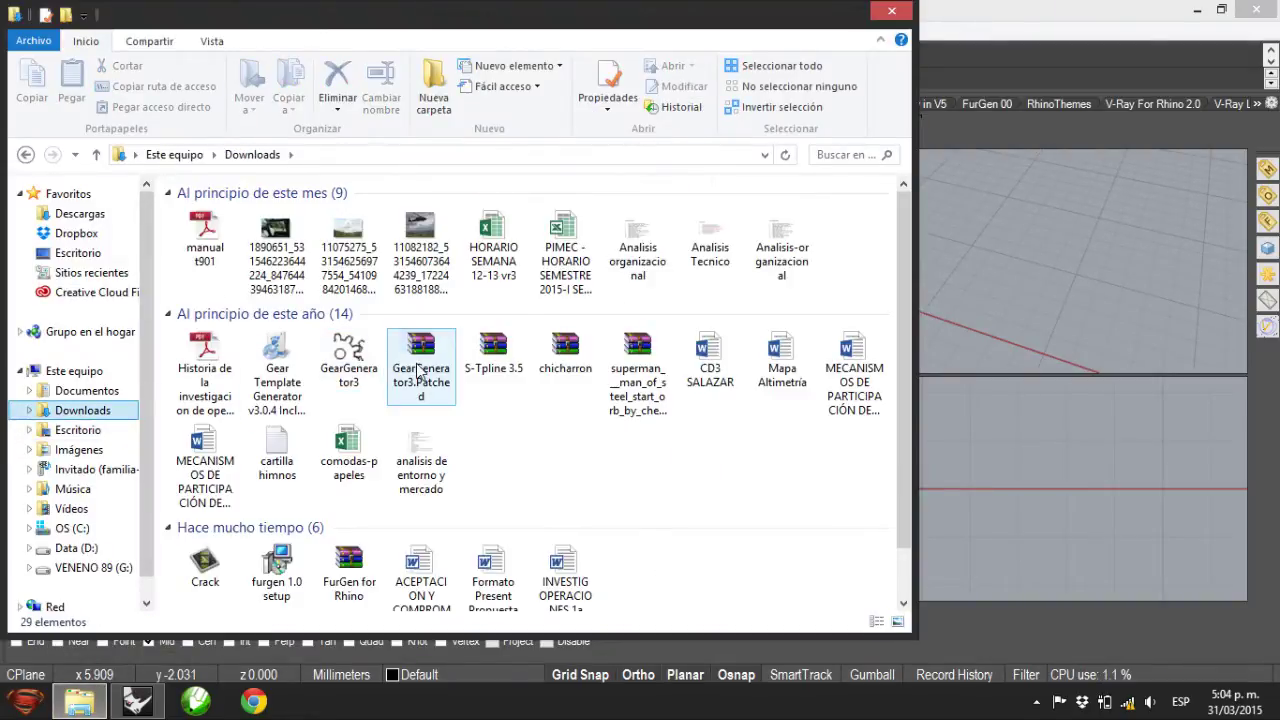
double_click(421, 370)
click(960, 48)
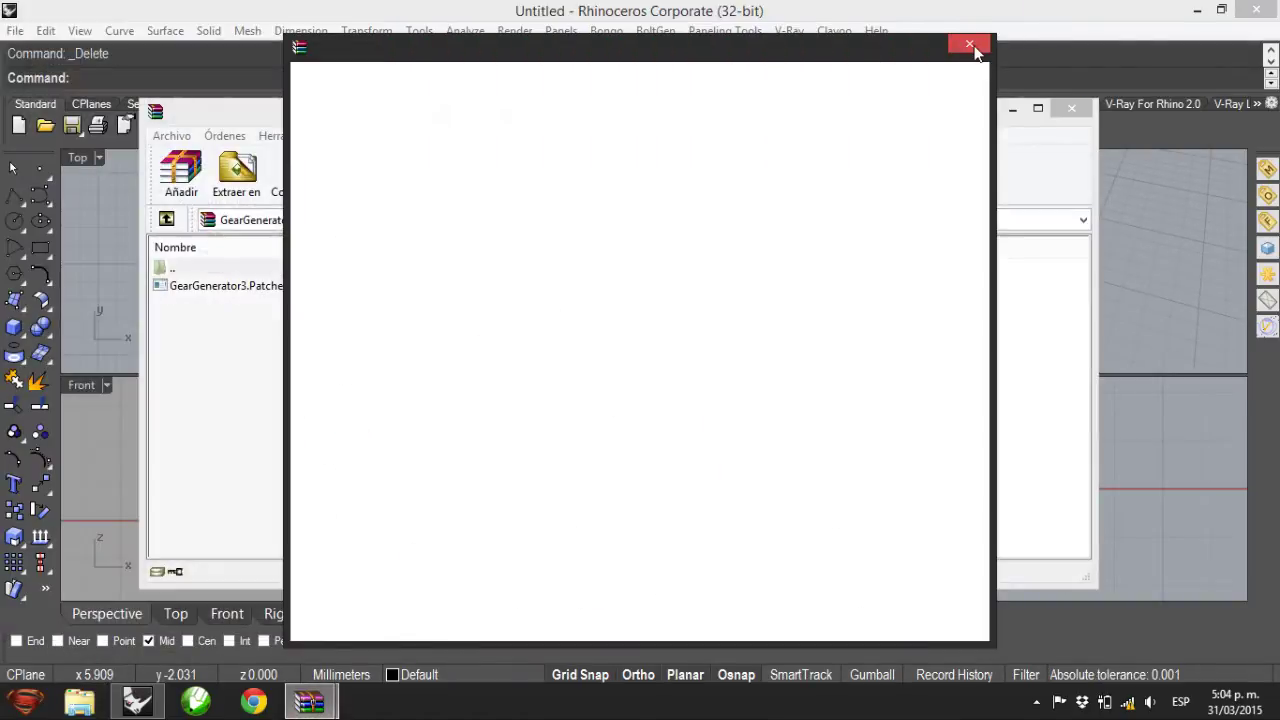
Run GearGenerator3.Patched.exe from the archive despite the SmartScreen warning, close the archive, and bring the gear generator forward.
click(312, 287)
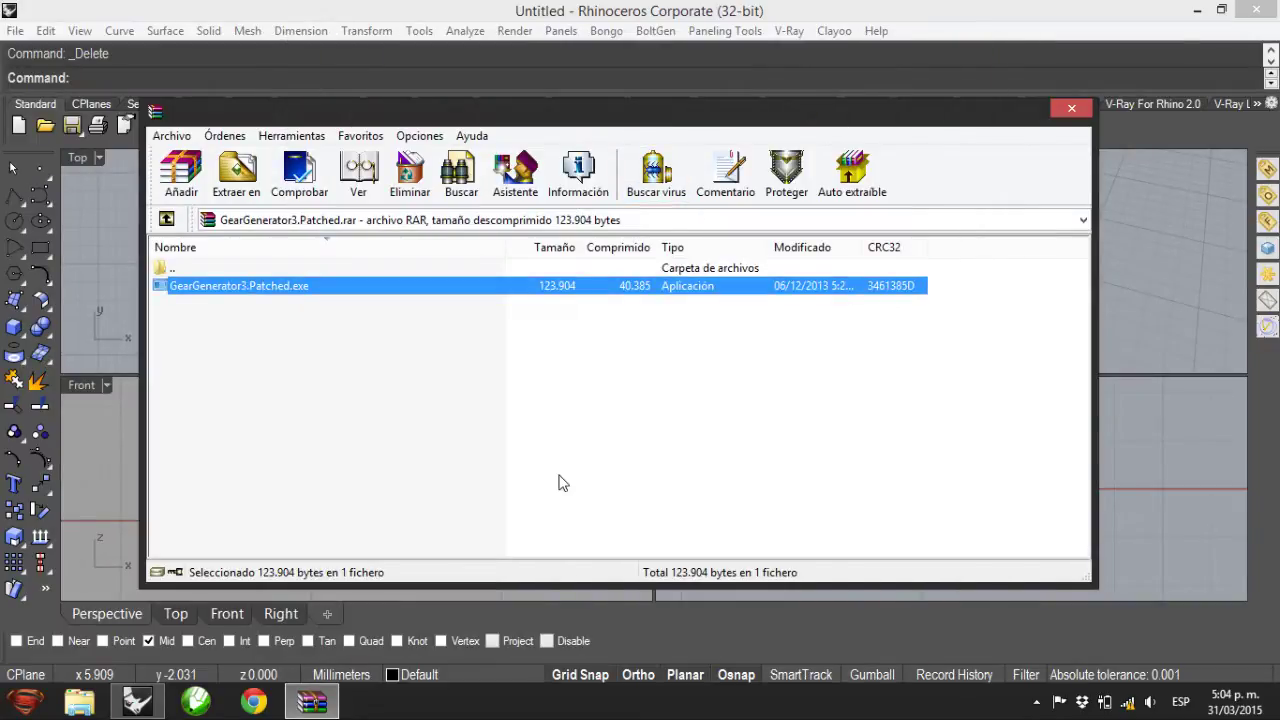
key(Return)
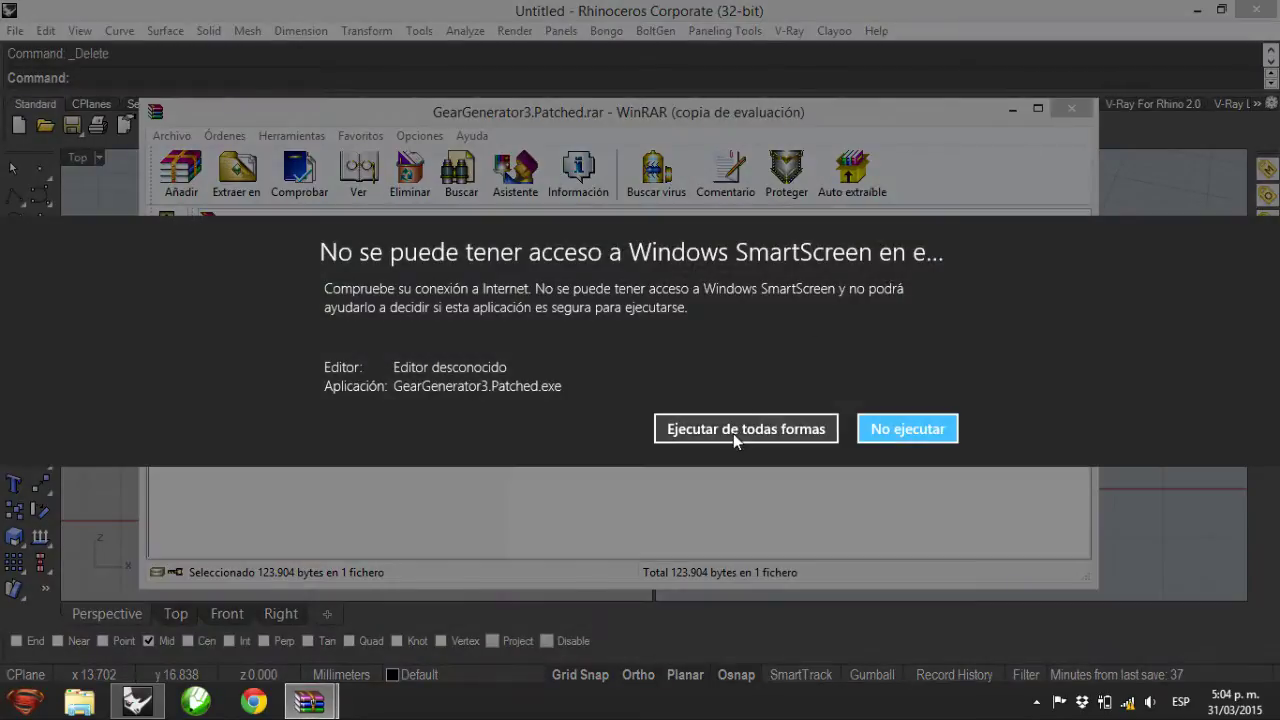
click(740, 429)
click(1071, 108)
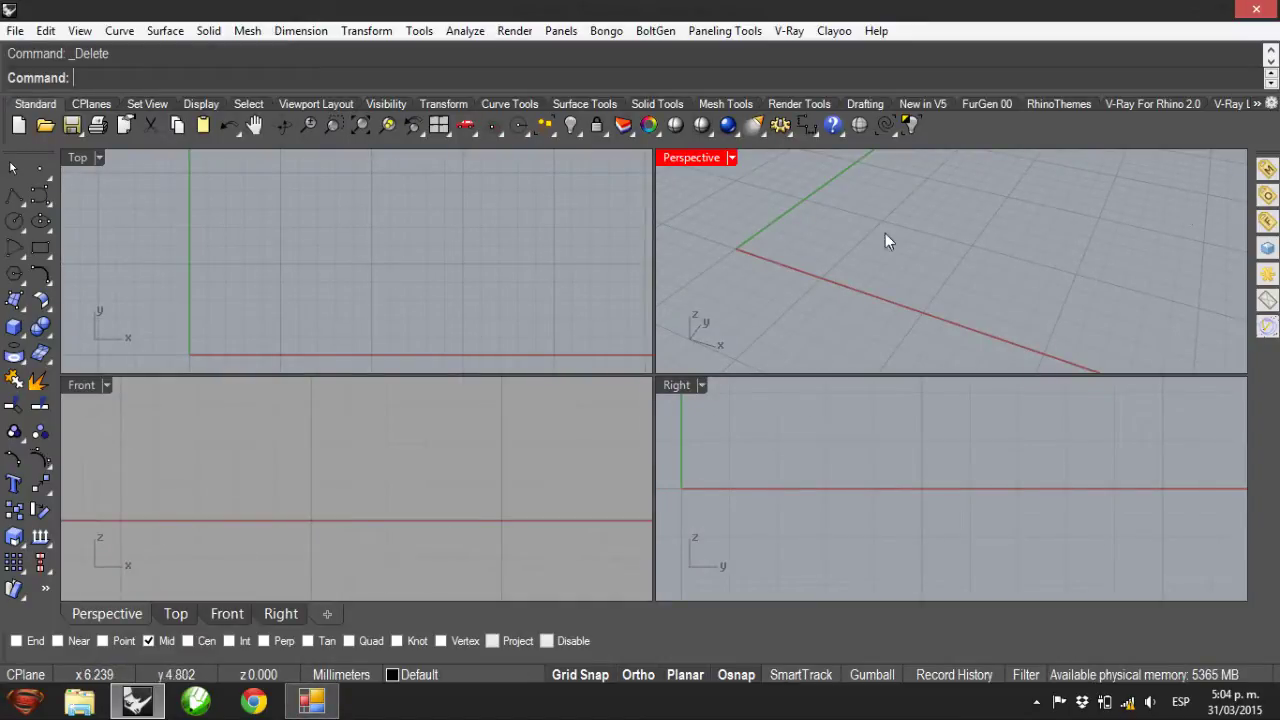
click(312, 701)
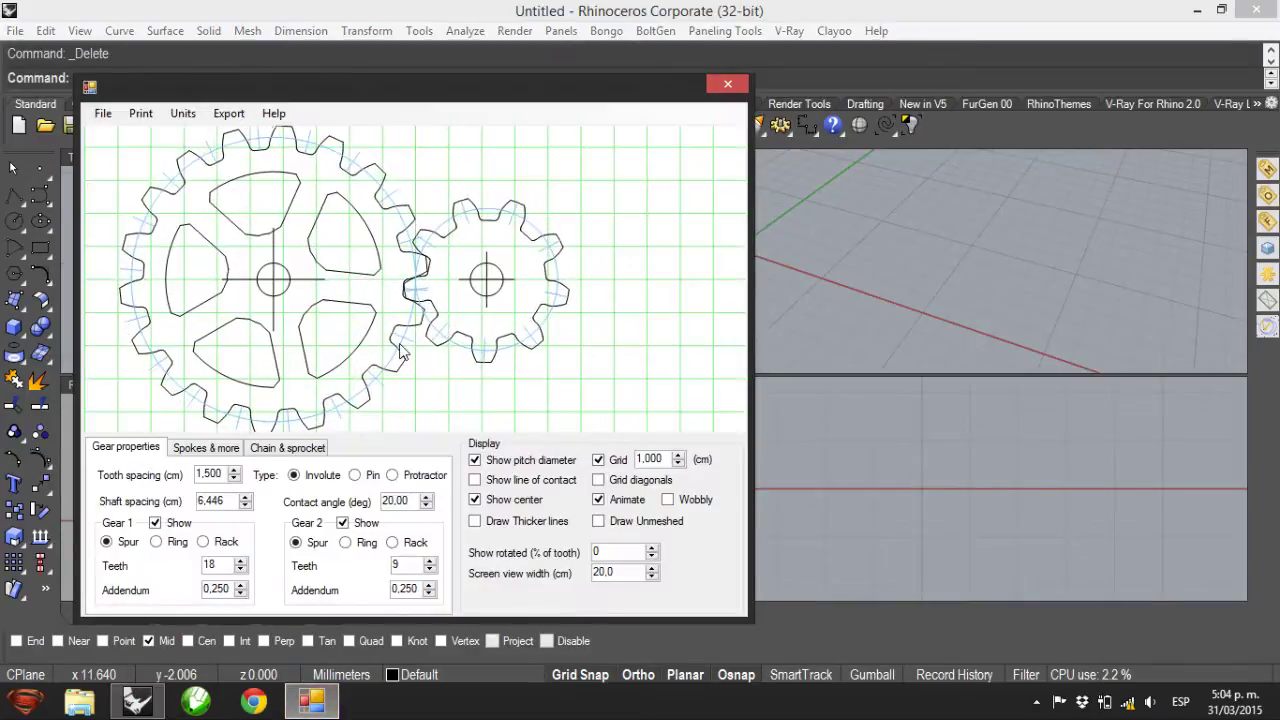
Hide the grid and the pitch diameter in the gear preview.
click(599, 461)
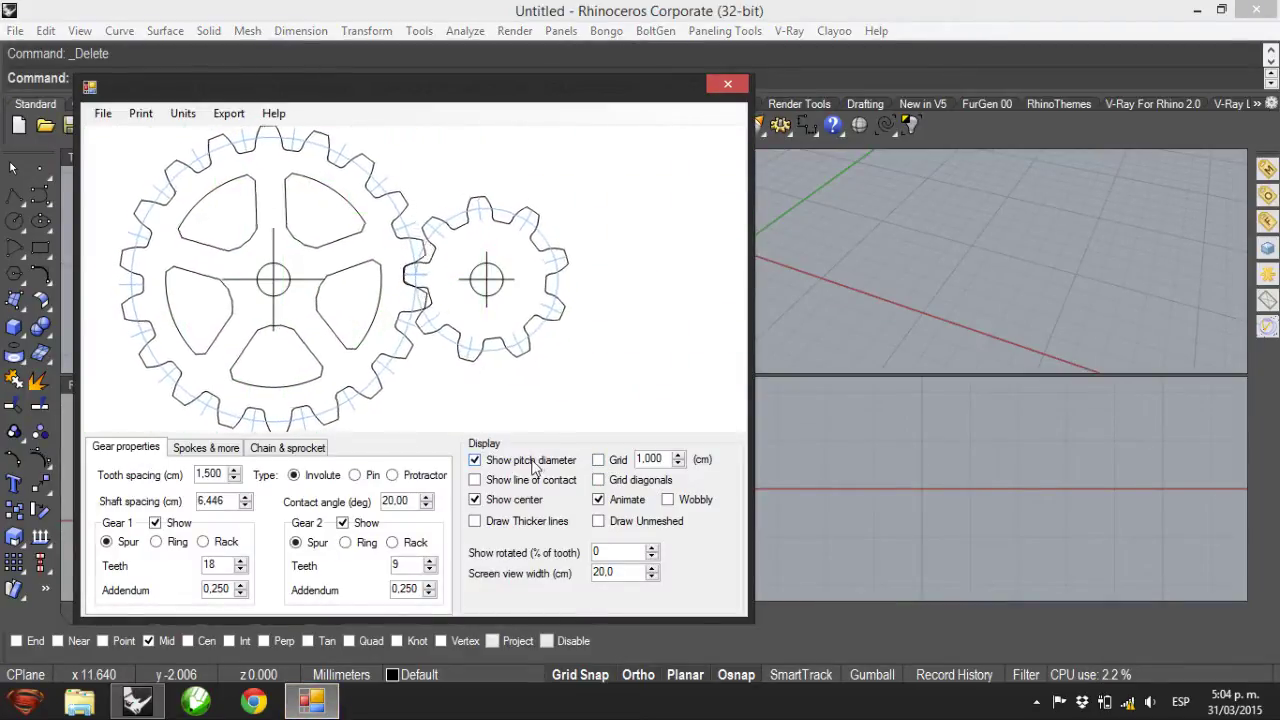
click(474, 461)
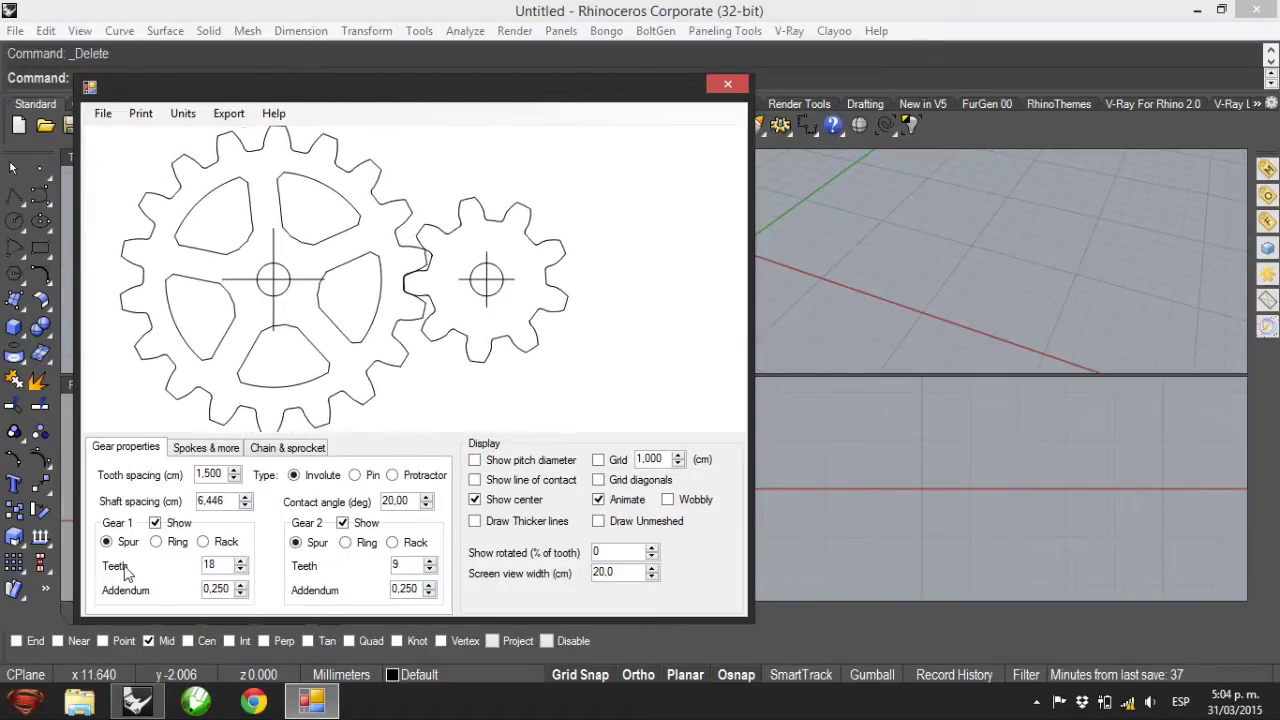
Set the number of teeth to 22 for Gear 1 and 13 for Gear 2.
text(8)
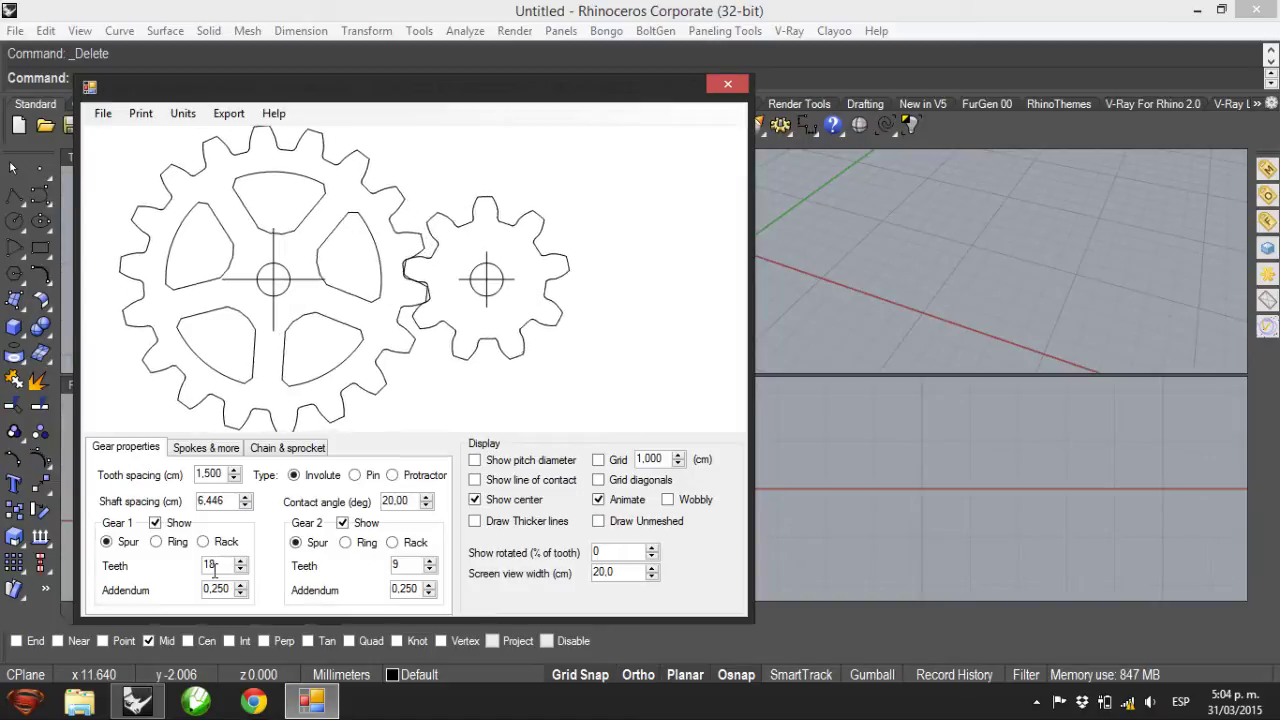
click(240, 564)
click(240, 564)
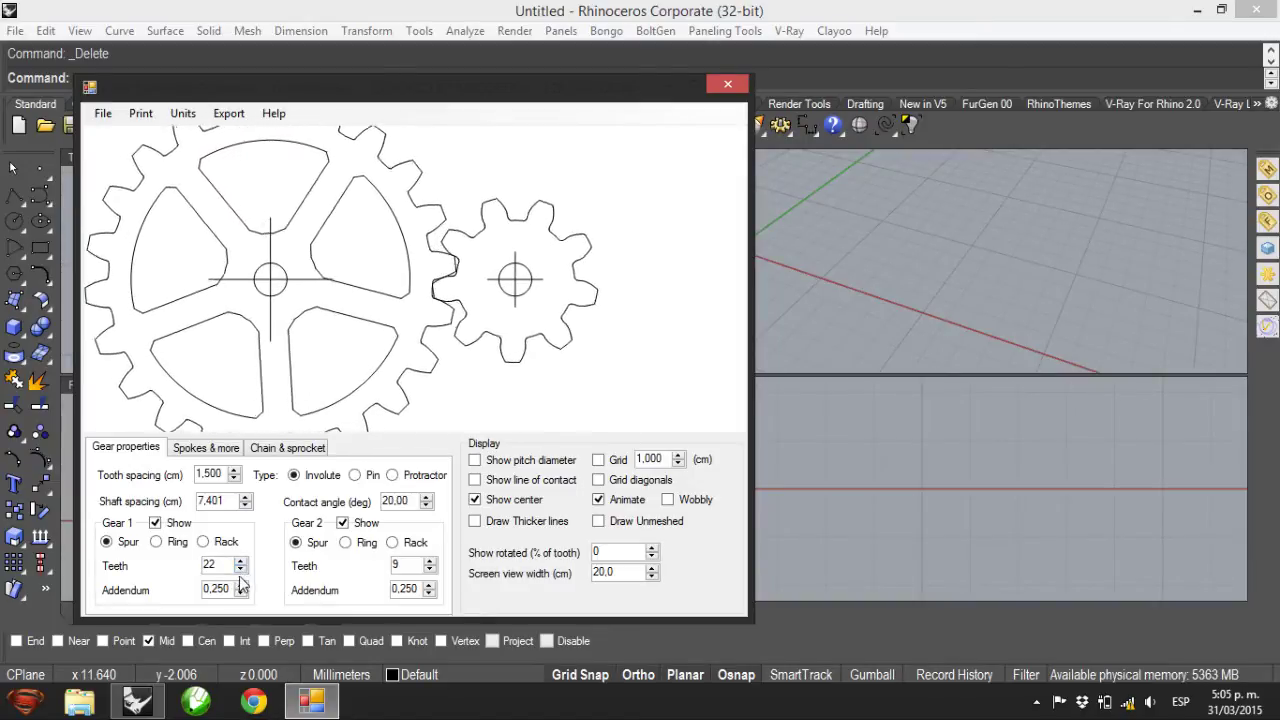
click(430, 562)
click(430, 562)
click(430, 562)
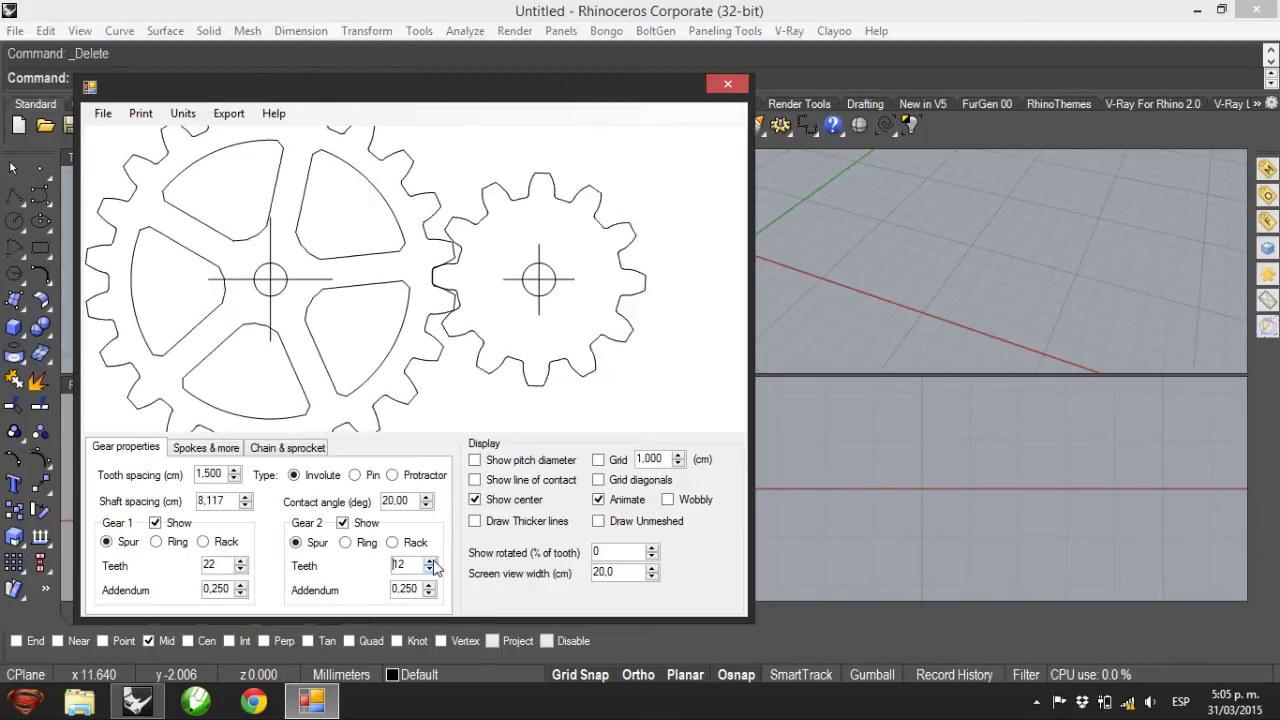
click(430, 562)
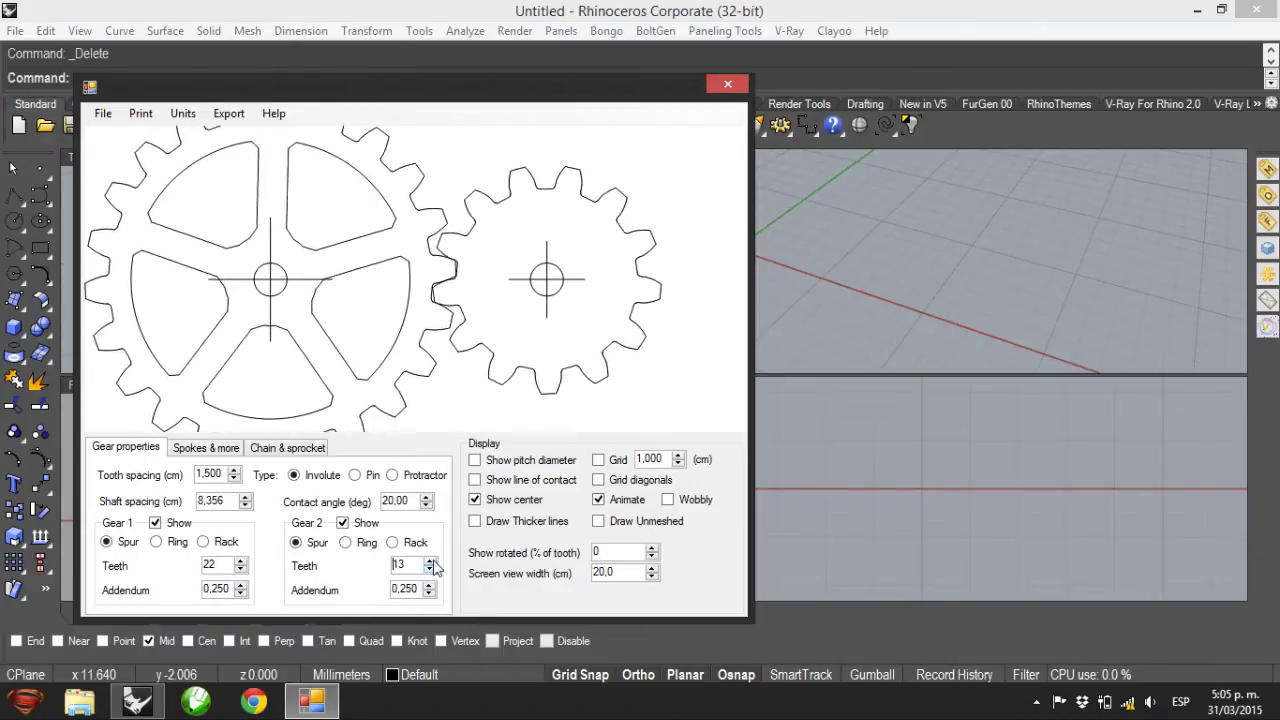
Enable spokes on Gear 2 and set their number to 3.
click(208, 448)
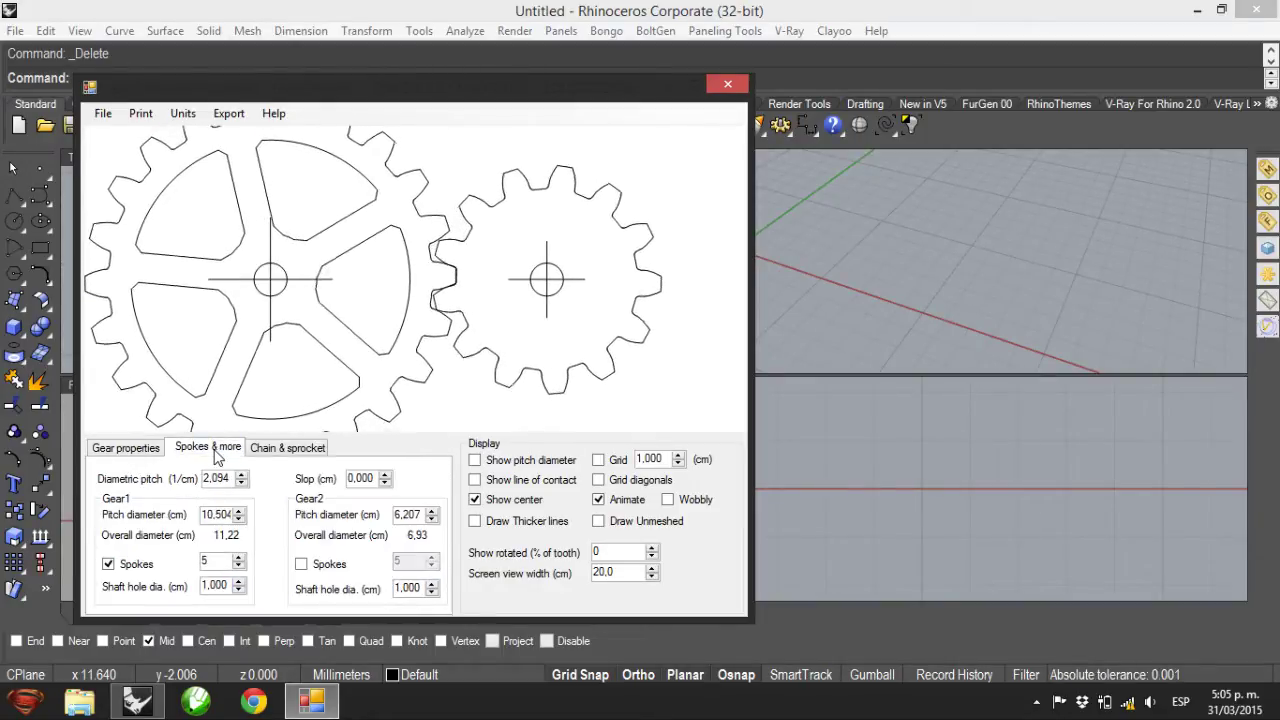
click(301, 564)
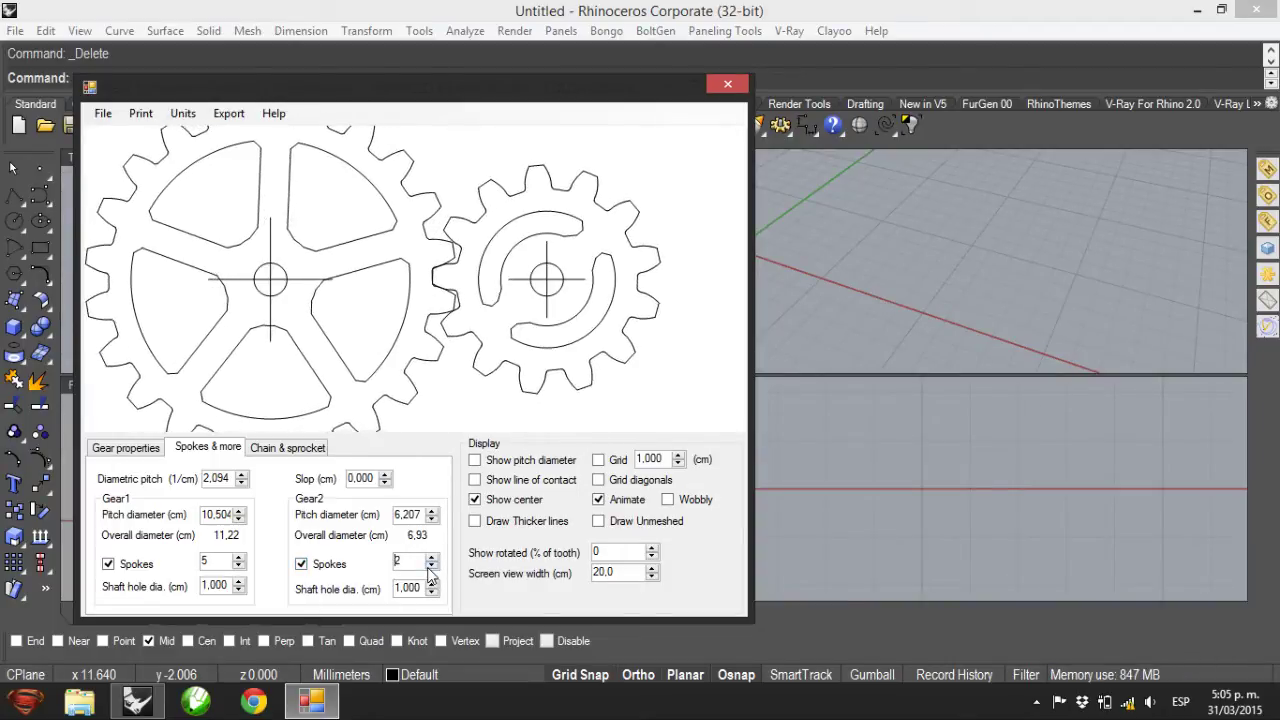
click(432, 558)
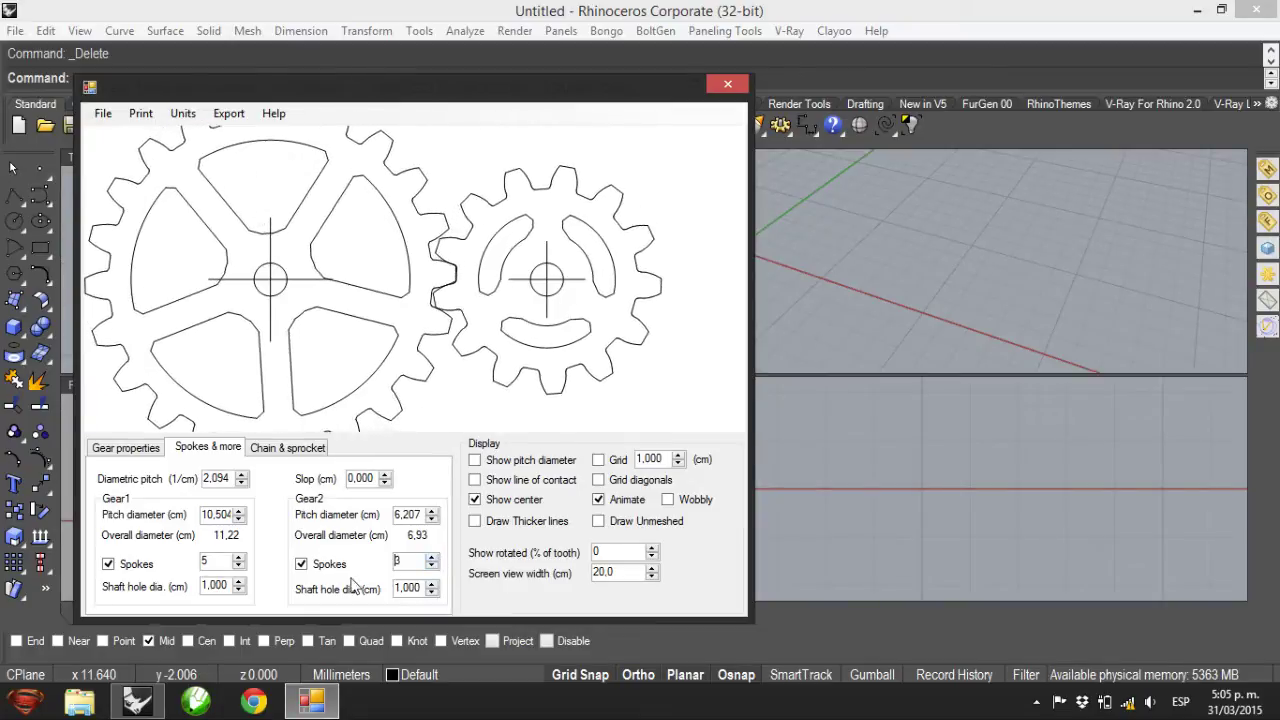
Set the shaft hole diameter to 1.8 cm for Gear 1 and 1.4 cm for Gear 2.
click(239, 581)
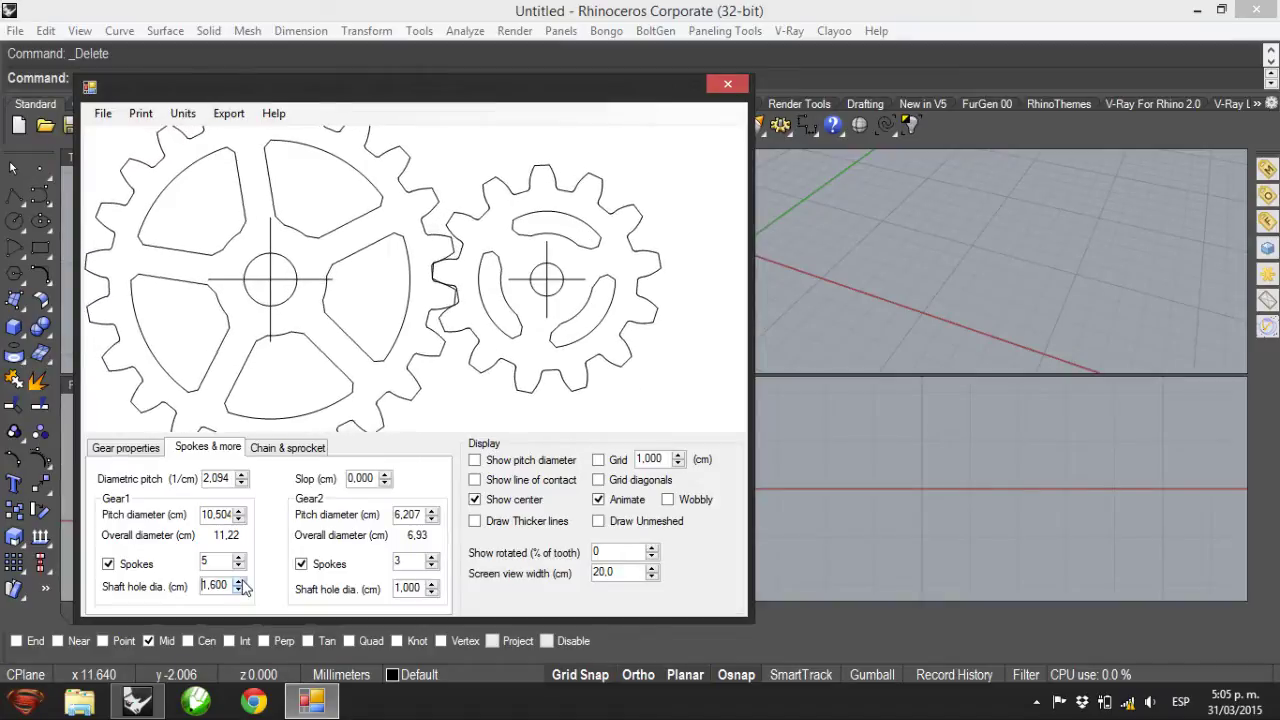
click(240, 582)
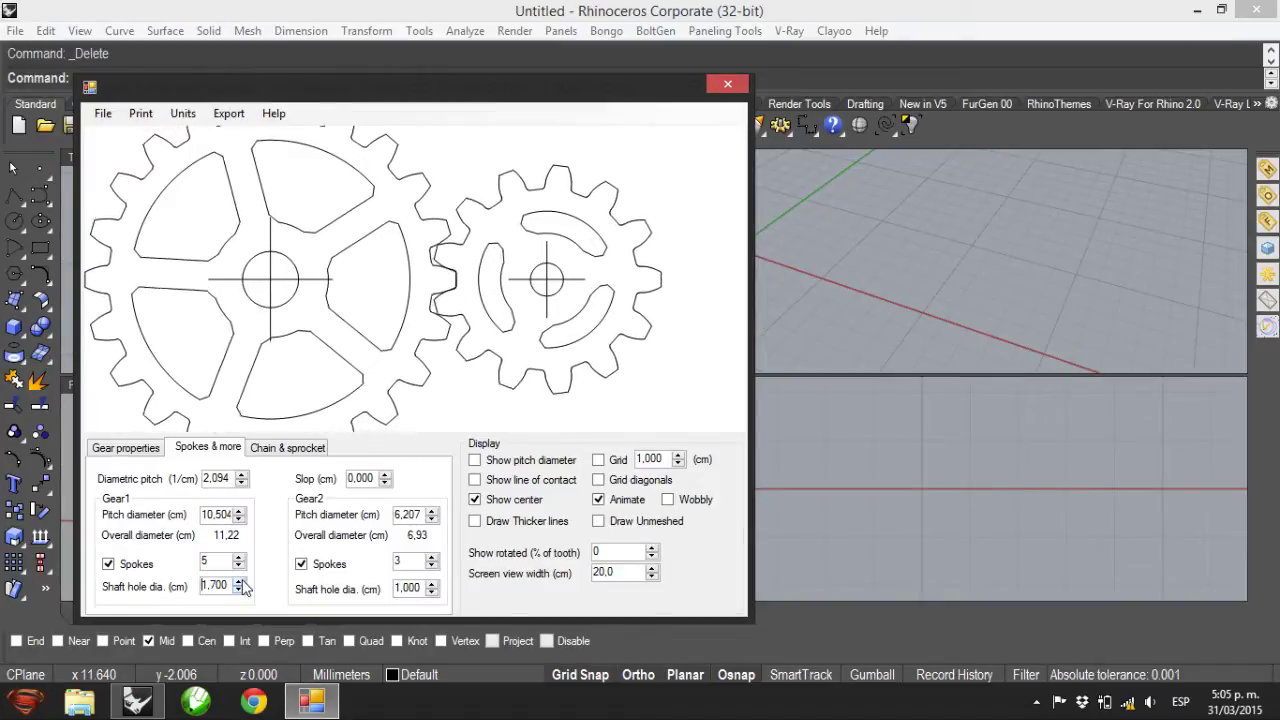
click(430, 586)
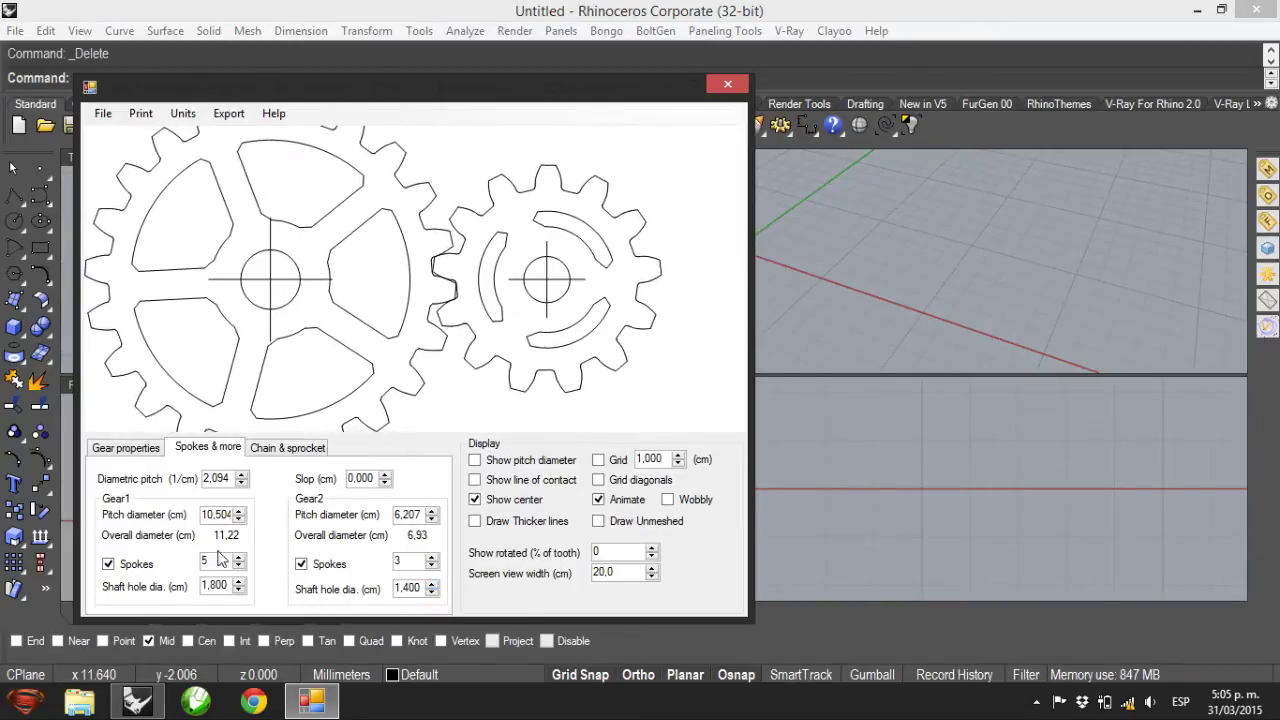
Try the Pin gear type and the Rack and Ring forms for Gear 1, returning to Involute and Spur.
click(126, 449)
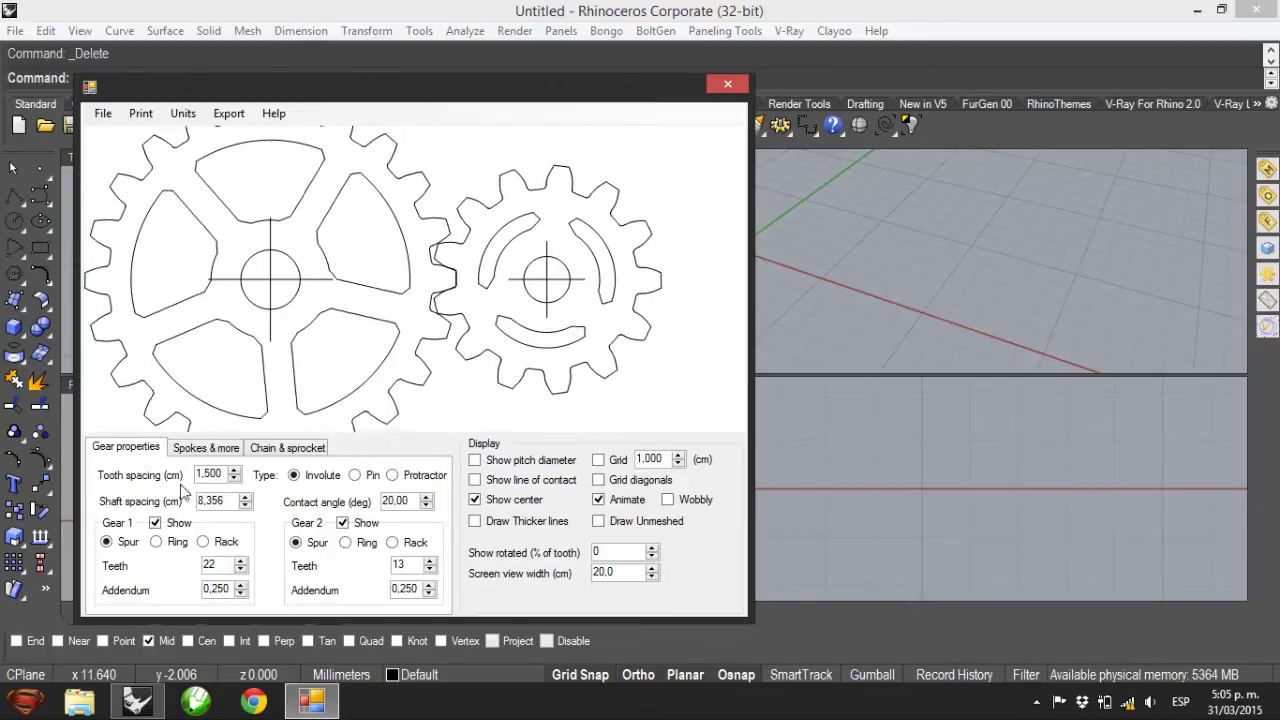
click(355, 476)
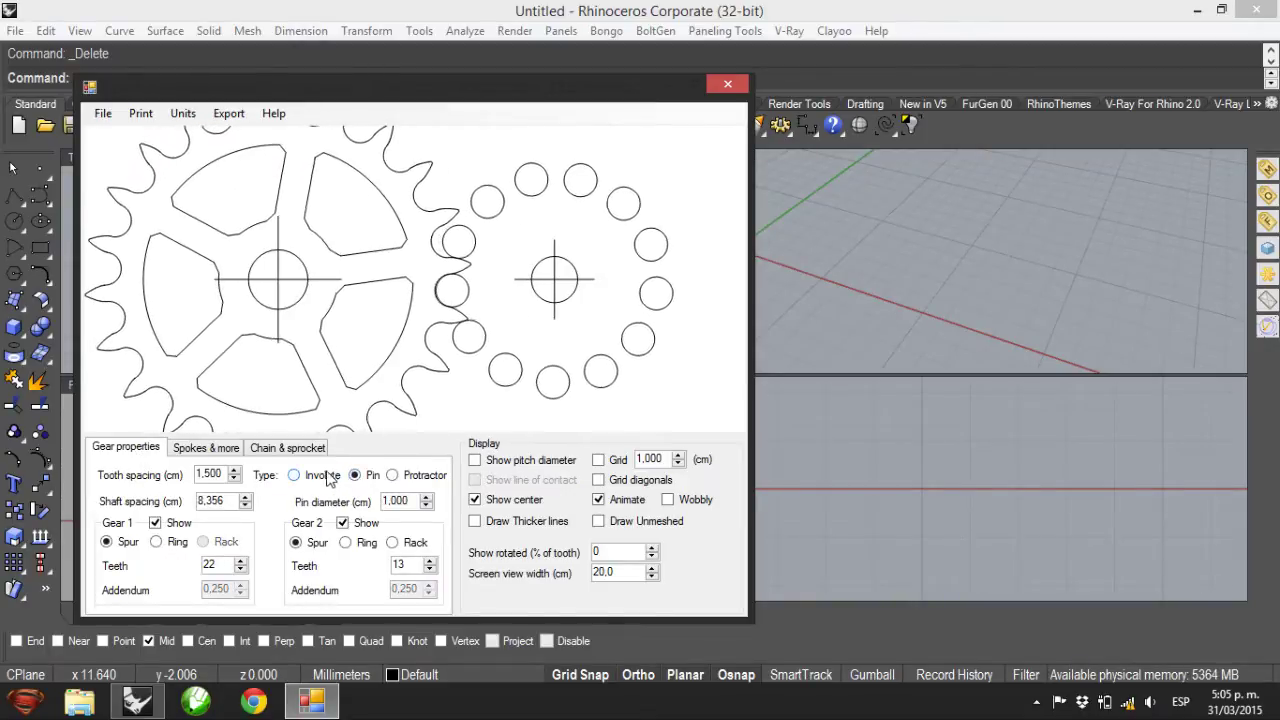
click(295, 476)
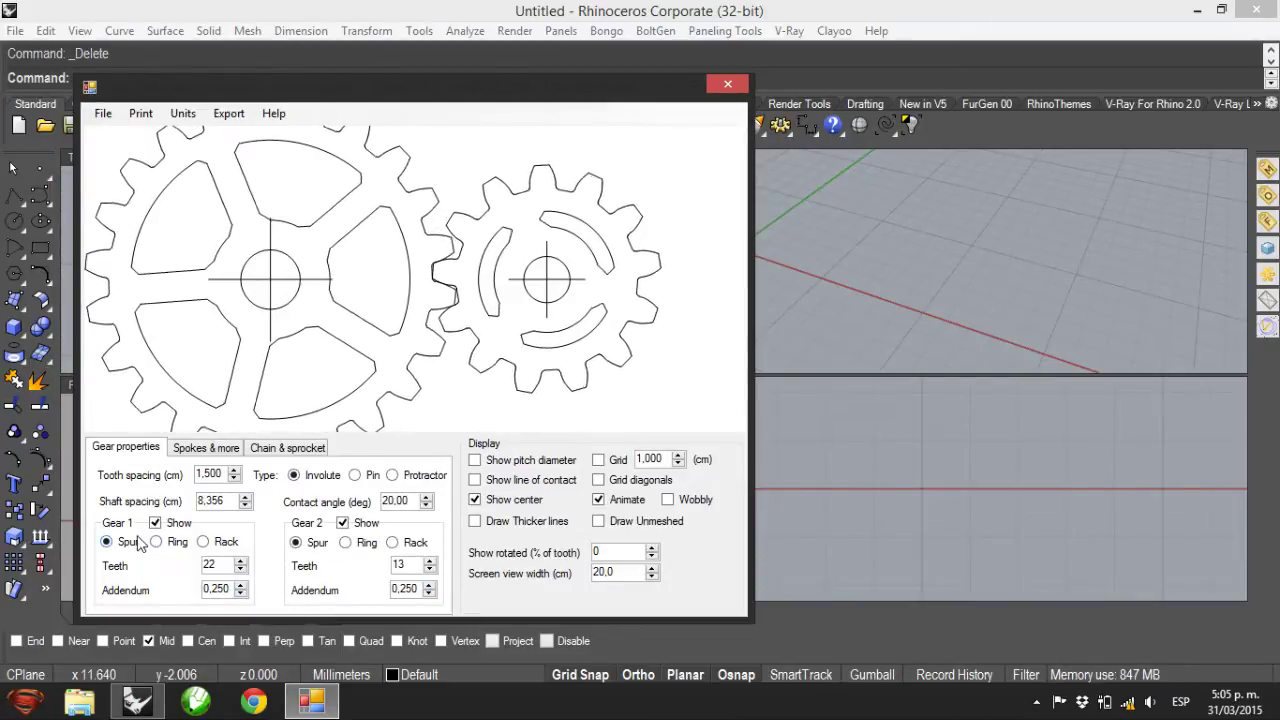
click(204, 542)
click(175, 545)
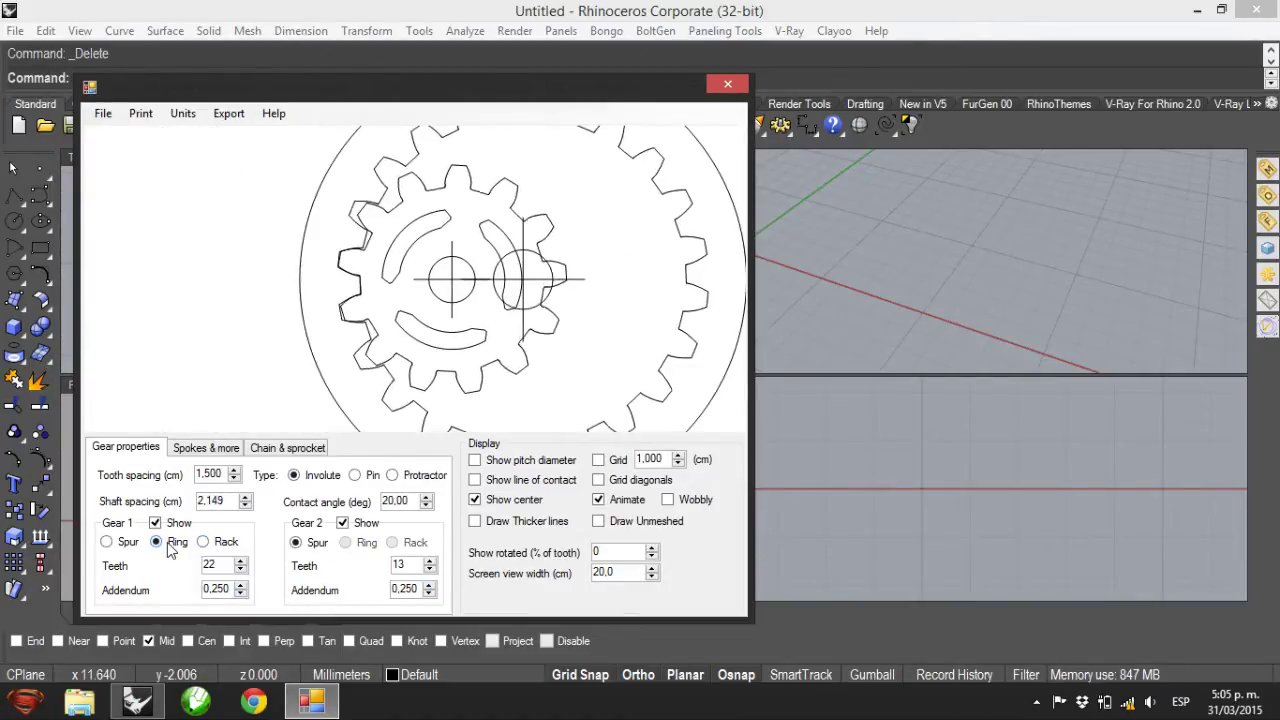
click(107, 542)
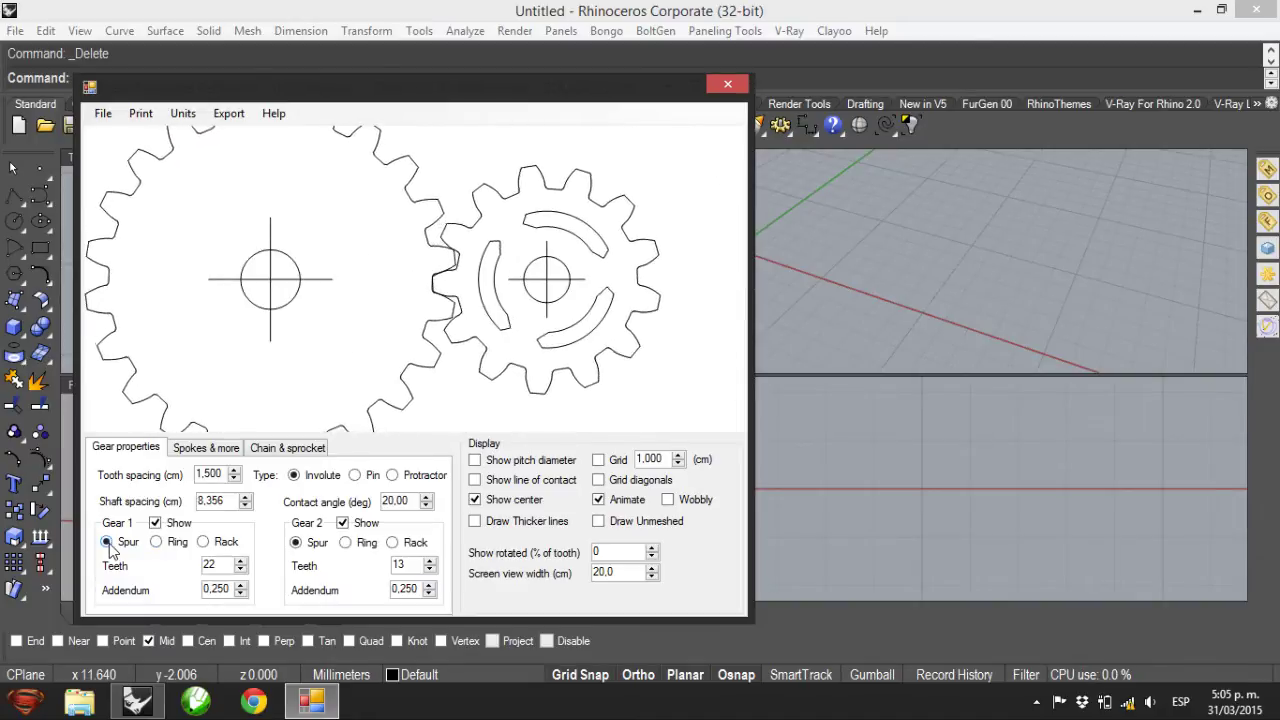
Enable the spokes on Gear 1 again and set their number to 4.
click(184, 448)
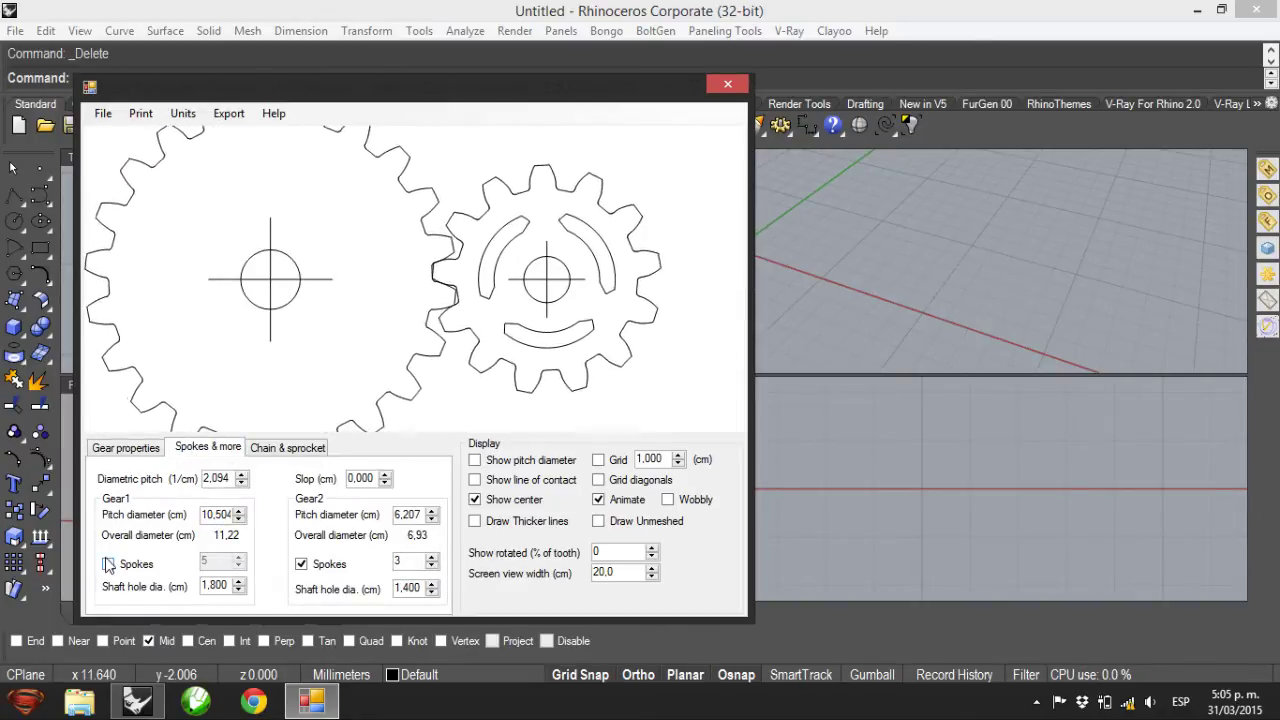
click(108, 564)
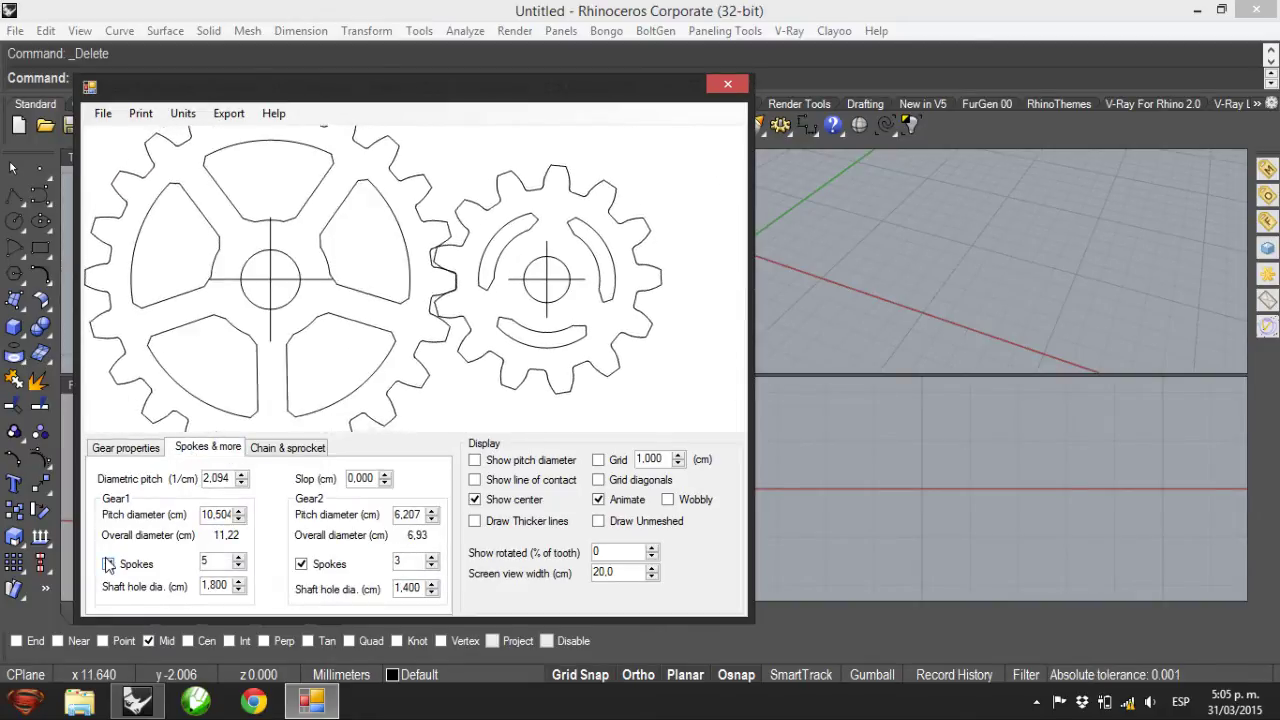
click(239, 559)
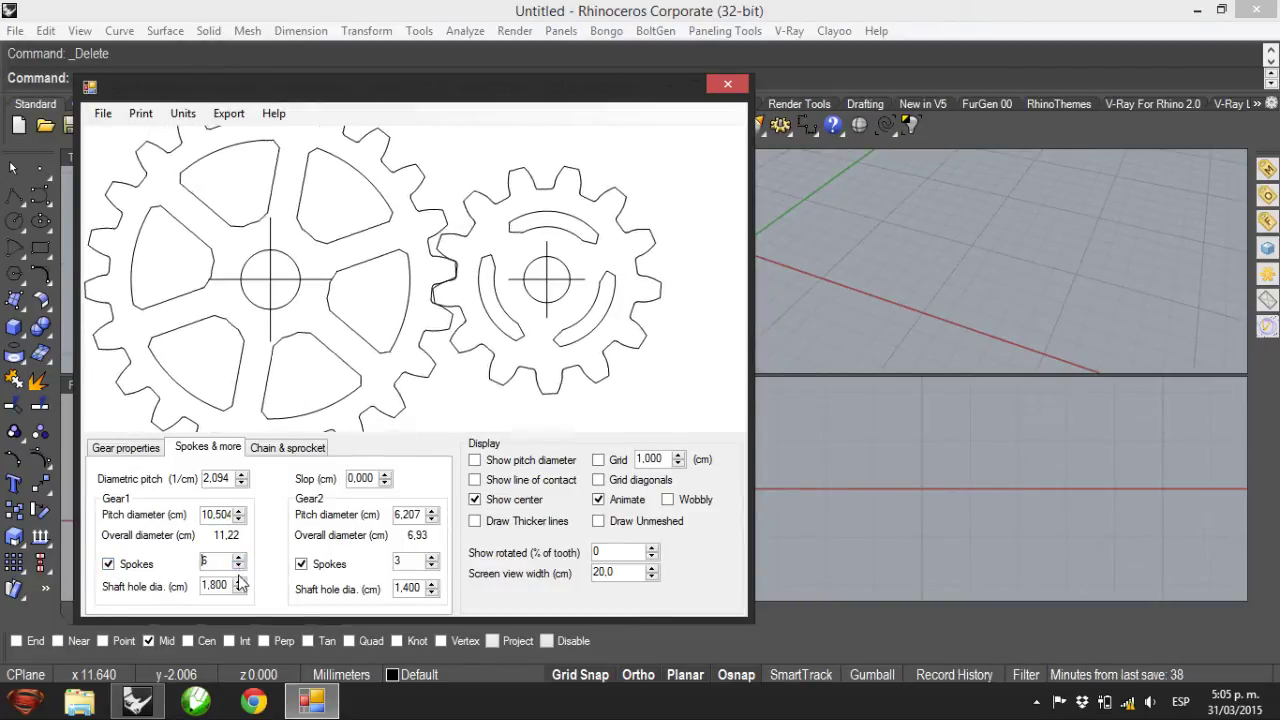
click(239, 567)
click(239, 567)
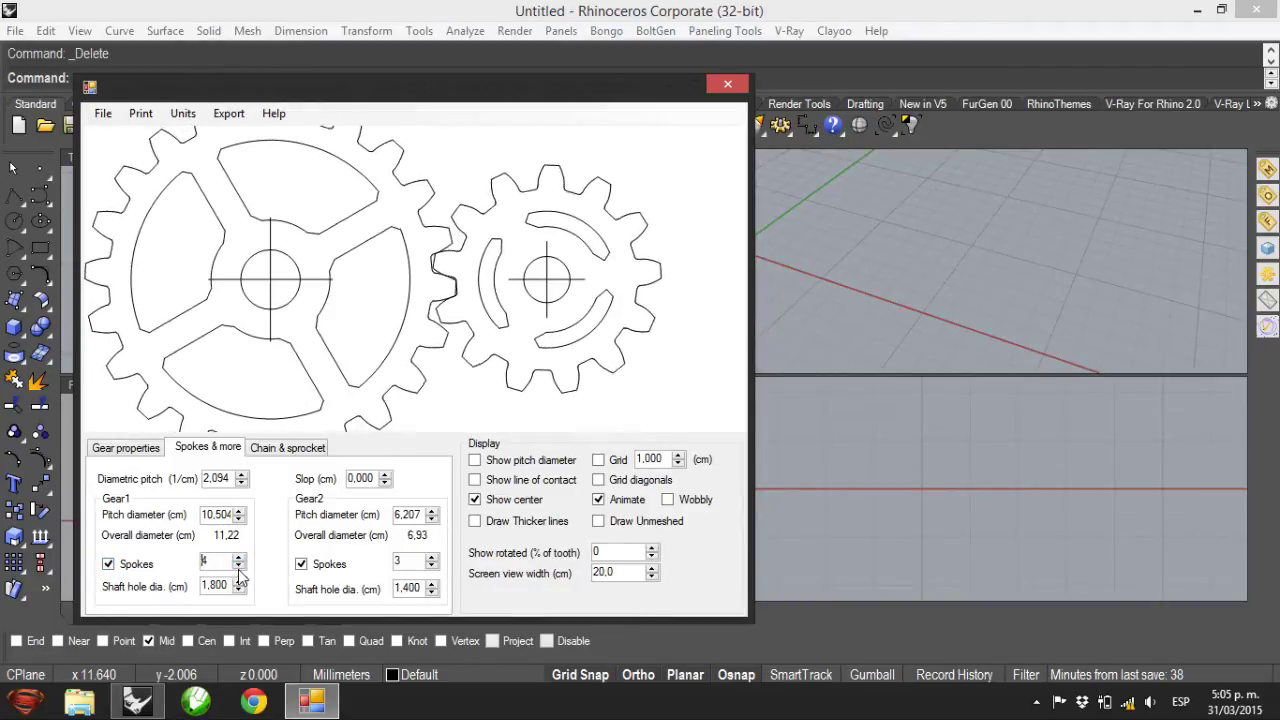
Export the gears as a DXF with polylines to the desktop, overwriting the existing enghel.dxf.
click(125, 447)
click(228, 113)
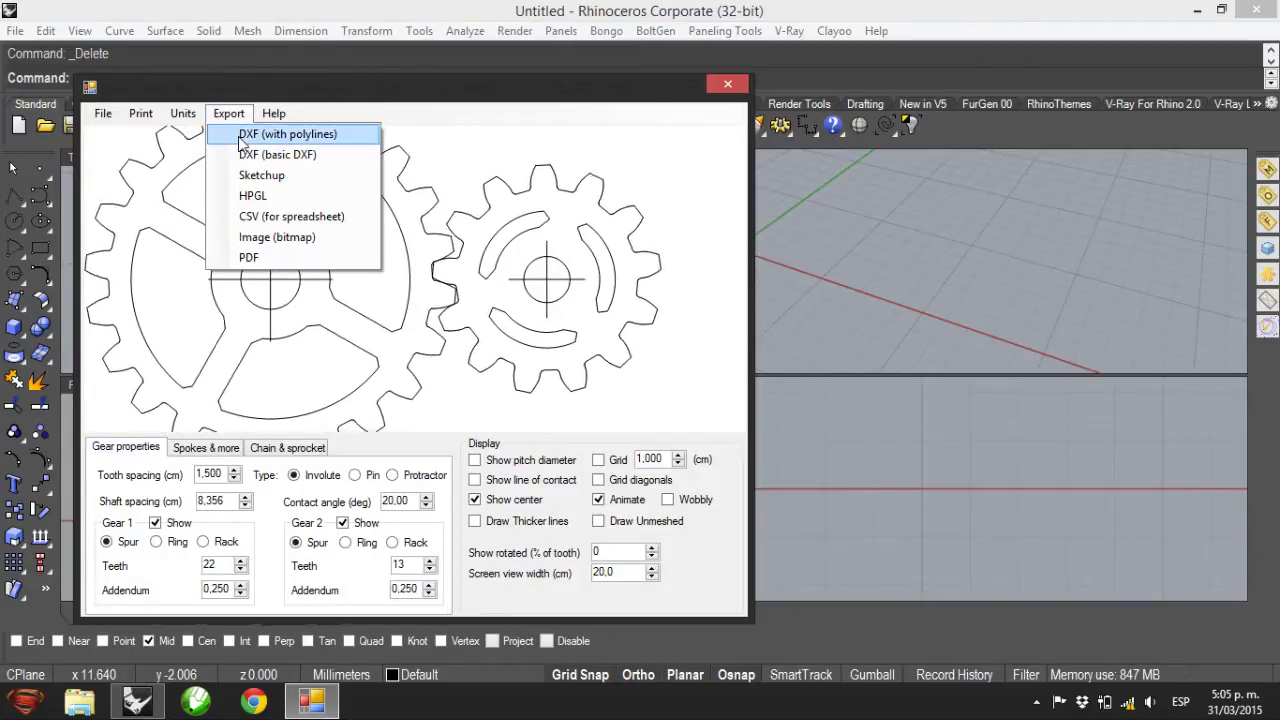
click(288, 134)
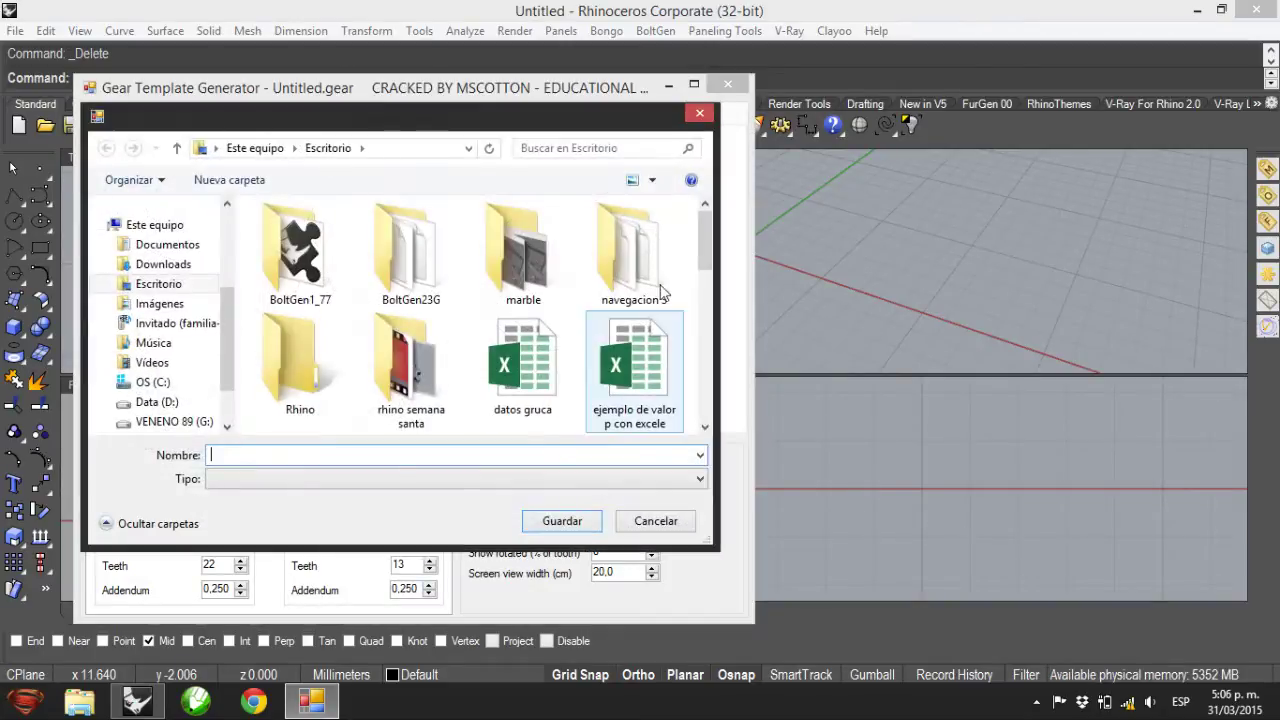
click(702, 288)
click(523, 255)
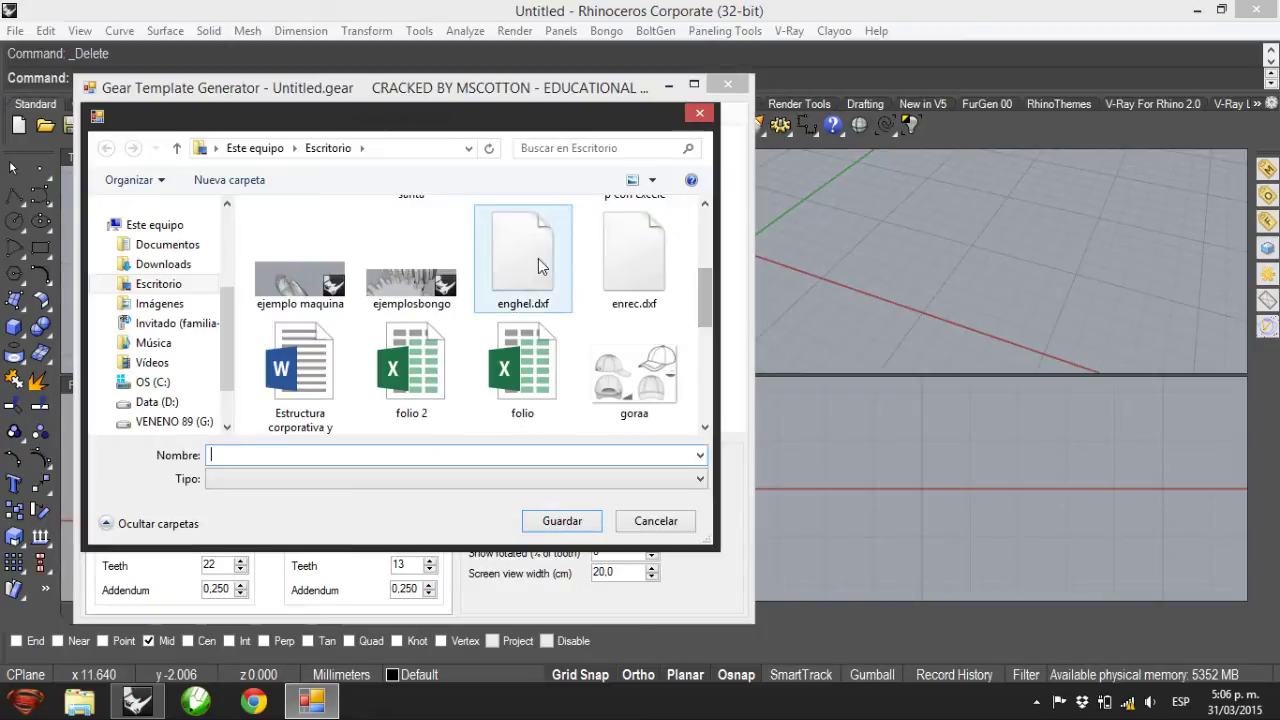
click(226, 459)
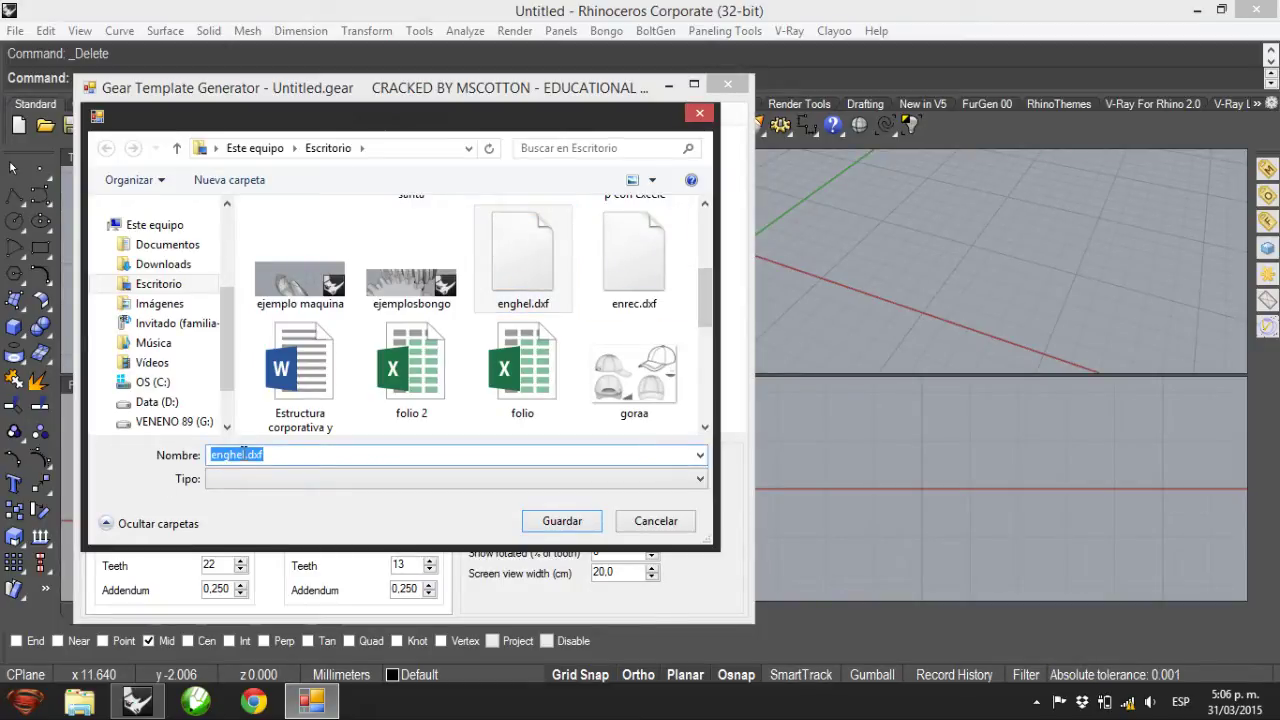
click(528, 512)
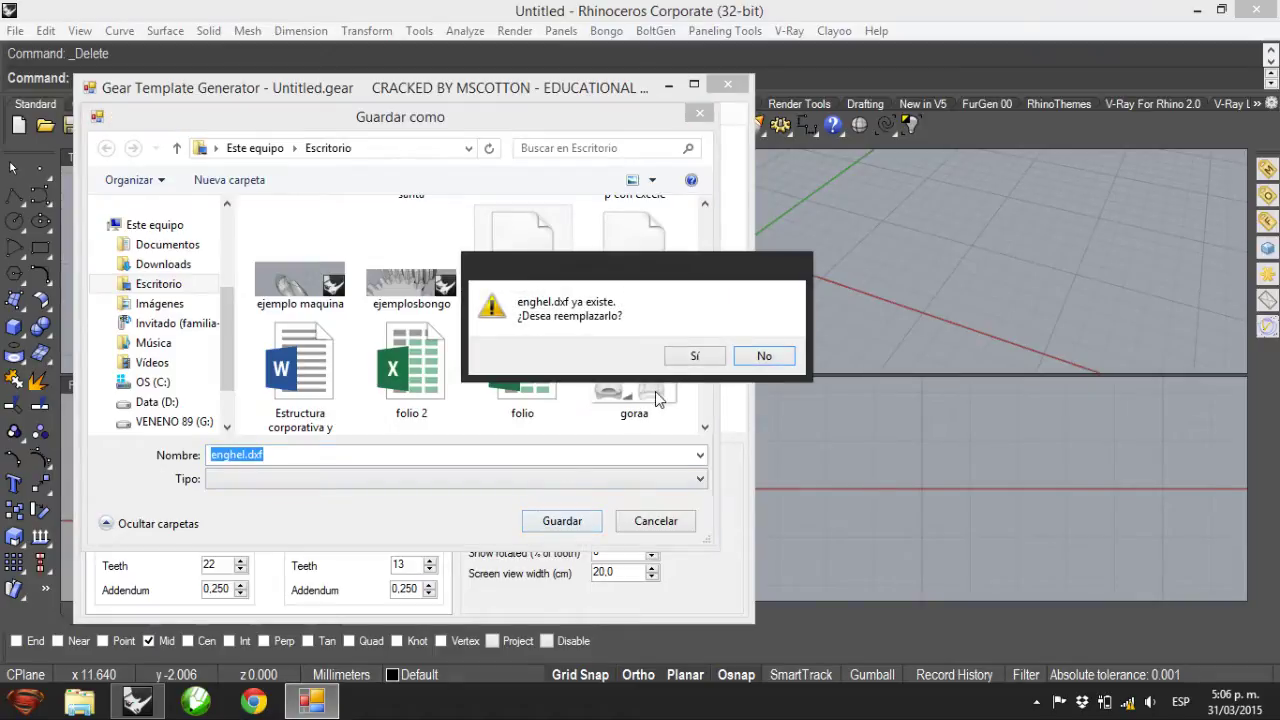
click(690, 358)
Switch to Rhinoceros and import enghel.dxf from the desktop folder, keeping millimetres for the model and layout units.
click(838, 253)
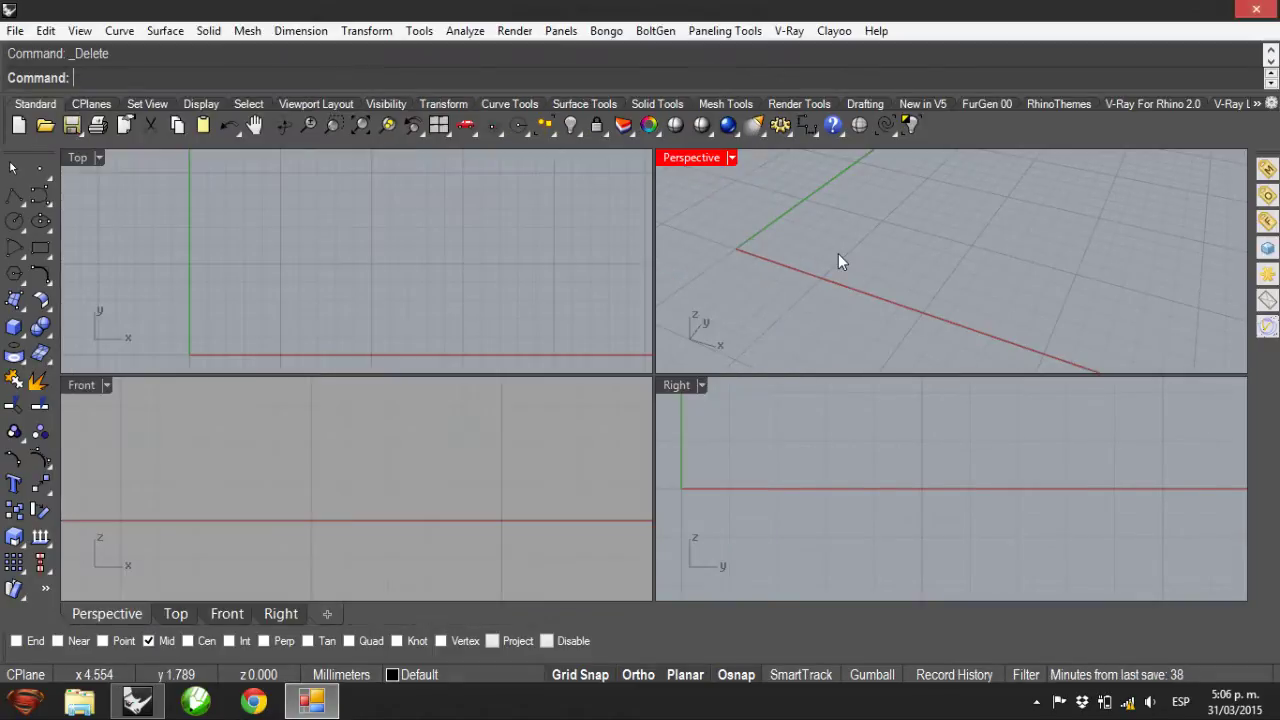
click(75, 702)
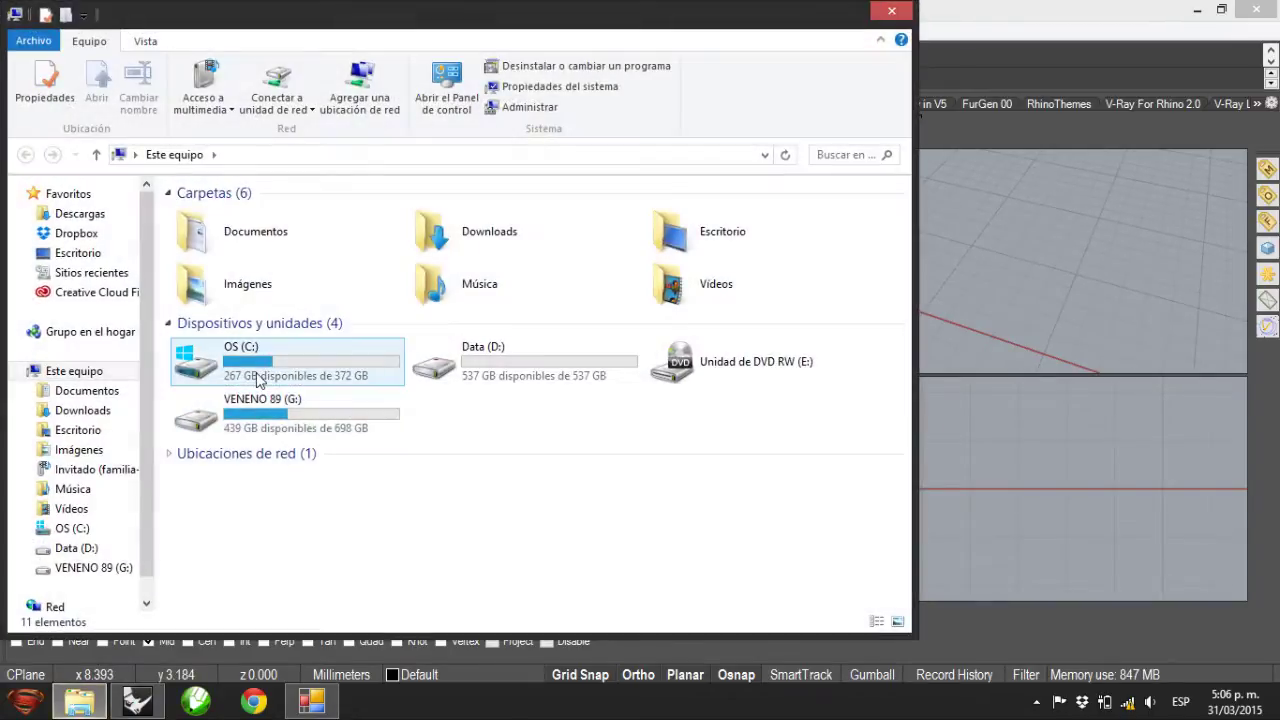
click(695, 246)
double_click(695, 246)
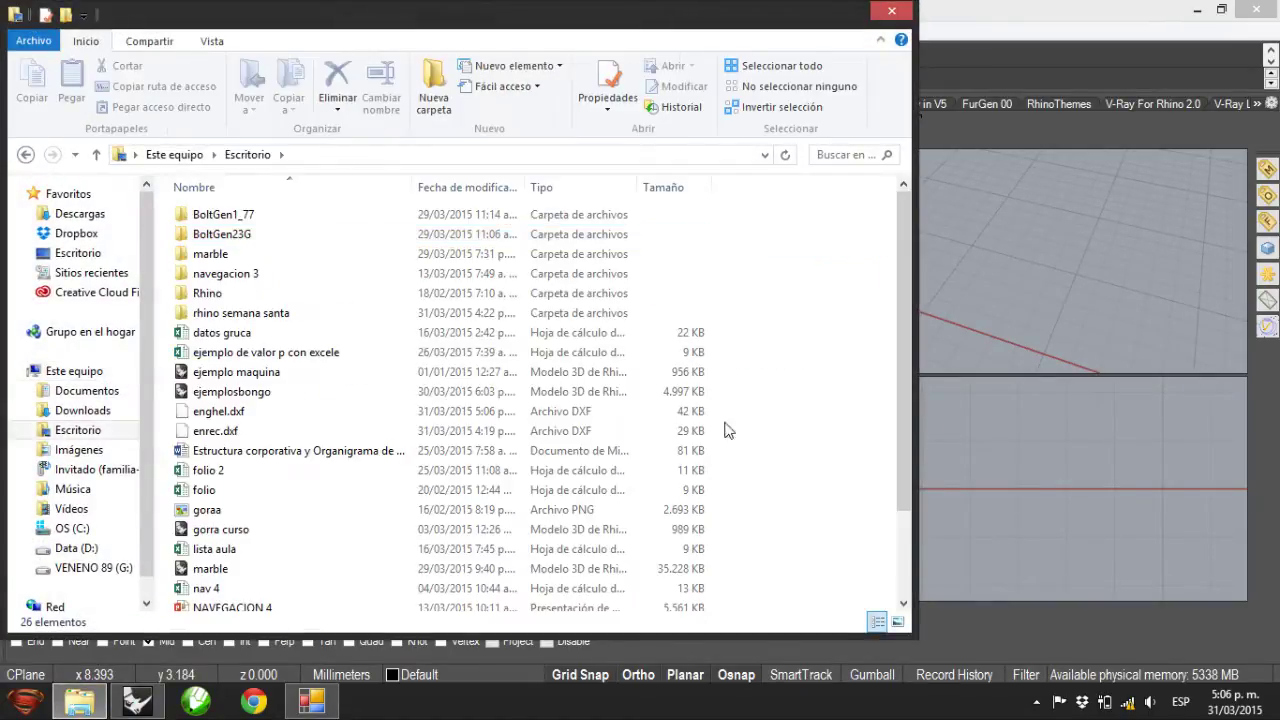
click(228, 435)
drag(230, 411, 1043, 271)
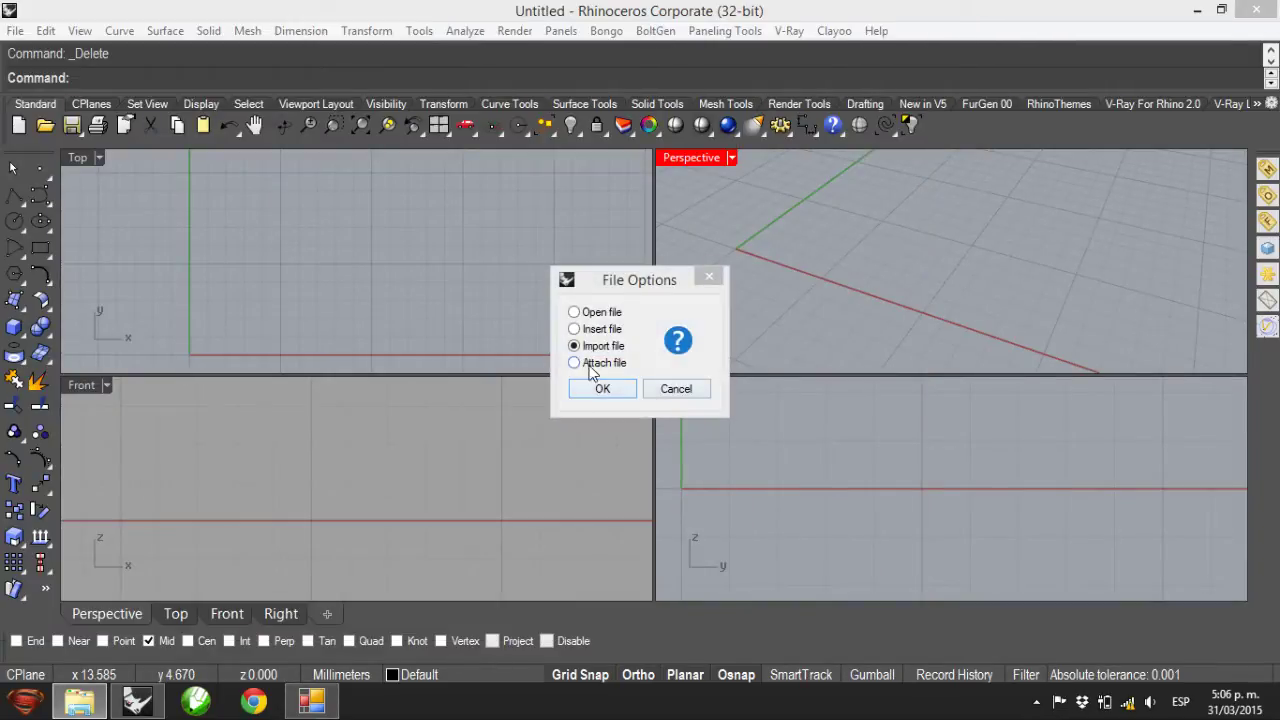
click(601, 389)
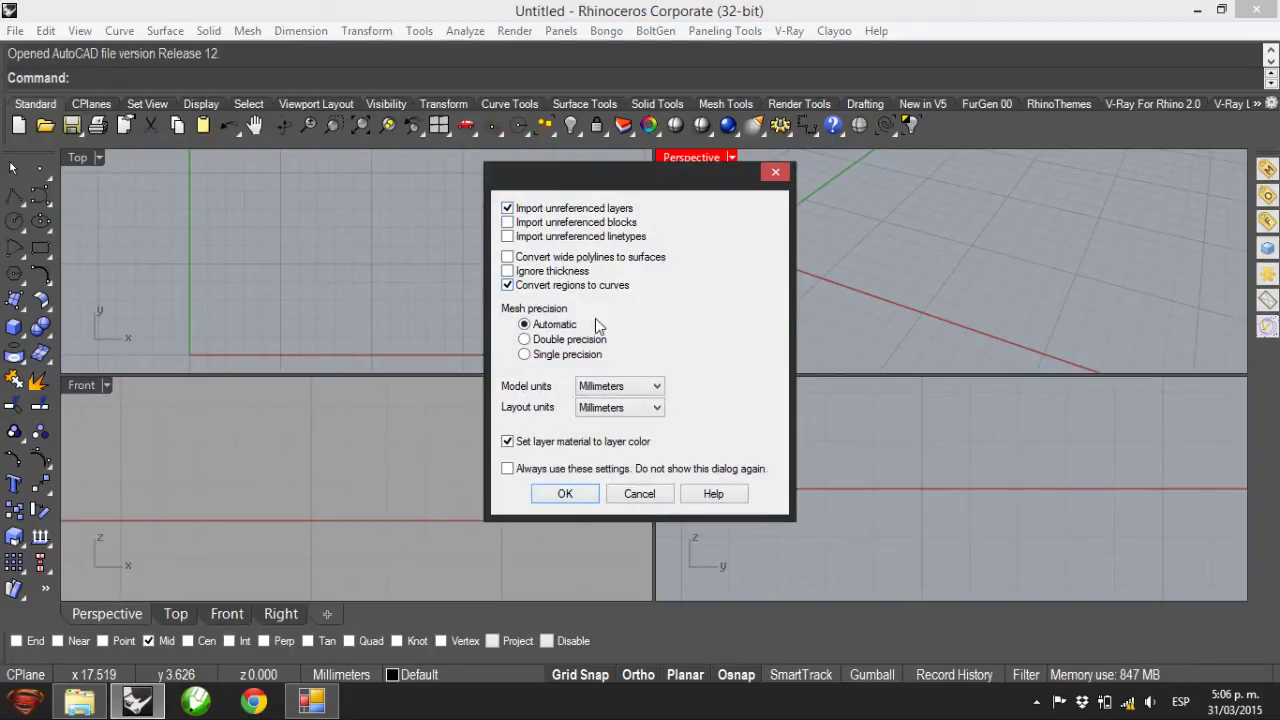
click(553, 495)
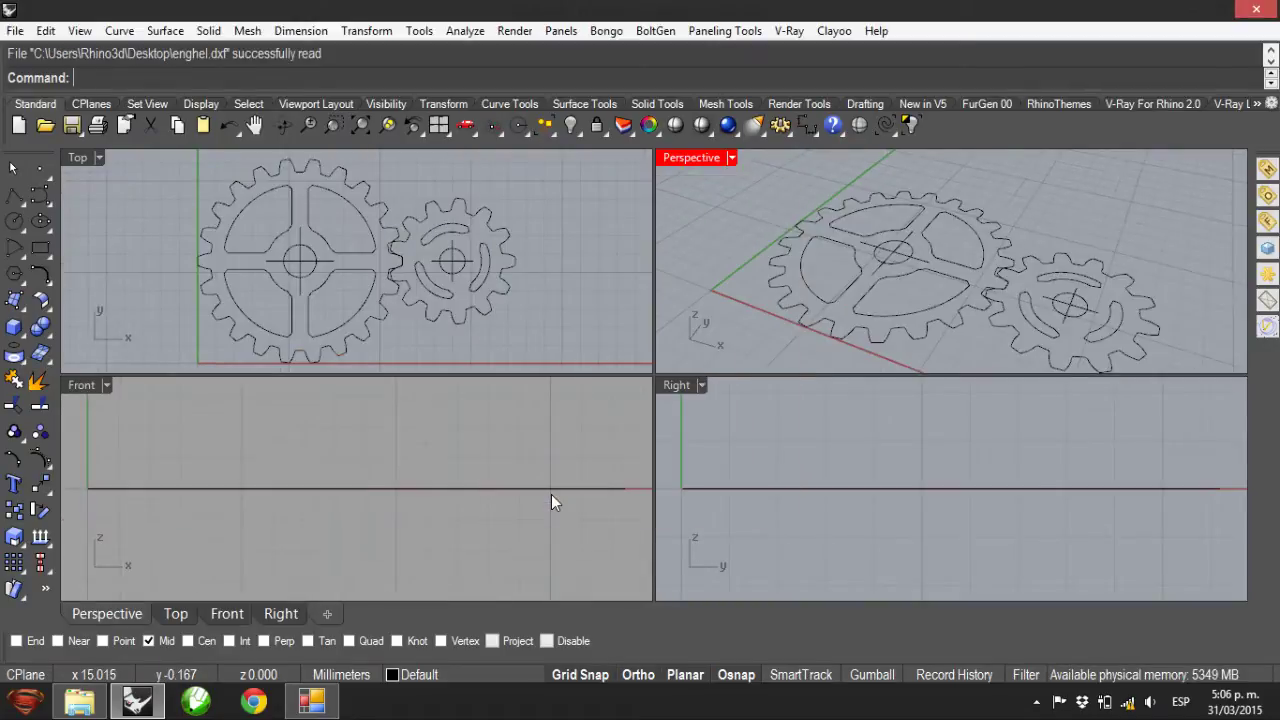
Extrude the outer tooth outlines of both gears straight up 2 mm with the Solid option on.
right_drag(843, 325, 880, 346)
right_drag(798, 245, 856, 266)
click(871, 320)
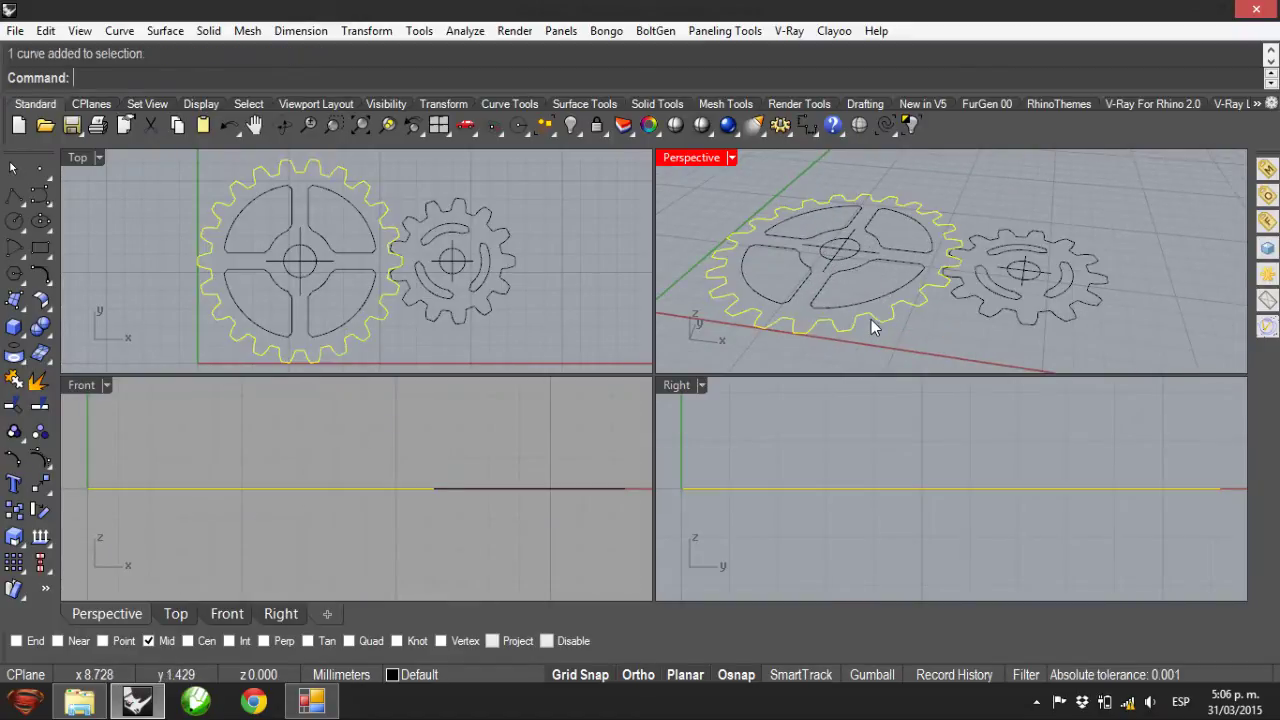
shift+click(1008, 312)
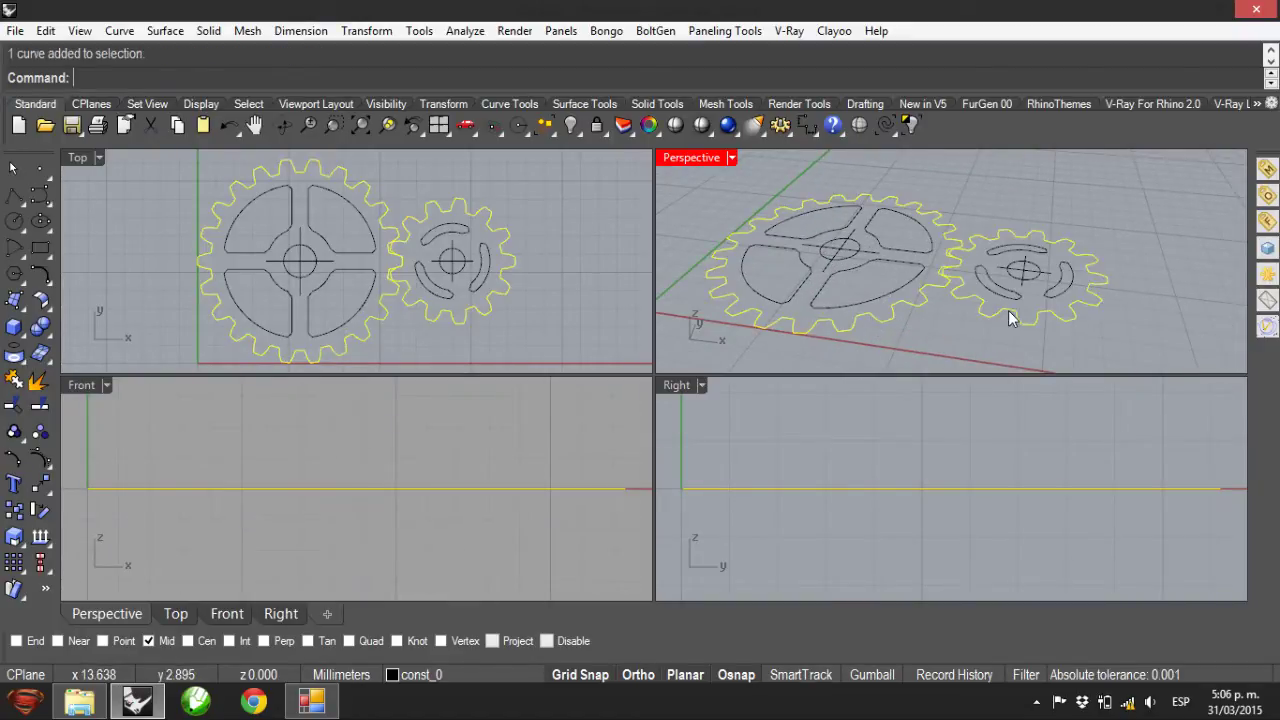
click(208, 30)
mouse_move(348, 362)
click(455, 358)
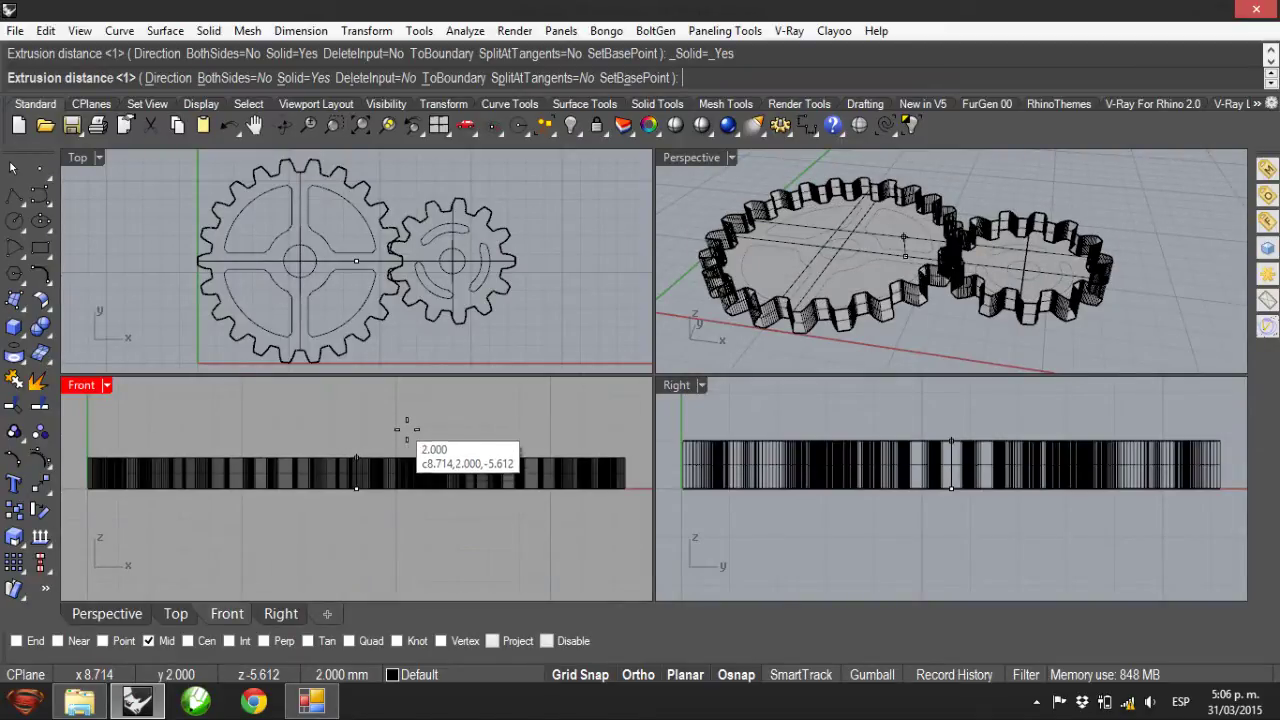
click(407, 427)
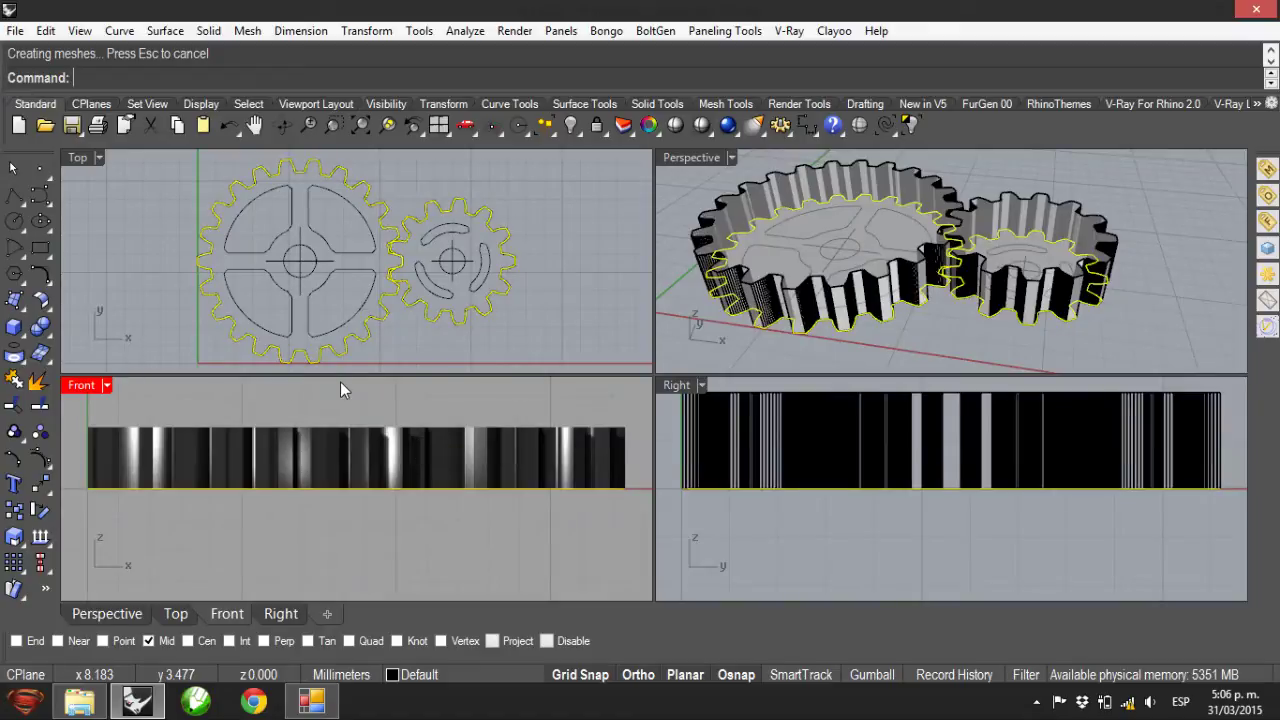
Set the Front viewport's display mode to Wireframe.
click(340, 381)
click(106, 385)
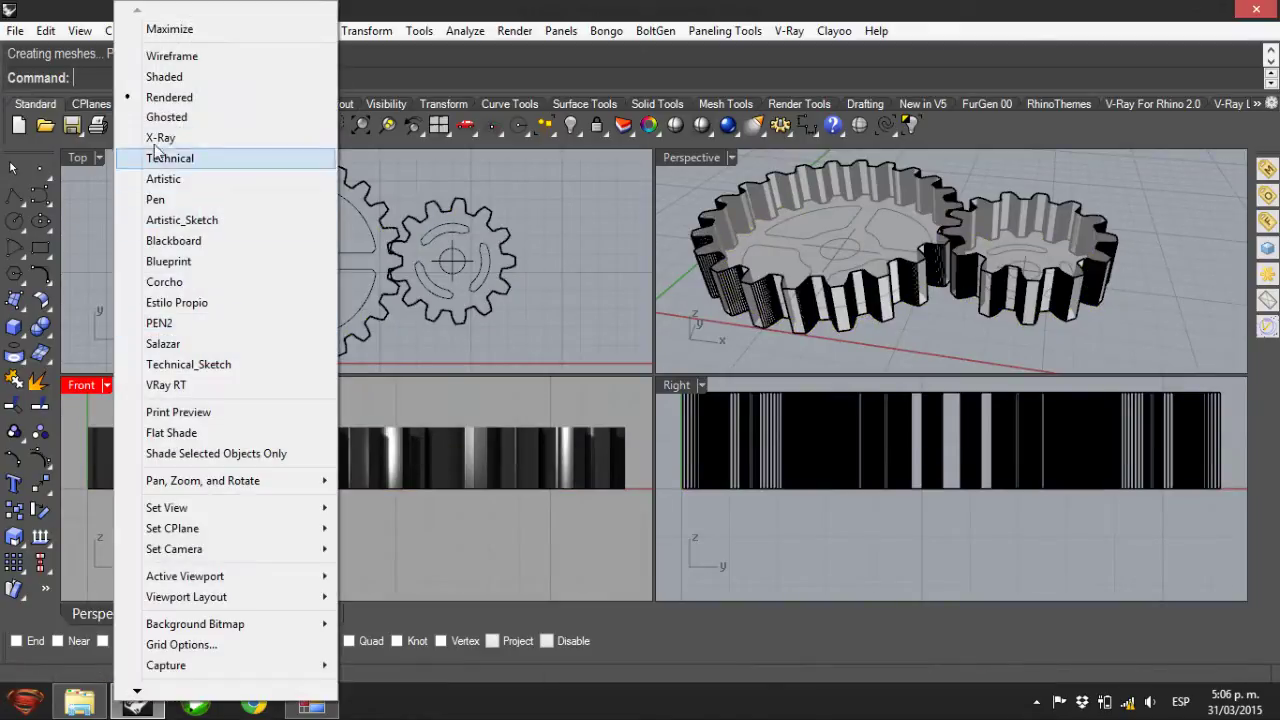
click(180, 54)
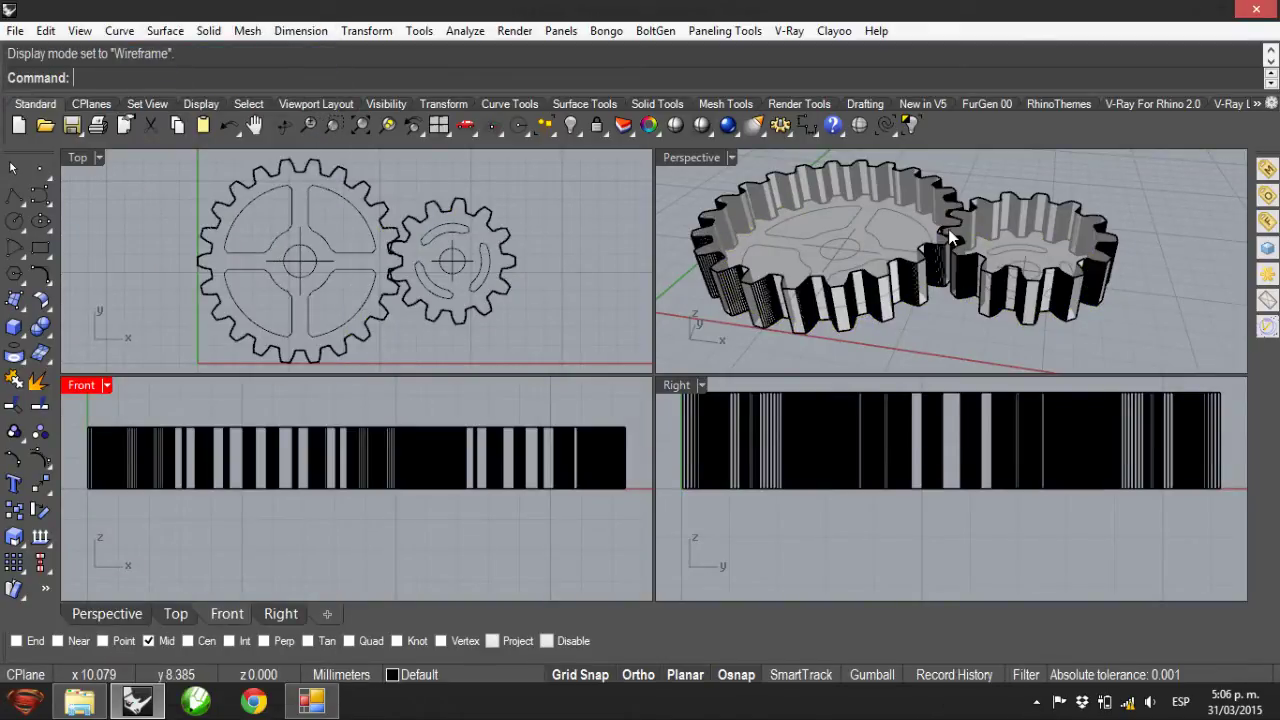
right_drag(948, 229, 900, 209)
click(900, 212)
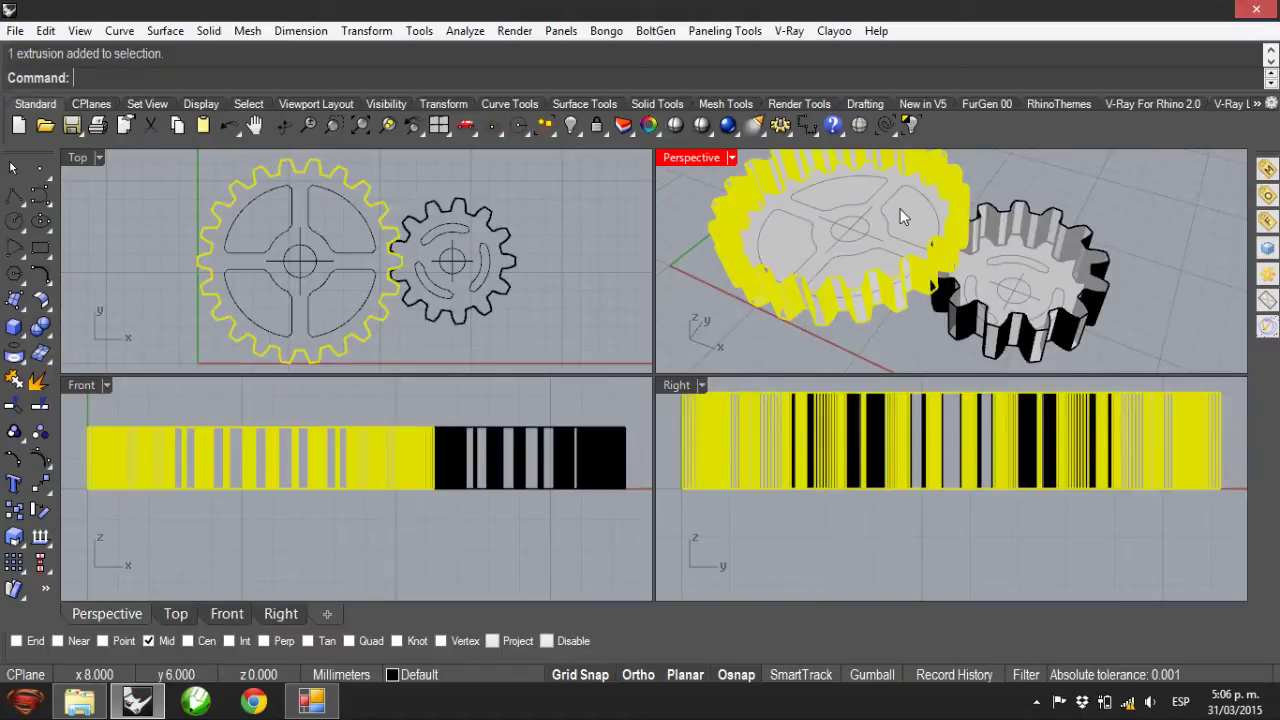
click(894, 323)
right_drag(894, 323, 943, 218)
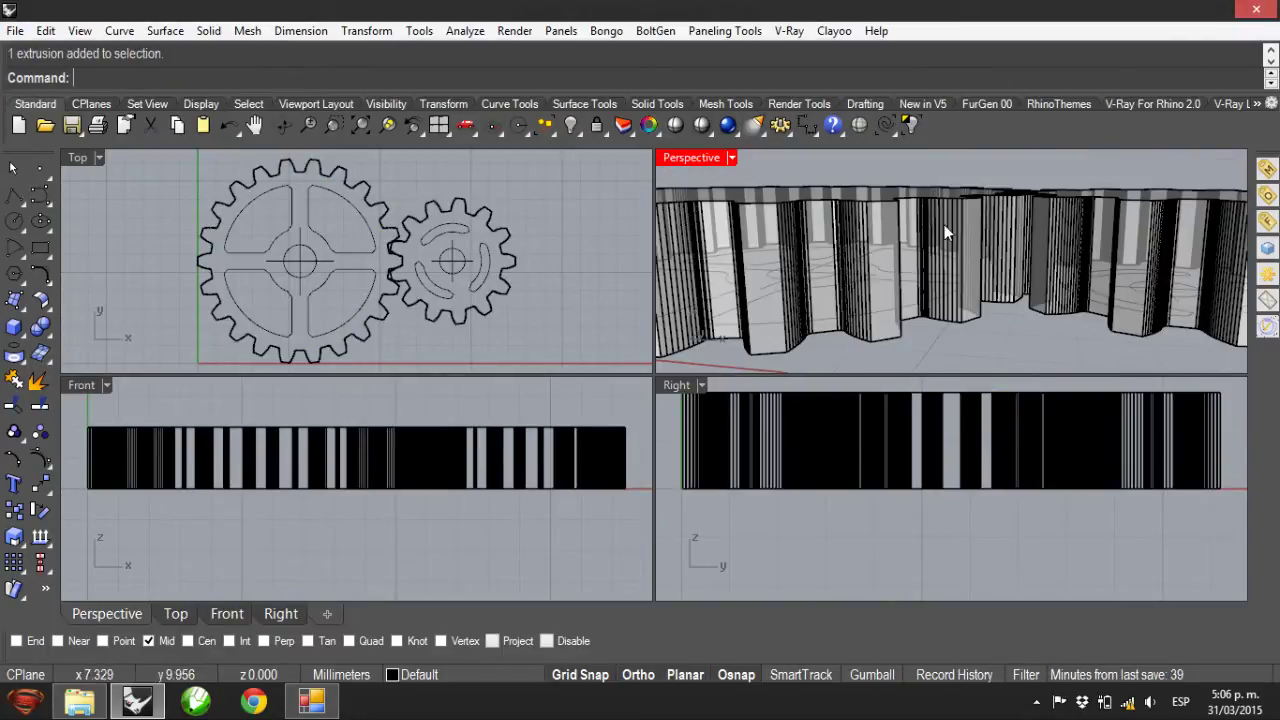
right_drag(946, 228, 955, 252)
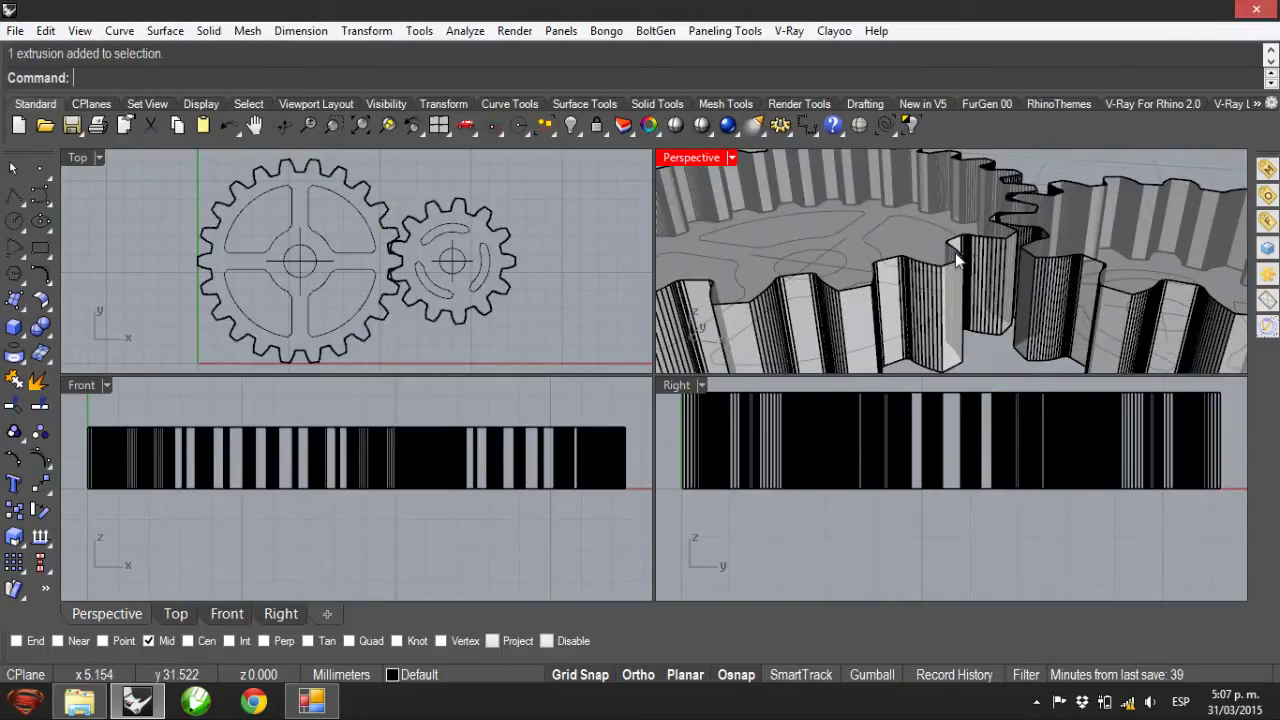
Twist the large gear extrusion by one tooth, about 16.36°, around a vertical axis rising 2 mm from its centre.
click(929, 182)
scroll(262, 265, up, 4)
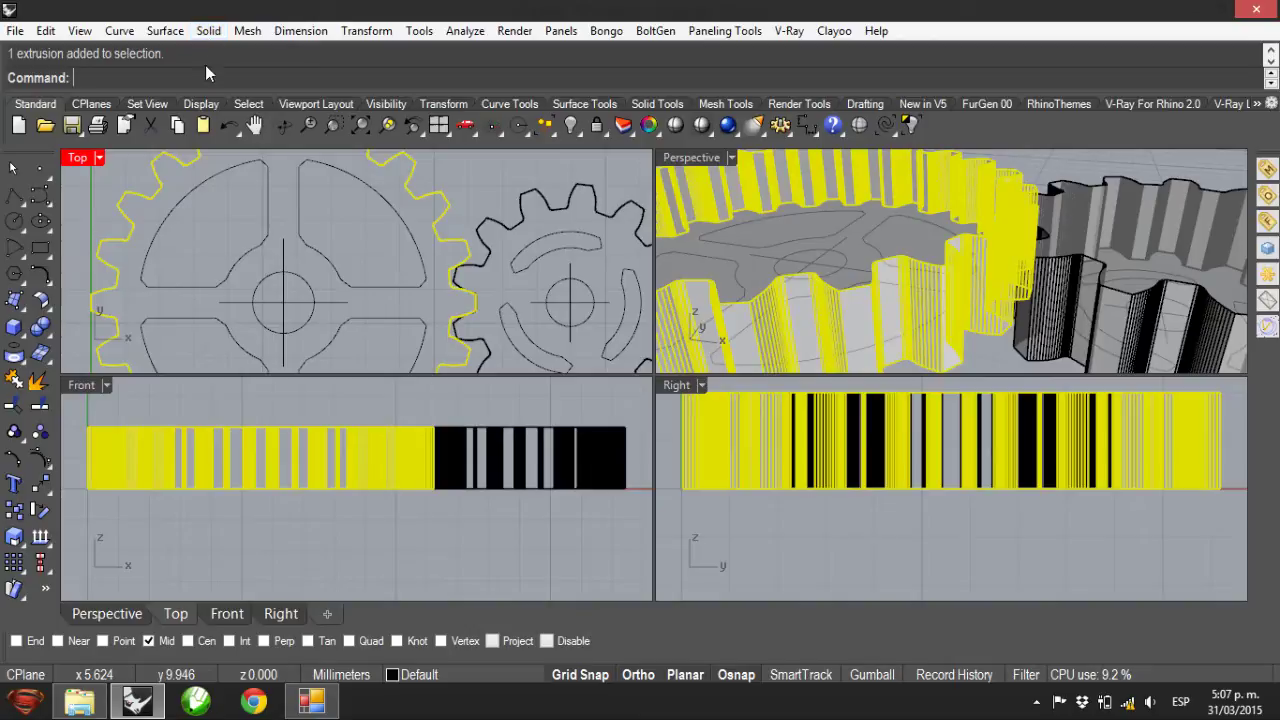
click(441, 104)
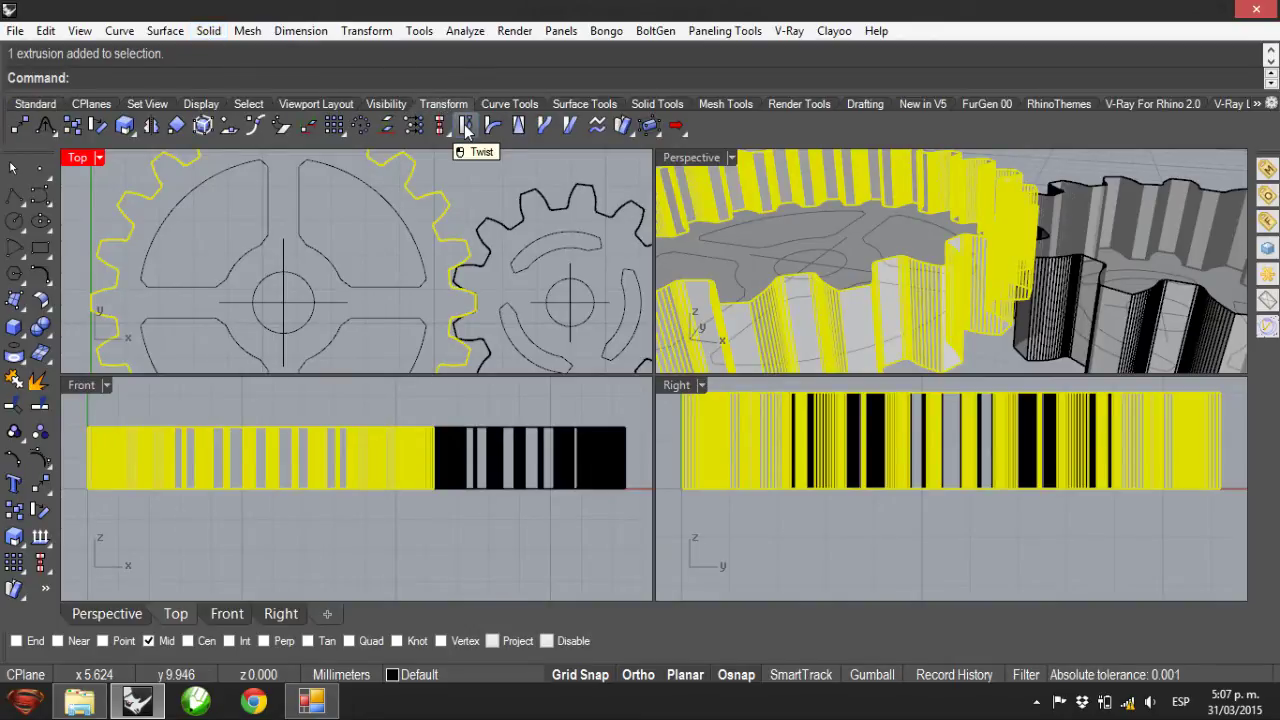
click(466, 126)
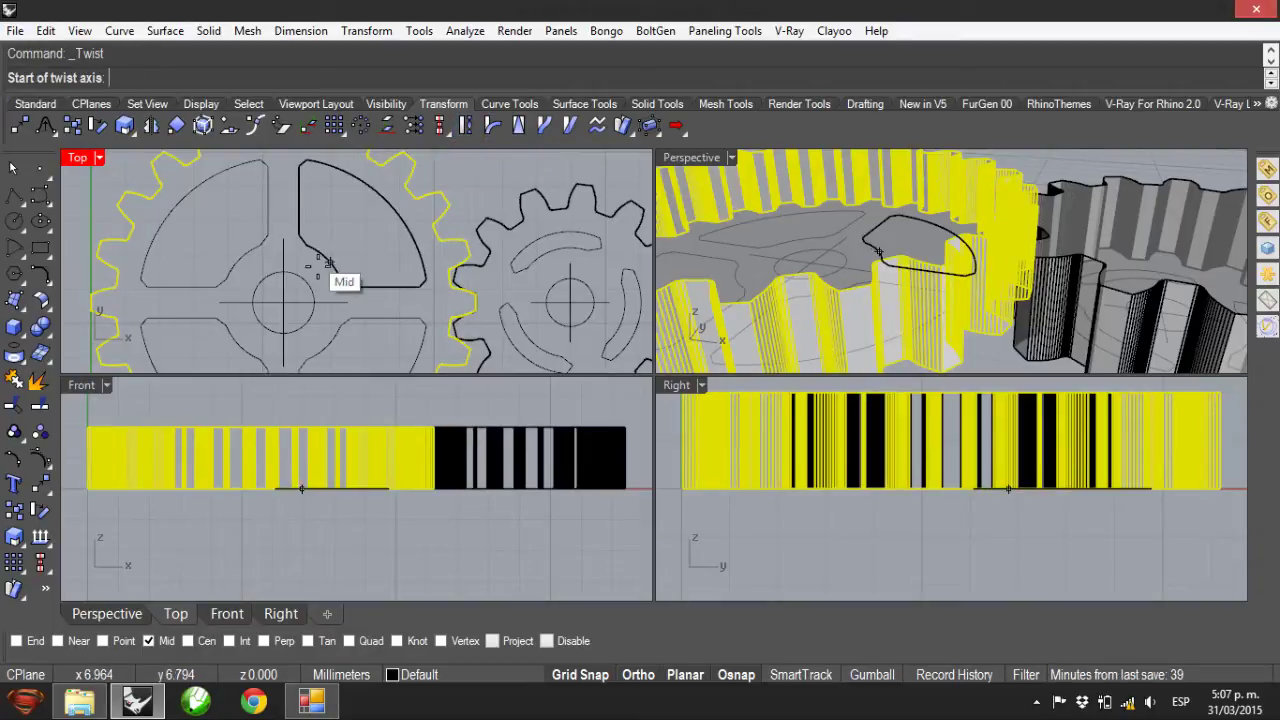
click(283, 302)
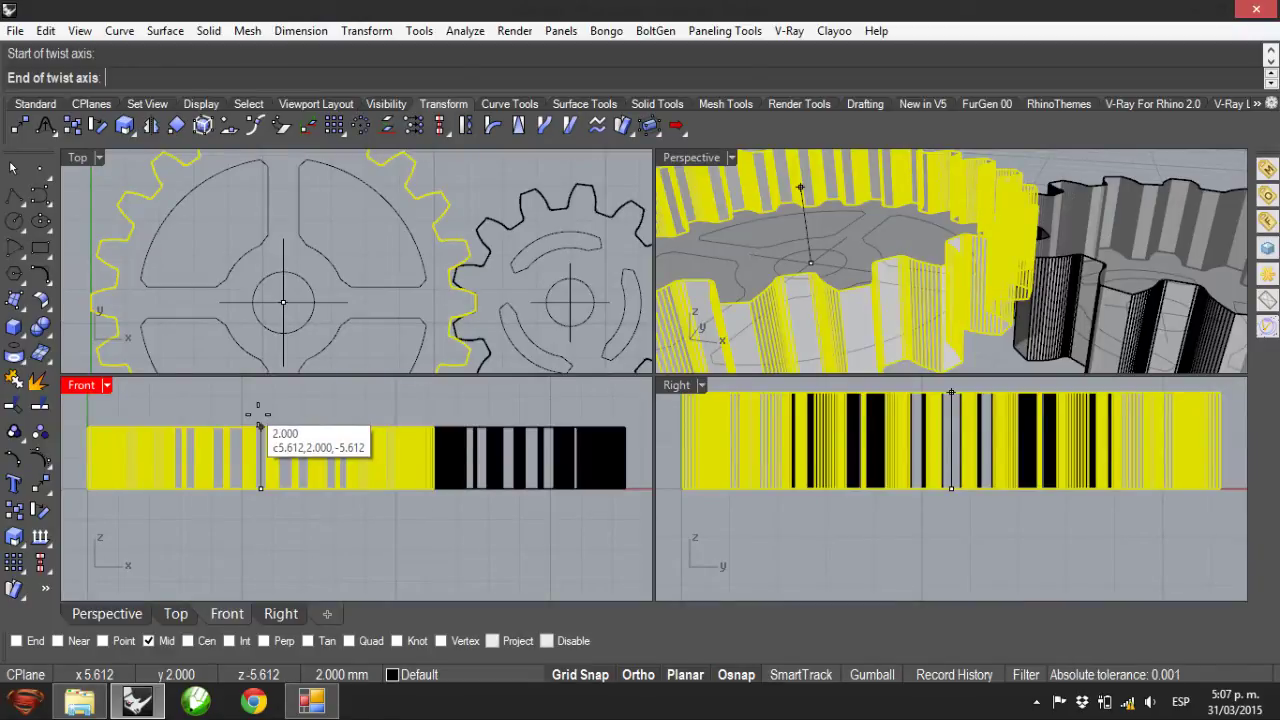
click(258, 427)
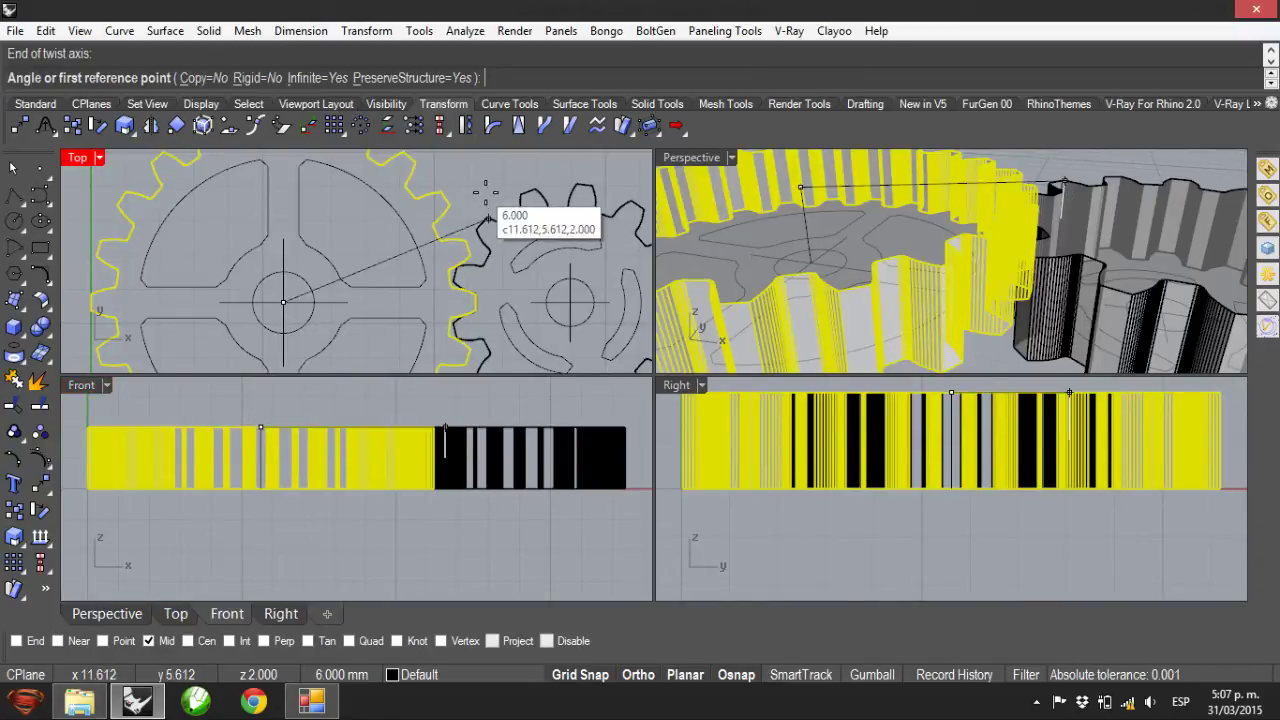
scroll(480, 210, up, 3)
scroll(449, 270, up, 5)
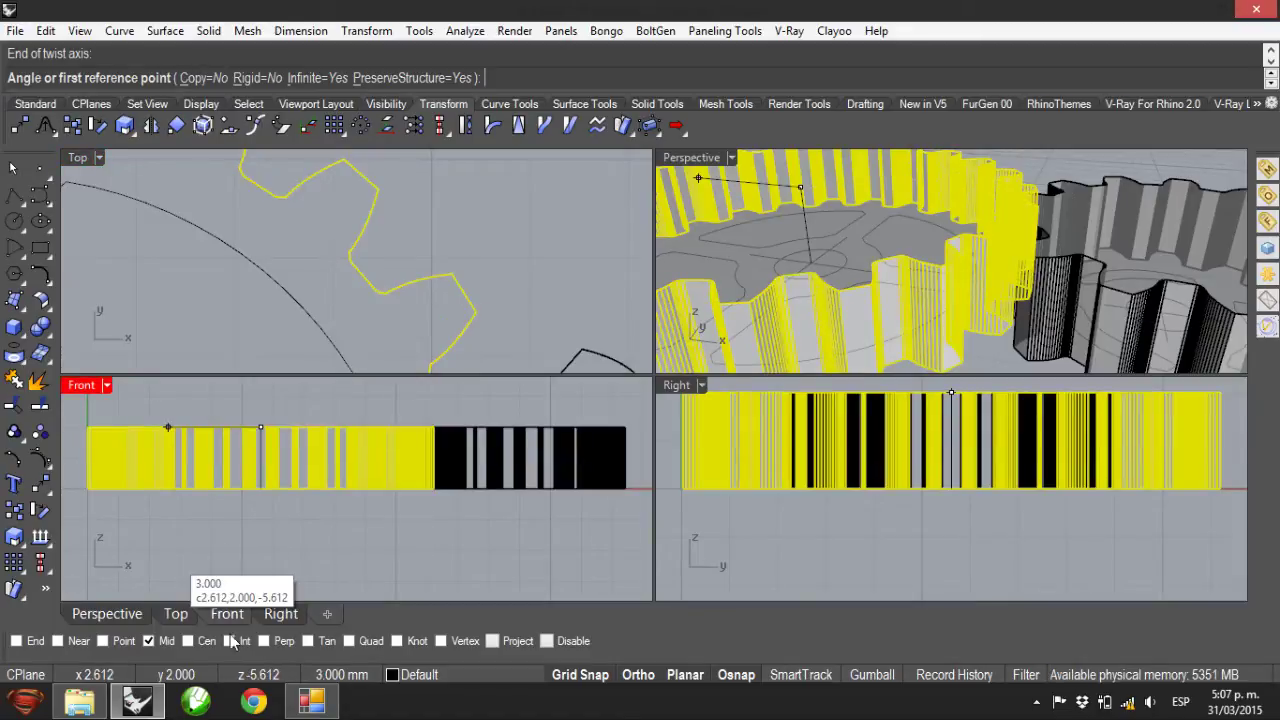
click(463, 293)
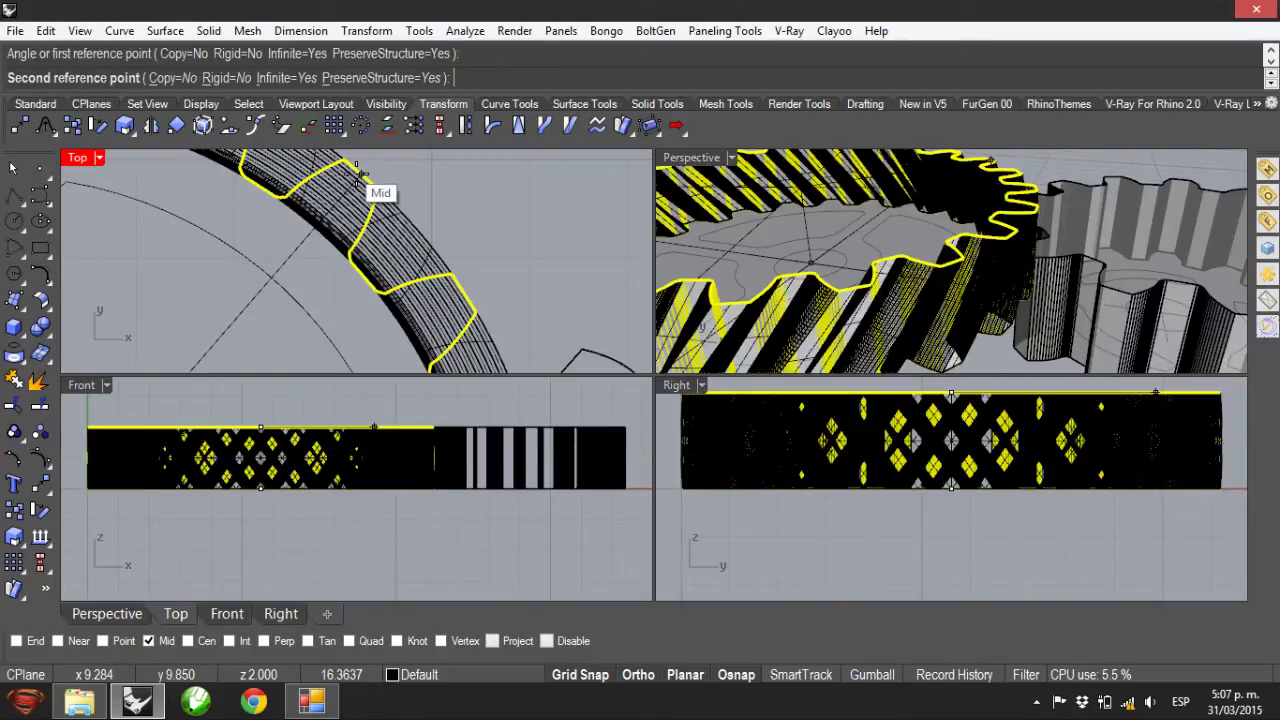
click(357, 170)
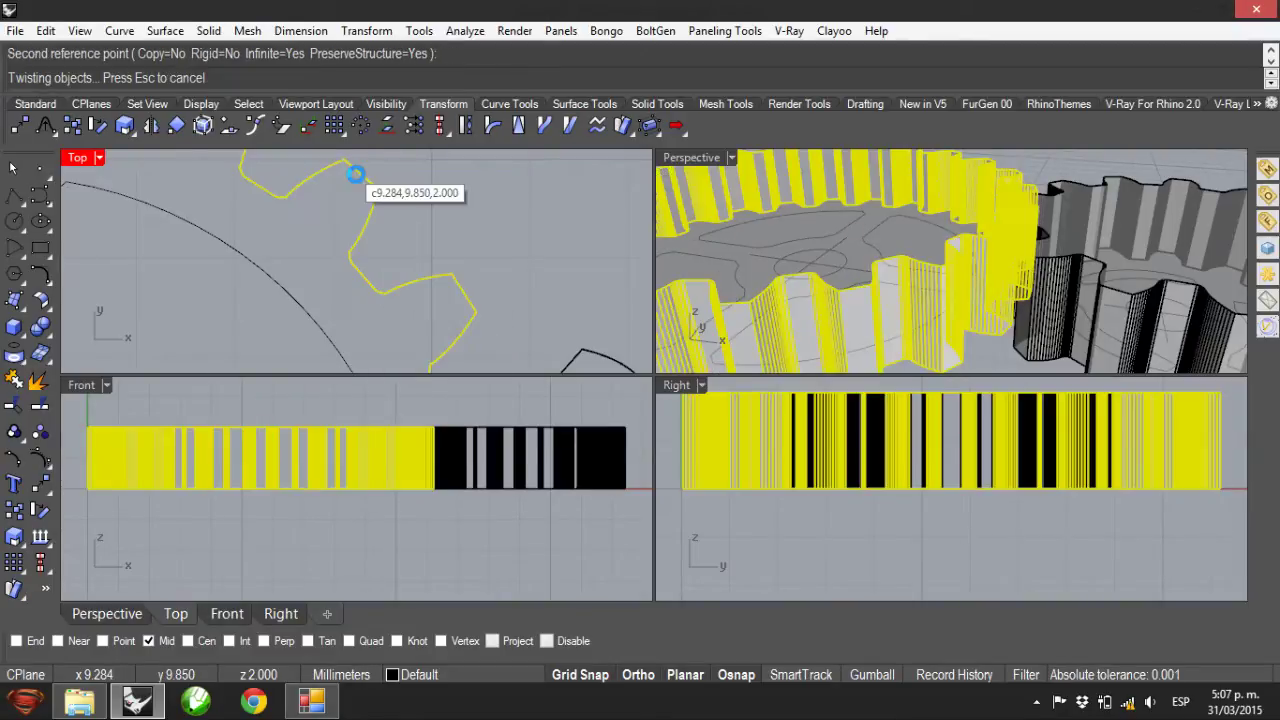
Try to twist the small gear extrusion one tooth counter-clockwise, about 27.69°, around a vertical axis rising 2 mm from its centre.
click(1051, 161)
scroll(916, 223, down, 5)
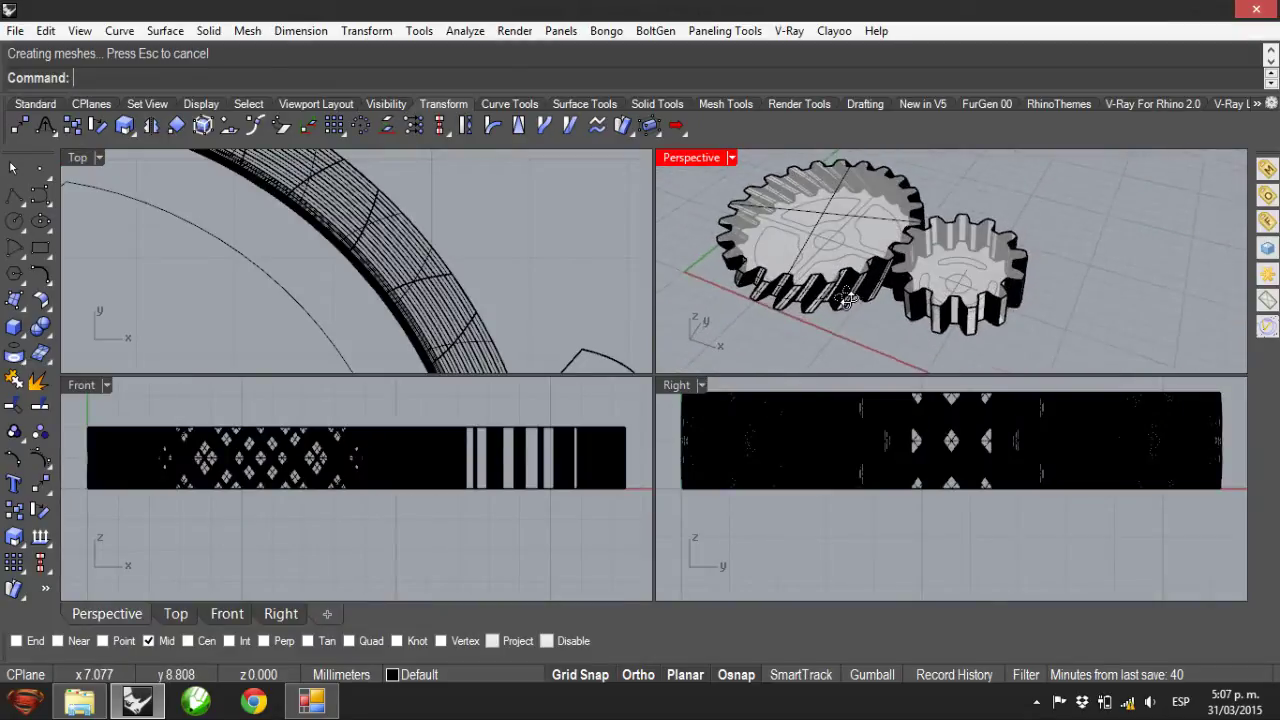
scroll(846, 298, up, 10)
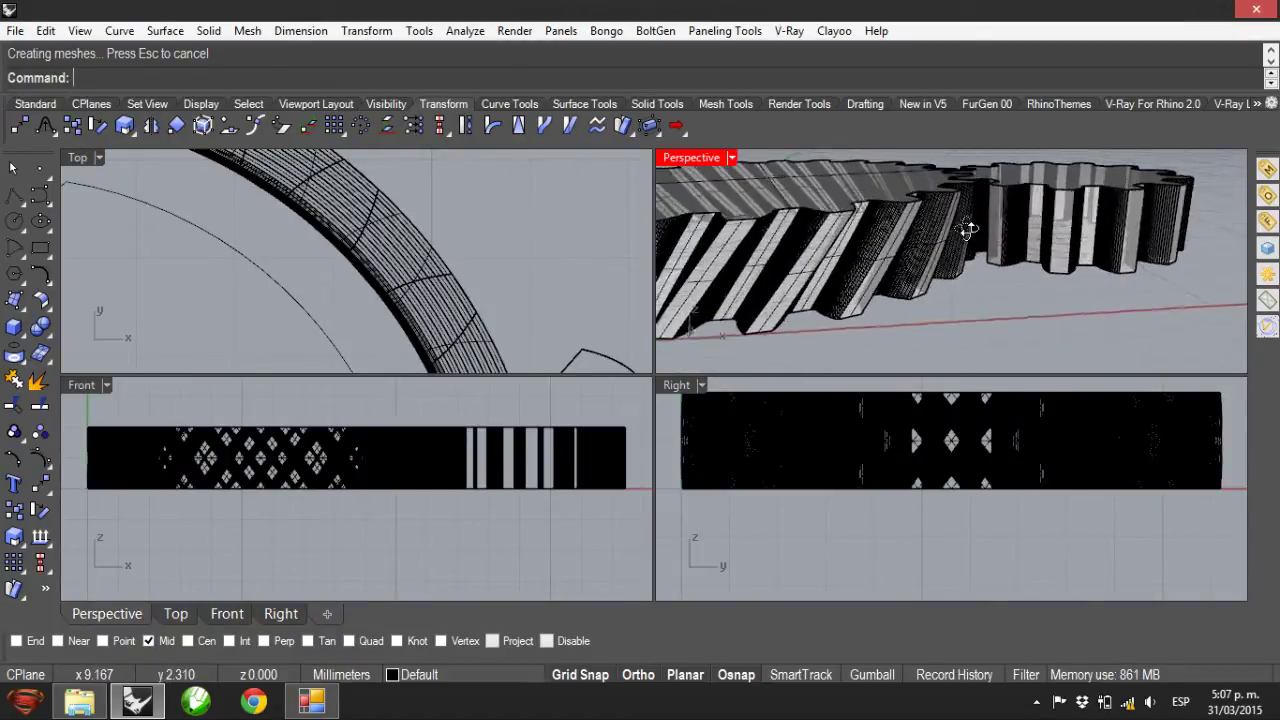
right_drag(968, 230, 850, 272)
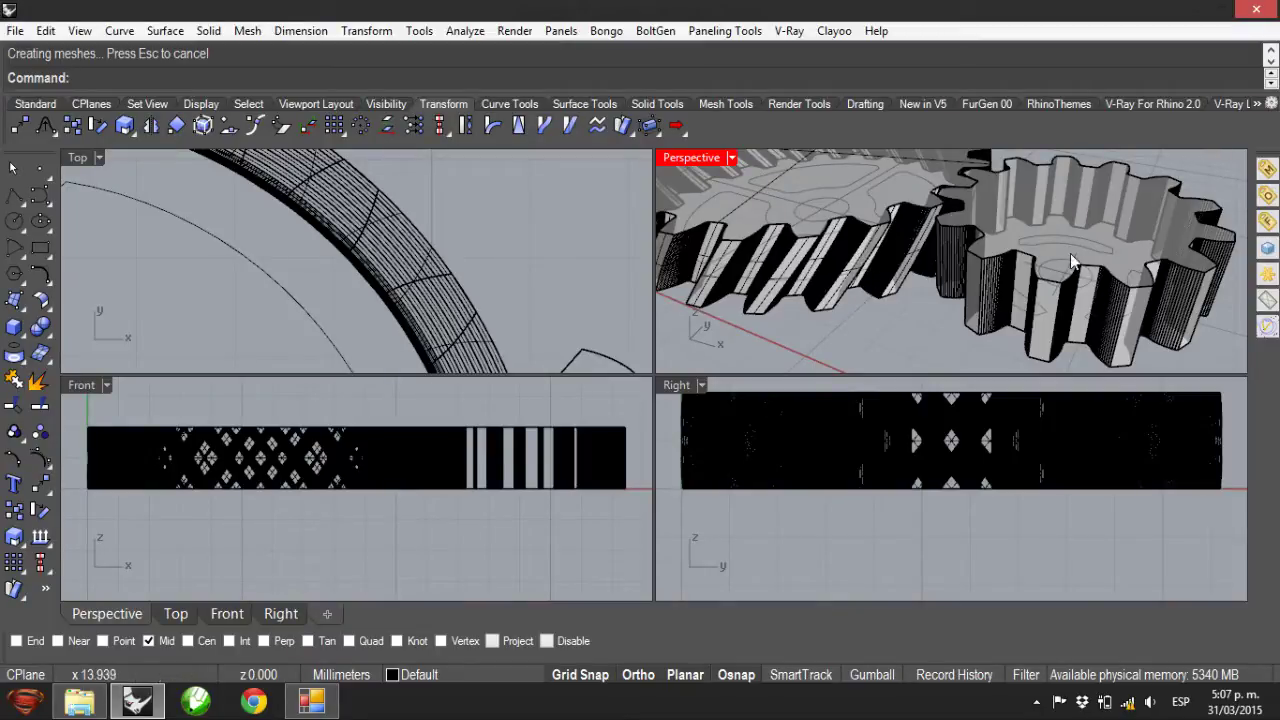
click(1026, 194)
key(Return)
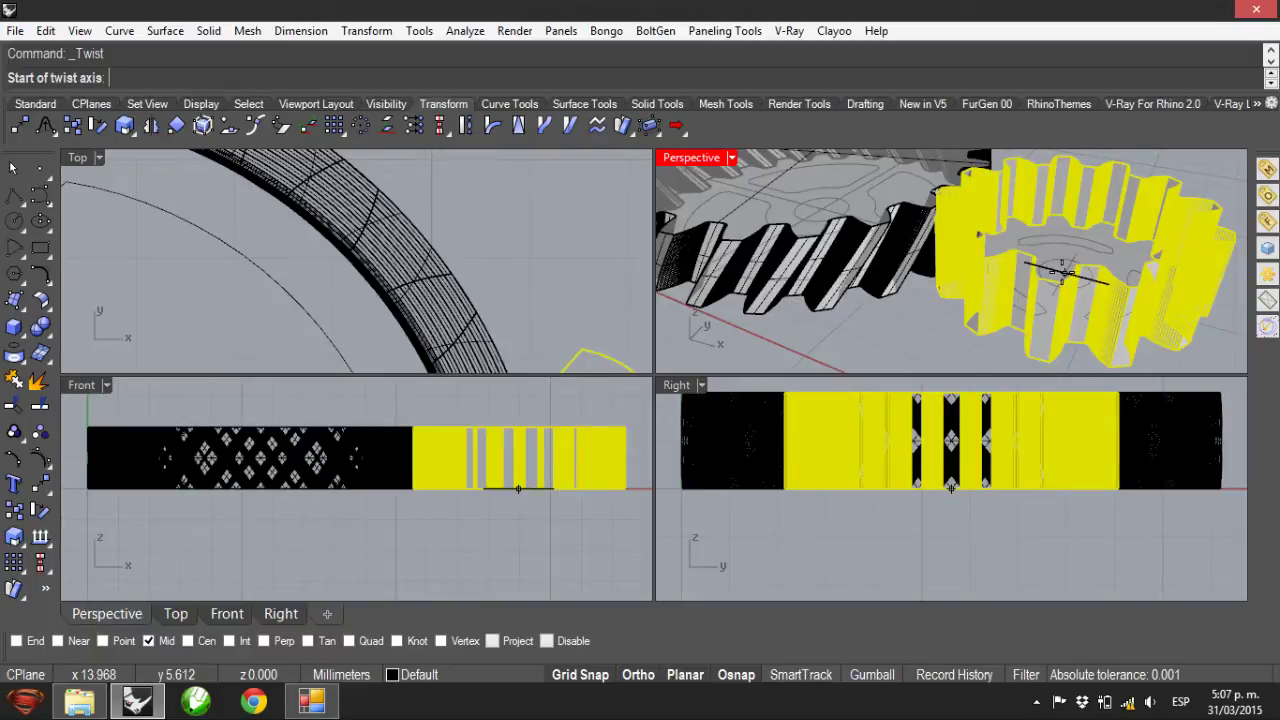
click(981, 300)
click(519, 429)
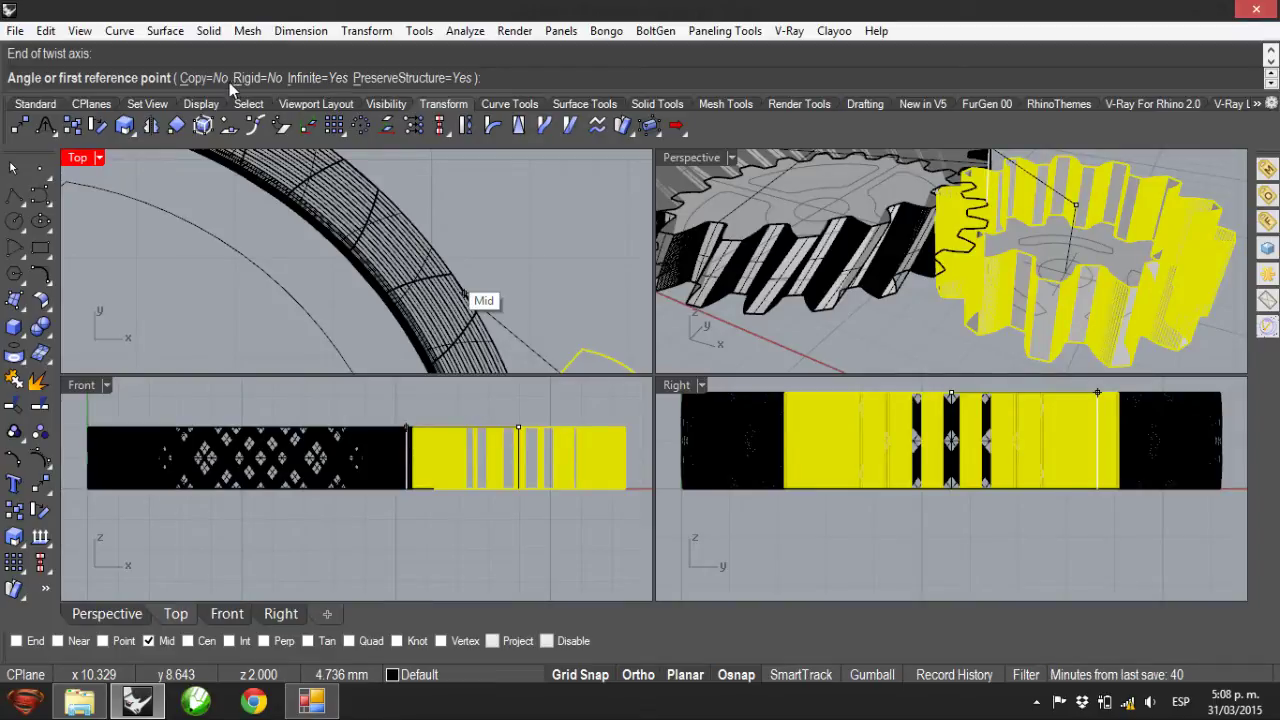
scroll(200, 215, down, 2)
scroll(200, 220, down, 4)
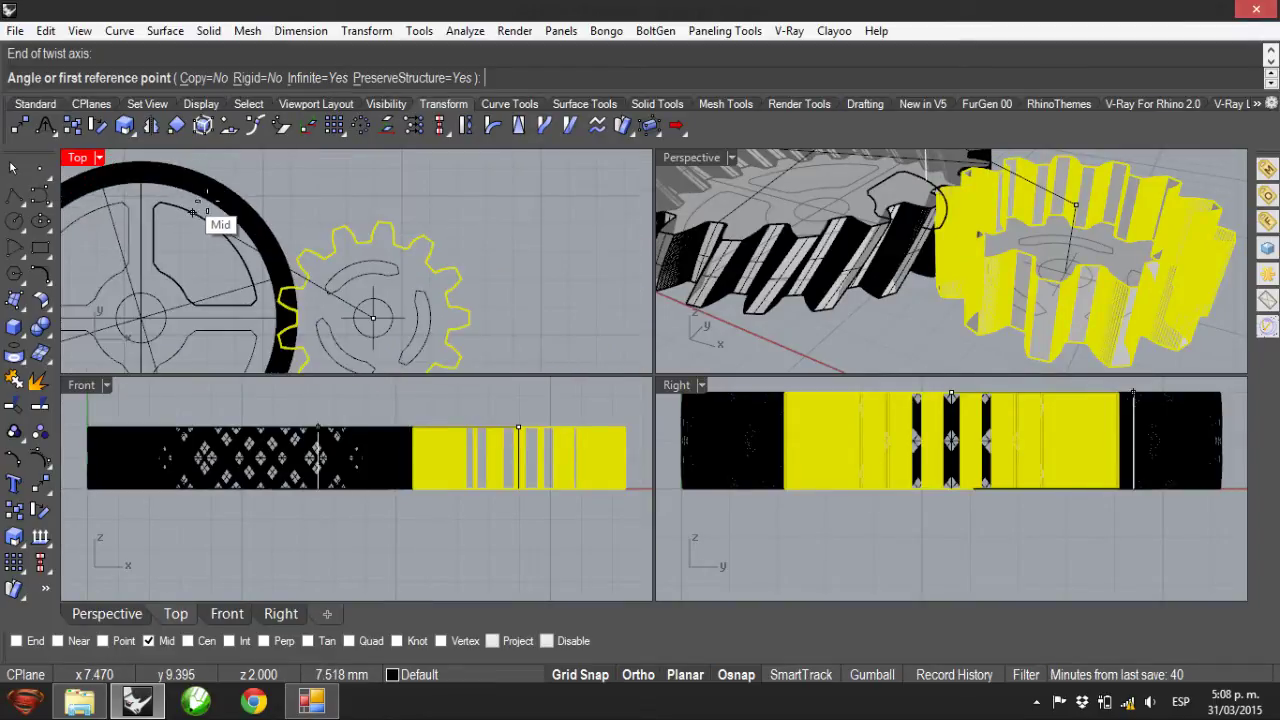
scroll(340, 240, up, 2)
scroll(340, 228, up, 1)
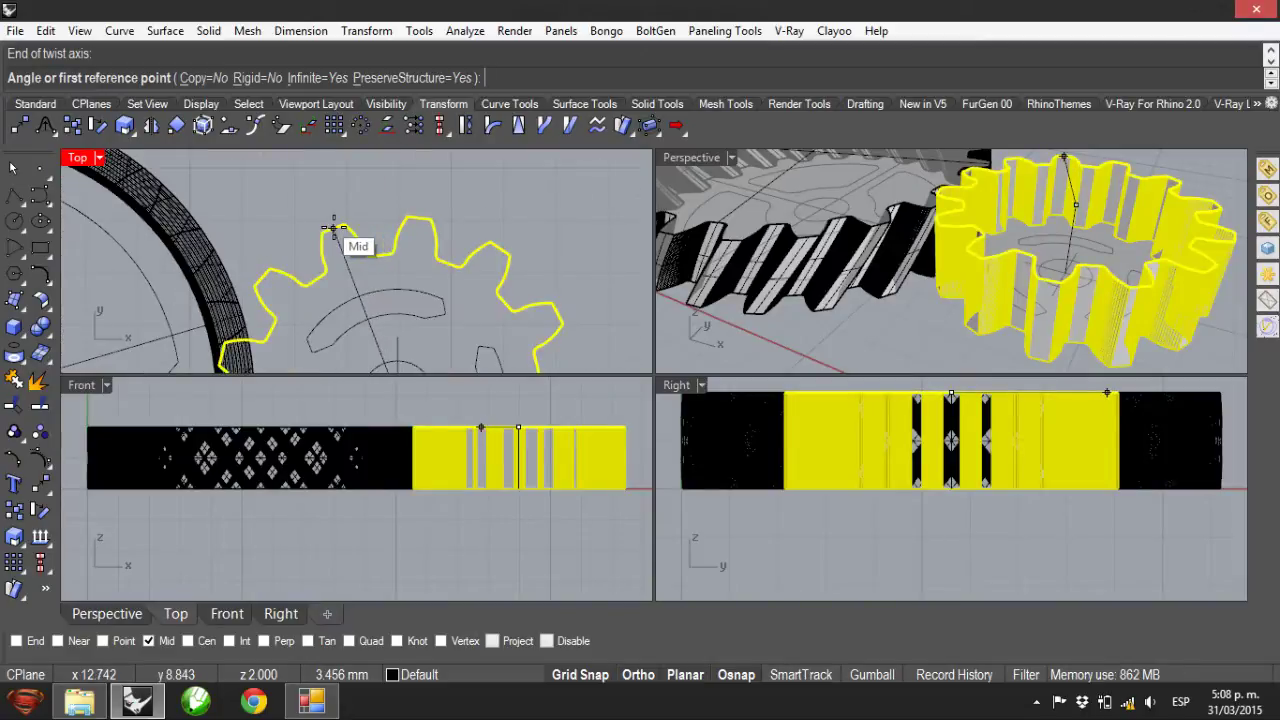
click(334, 228)
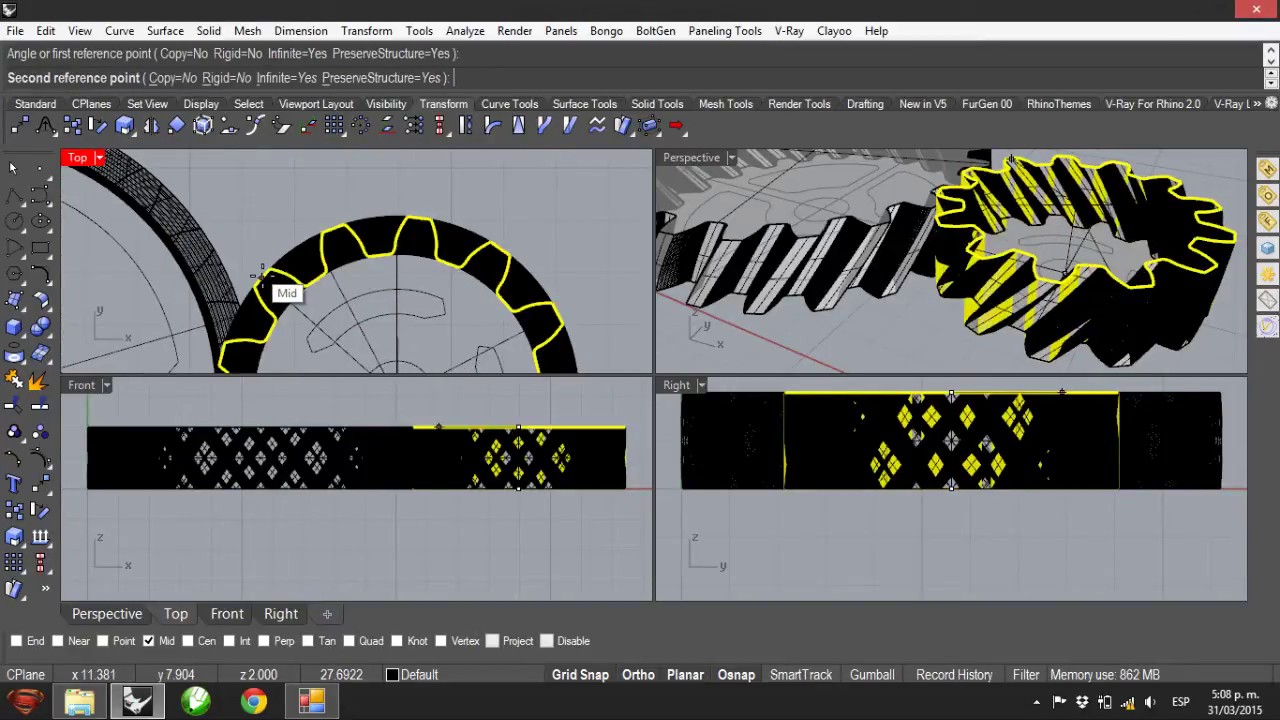
click(262, 272)
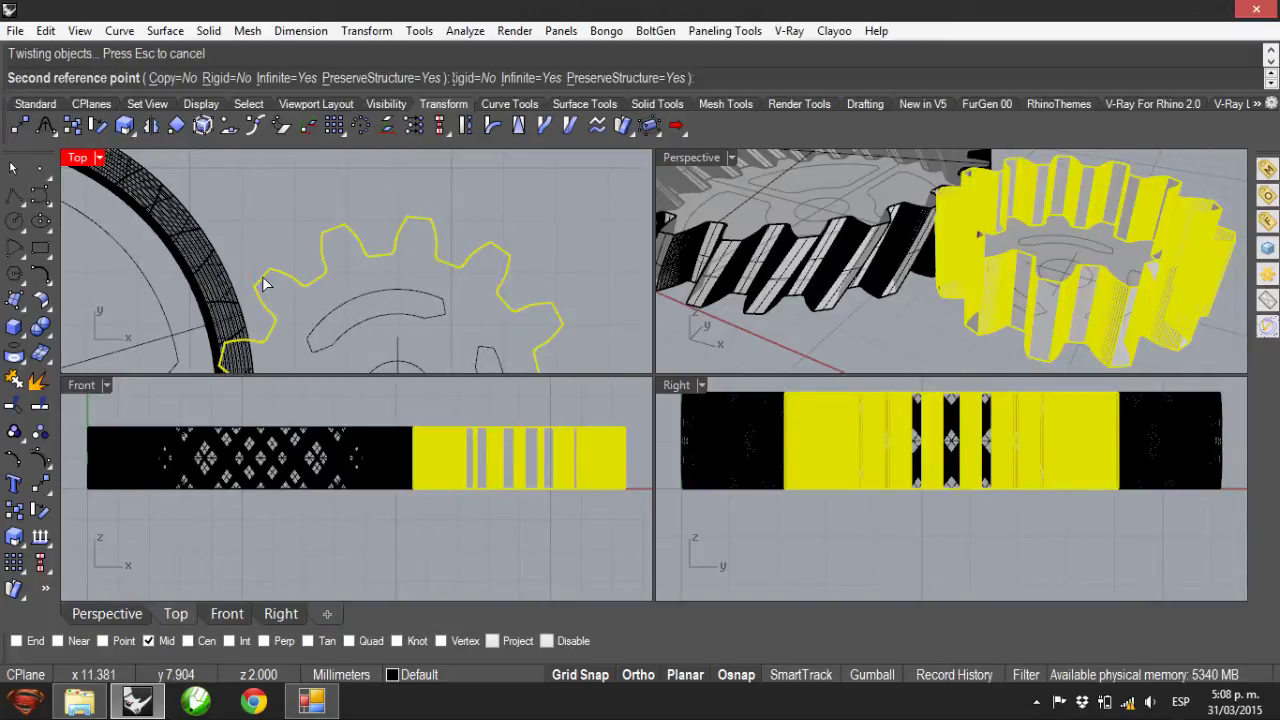
click(945, 218)
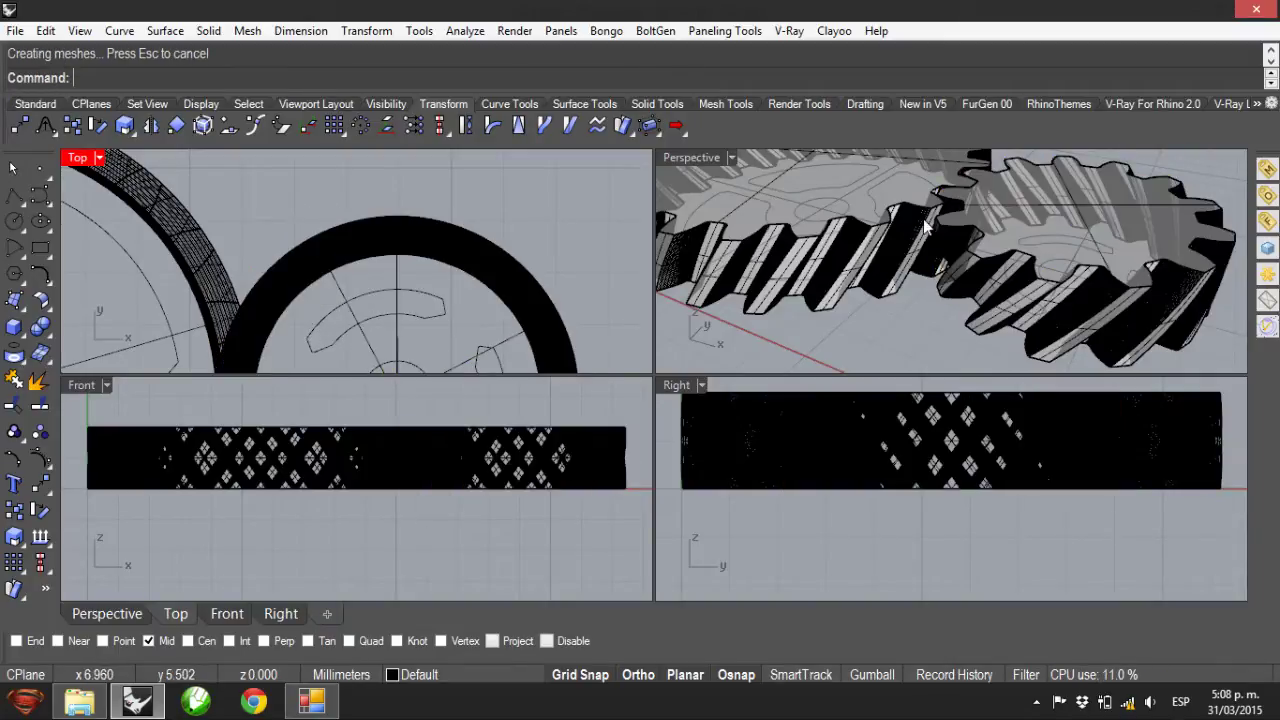
mouse_move(945, 218)
right_down()
mouse_move(993, 233)
mouse_move(951, 224)
right_up()
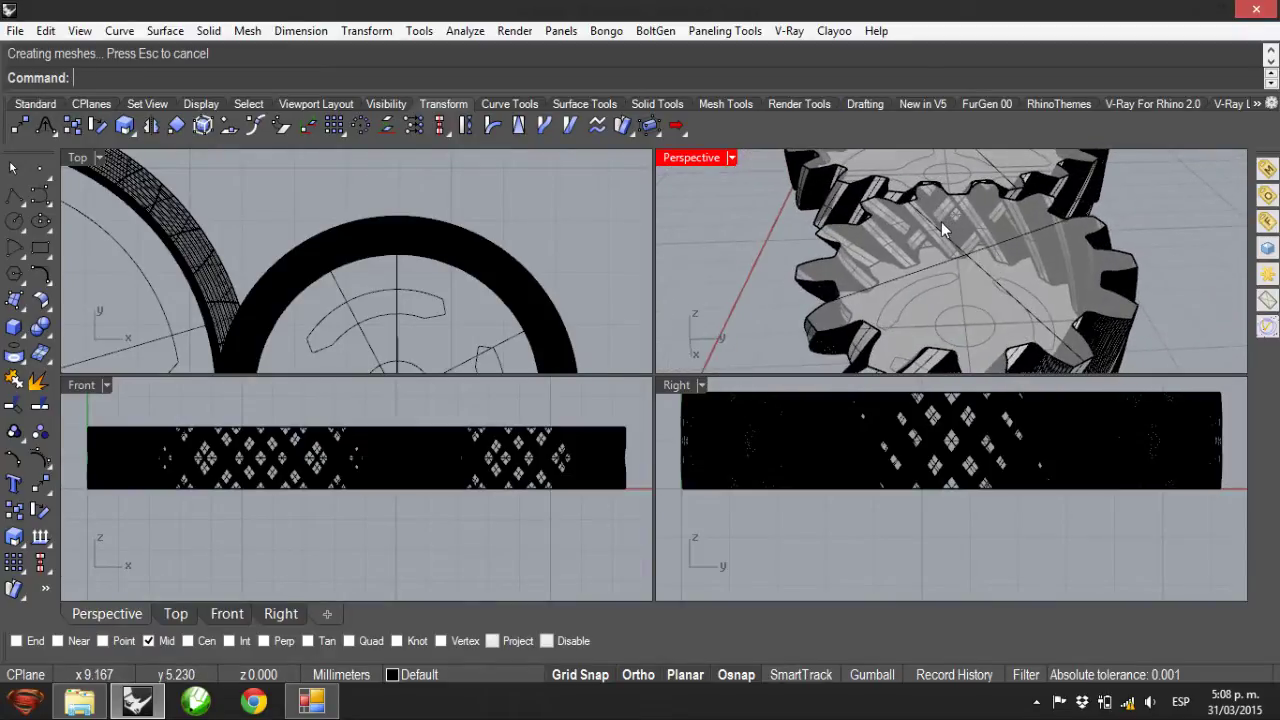
key(ctrl+z)
Twist the small gear extrusion one tooth clockwise, seen from above, around a vertical axis rising 2 mm from its centre.
right_click(276, 297)
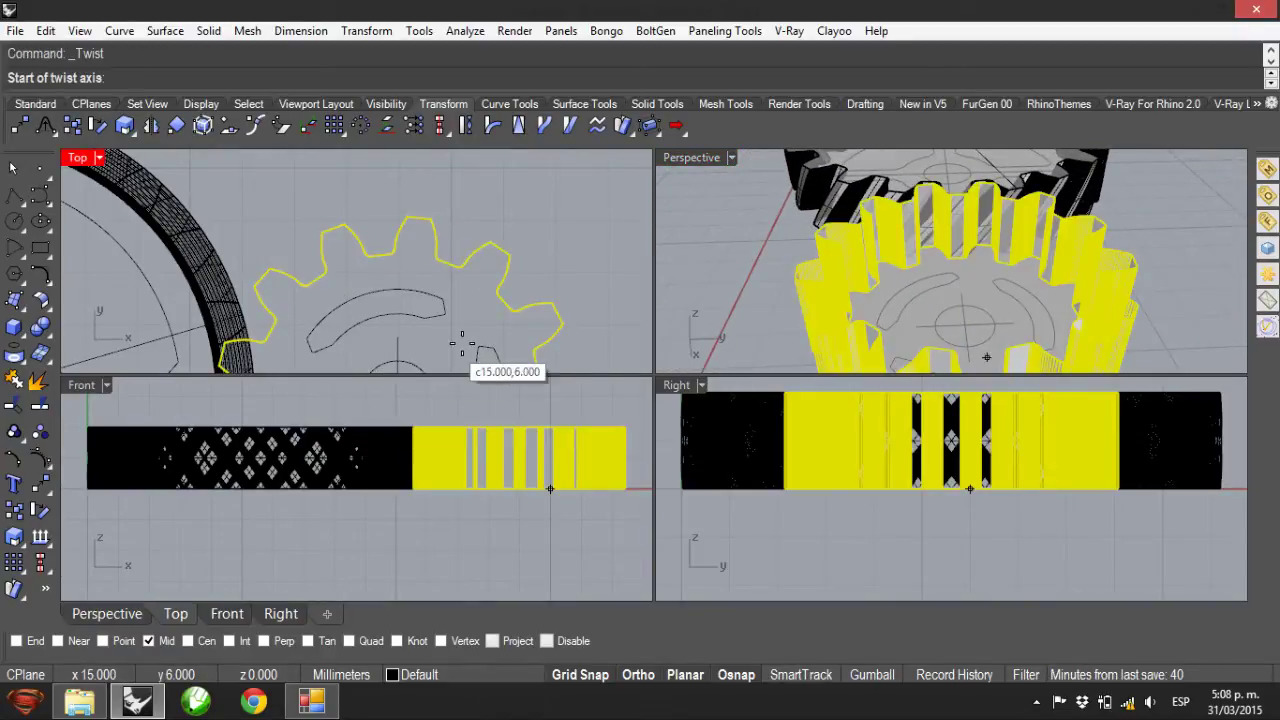
scroll(461, 345, up, 3)
click(380, 322)
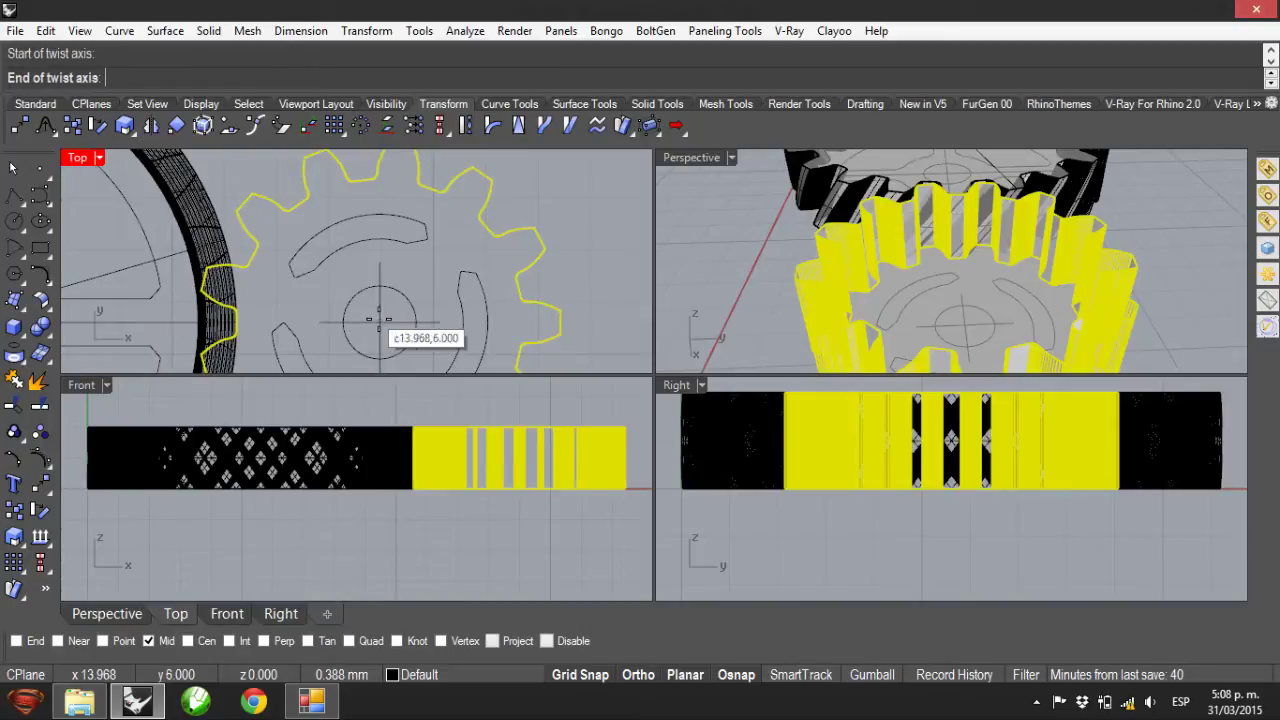
click(518, 428)
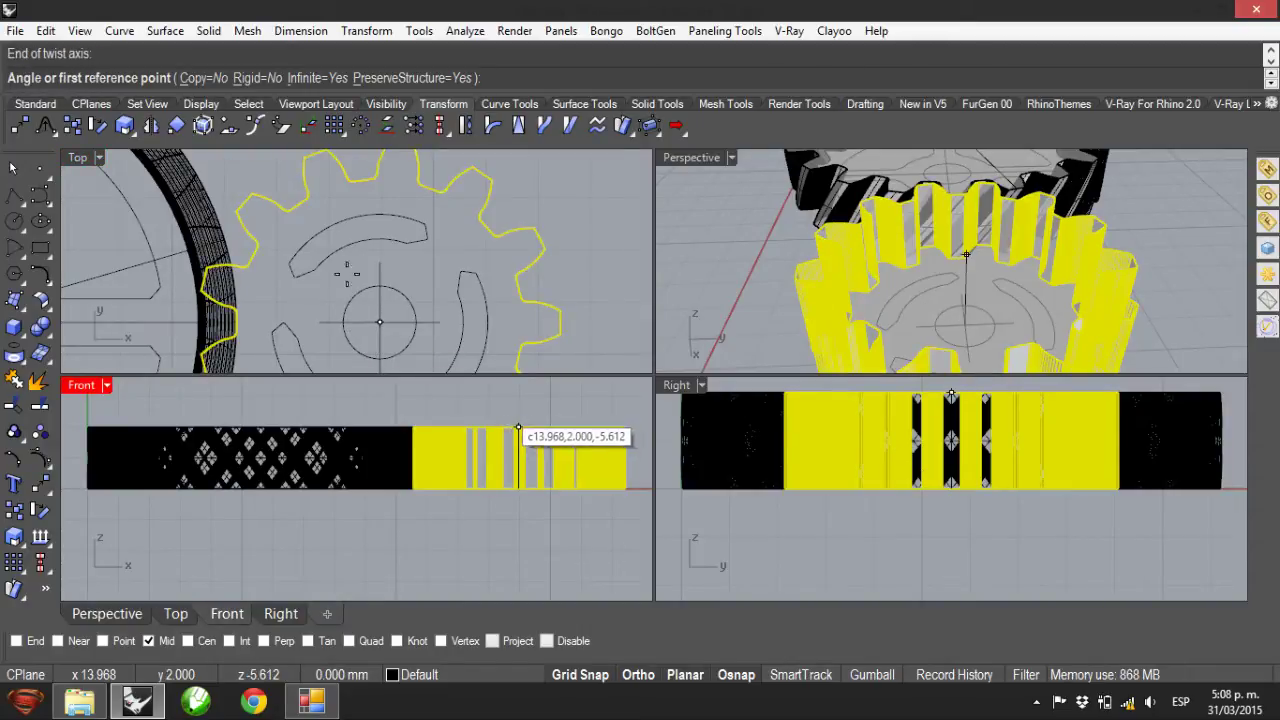
click(244, 203)
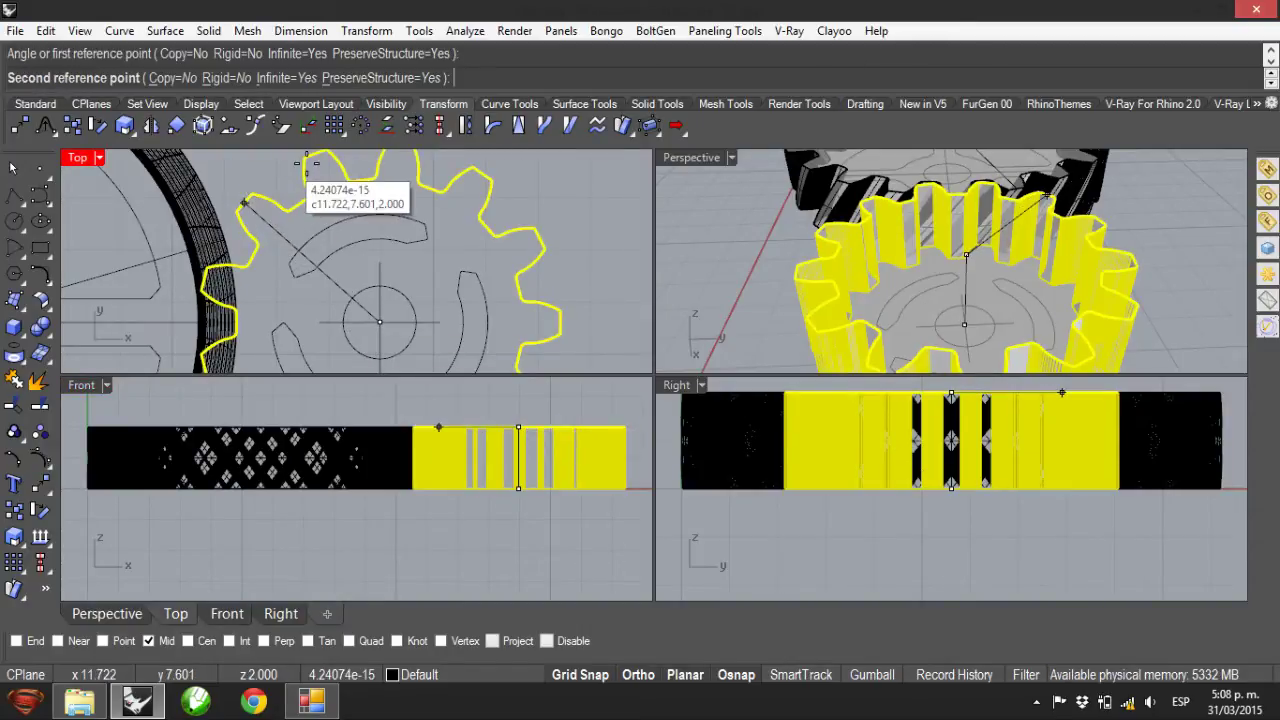
click(314, 155)
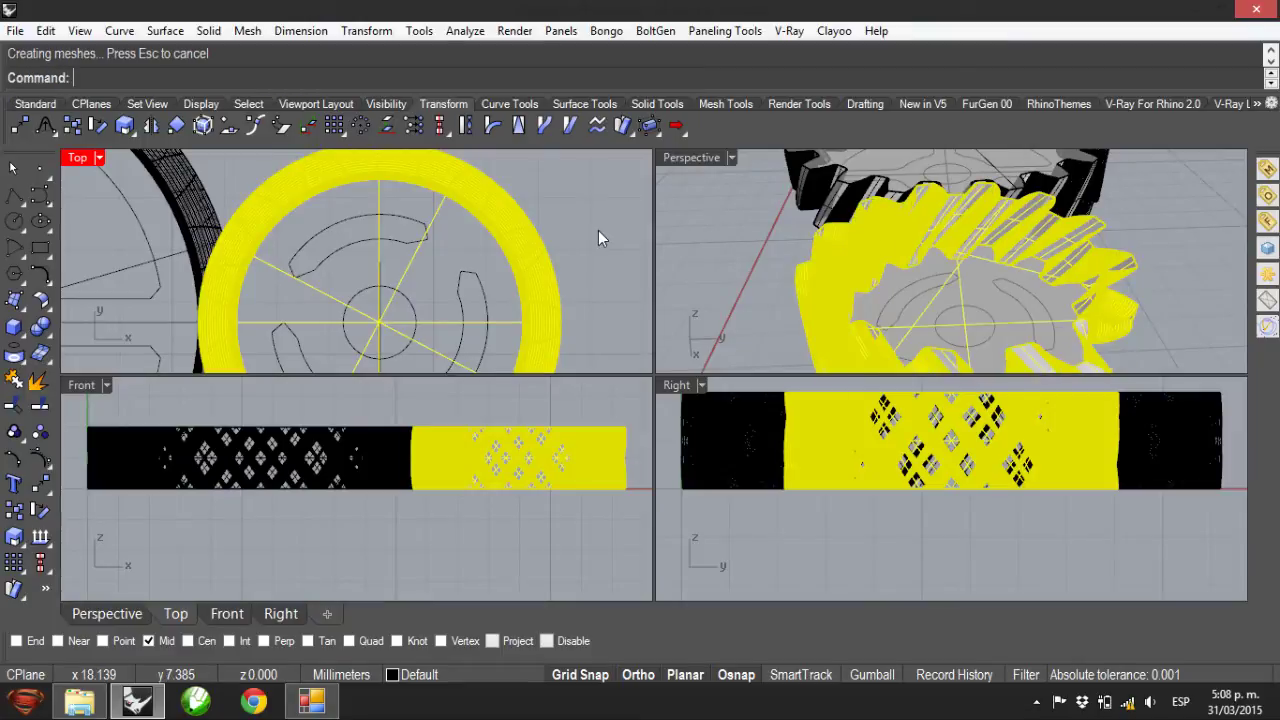
click(600, 230)
Cut the four spoke openings and the centre bore through the large gear with MakeHole, 3 mm deep on both sides, keeping the input curves.
right_drag(955, 230, 1060, 250)
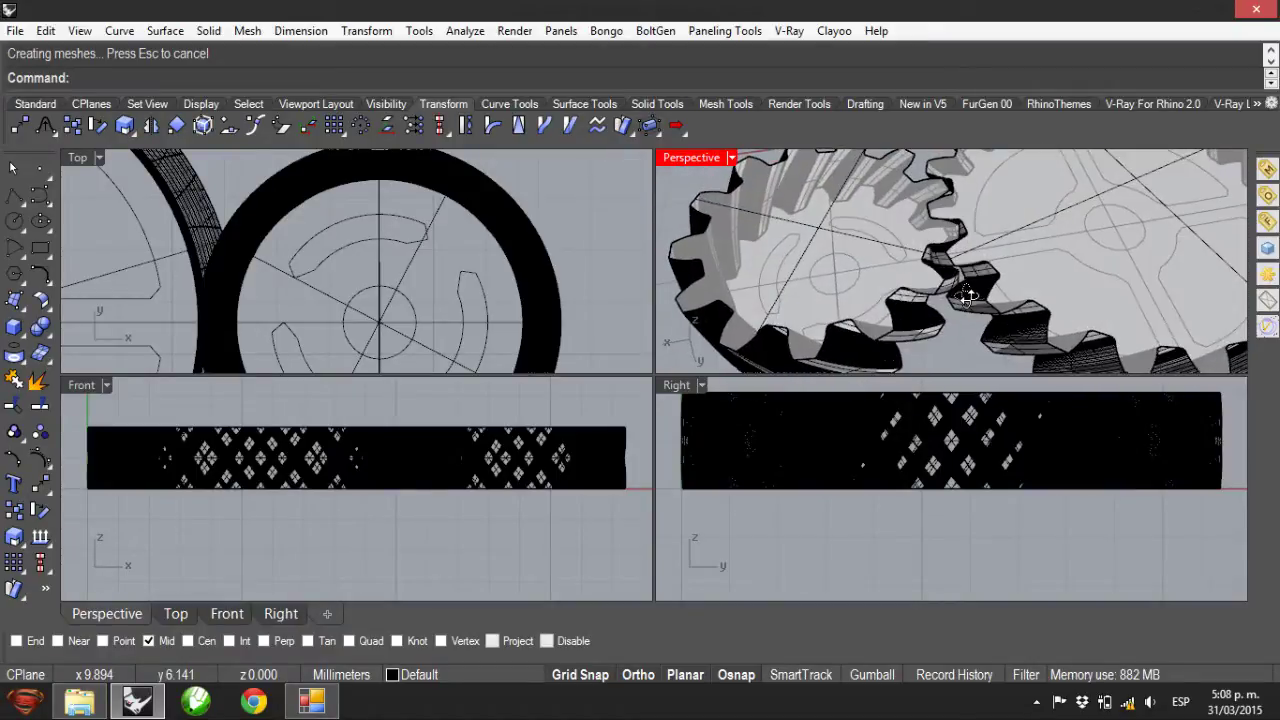
scroll(441, 299, down, 5)
right_drag(442, 231, 537, 212)
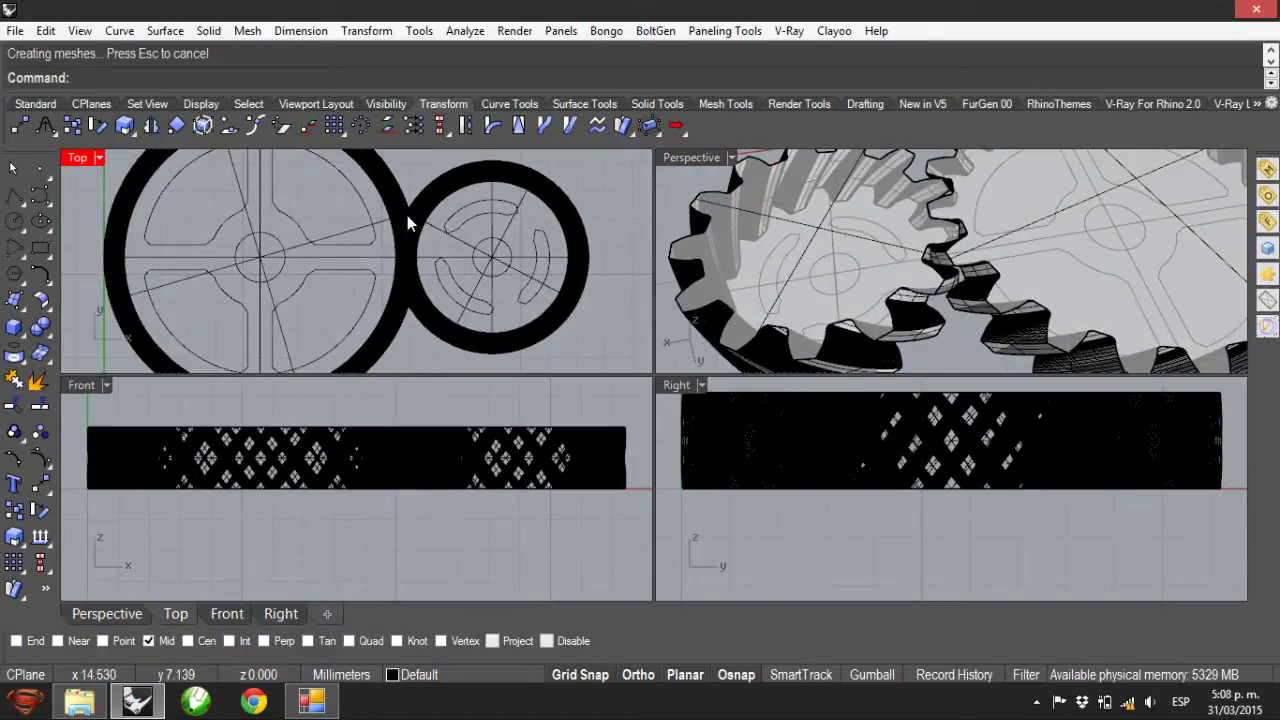
click(291, 220)
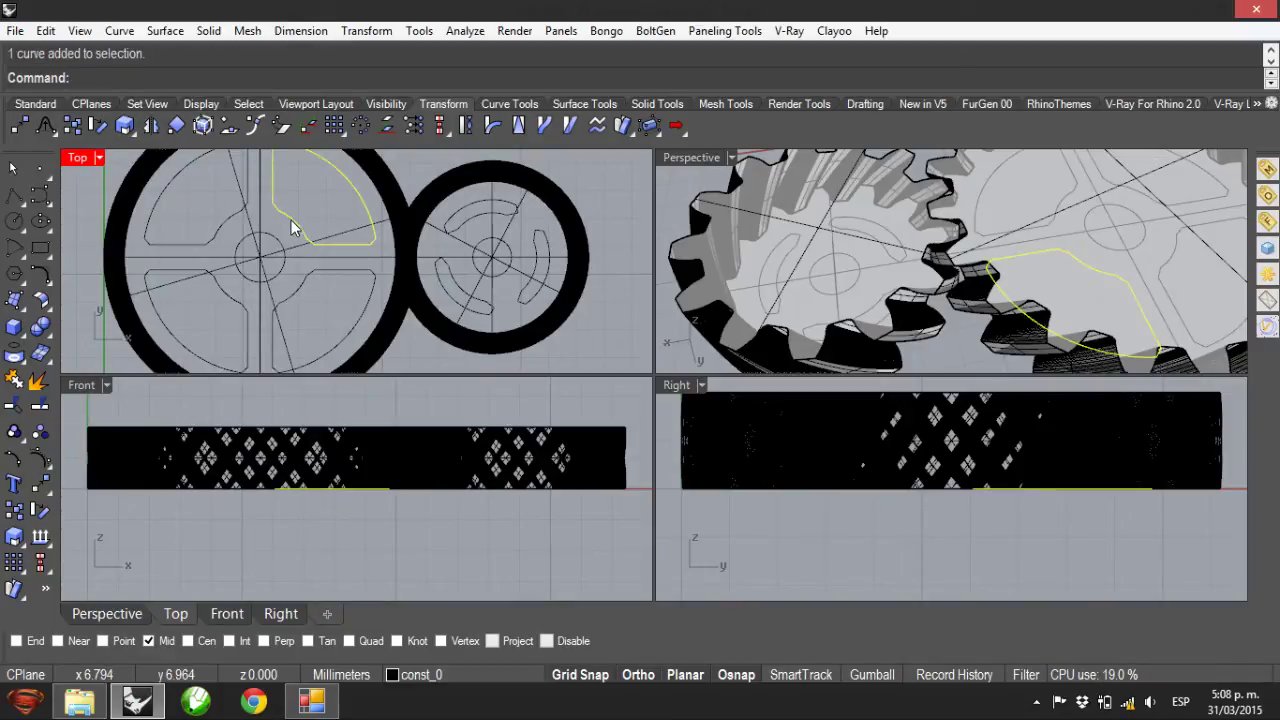
shift+click(222, 224)
shift+click(203, 271)
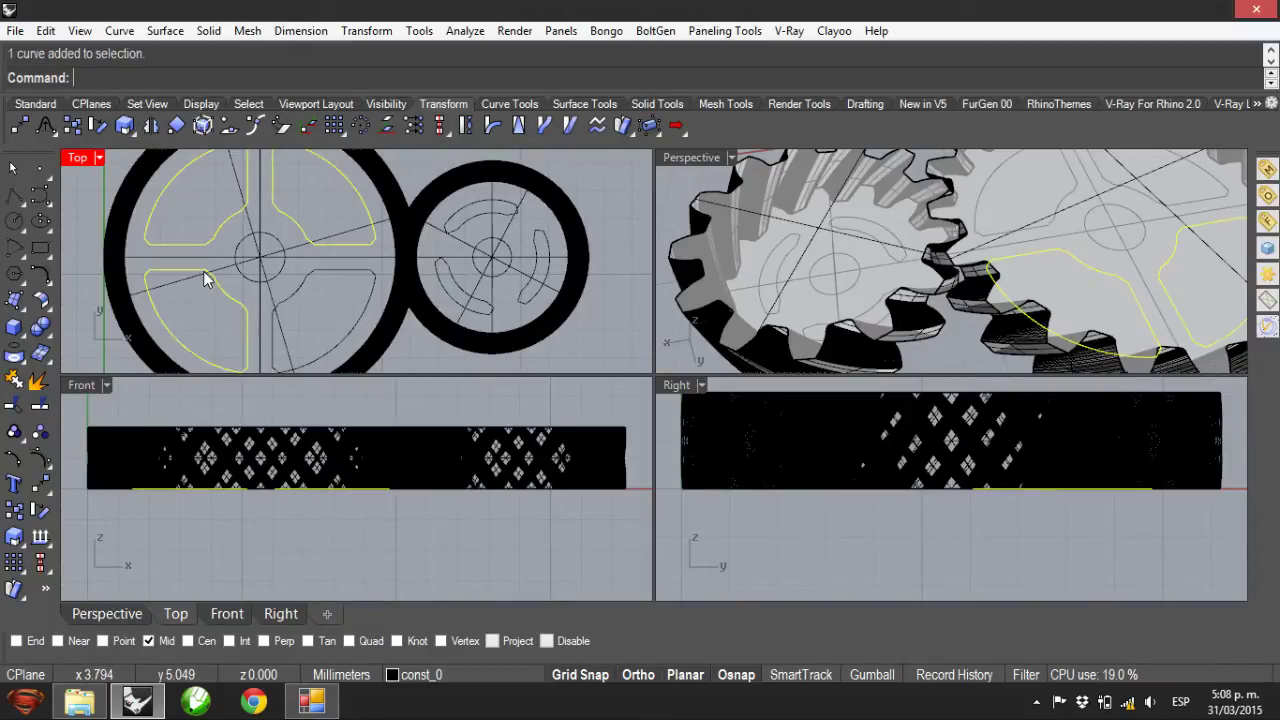
shift+click(279, 281)
shift+click(302, 289)
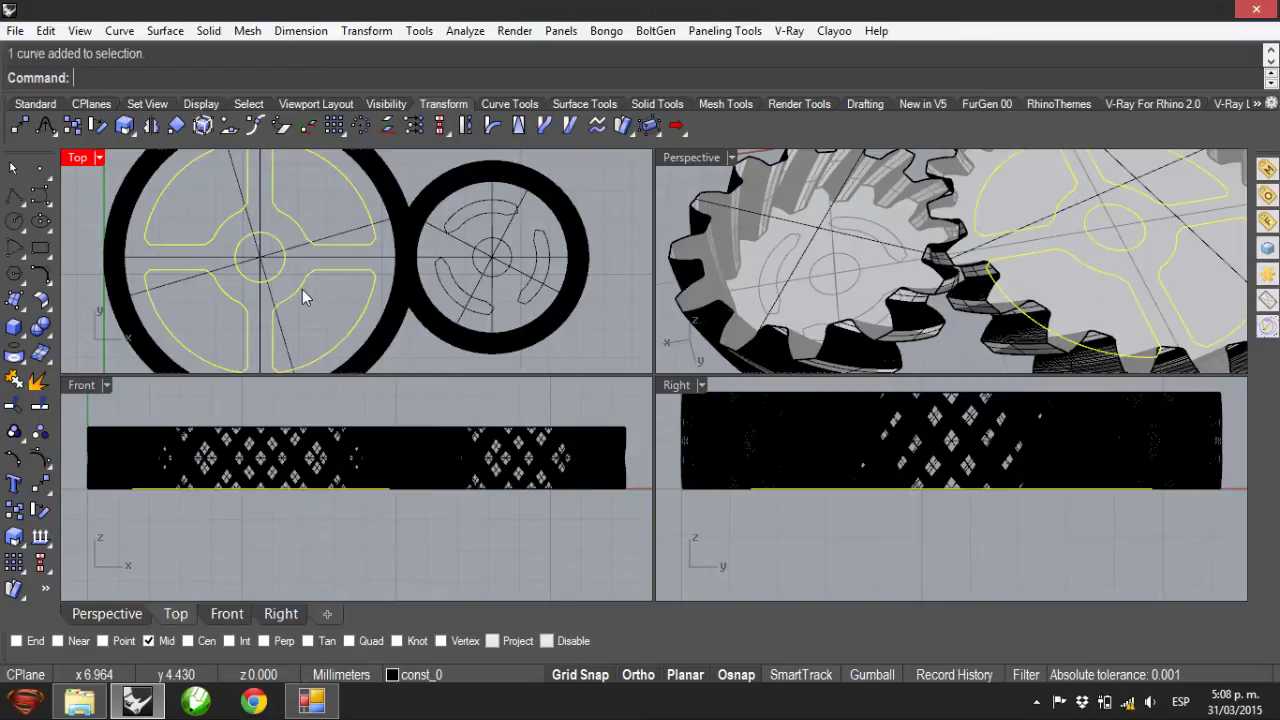
text(mak)
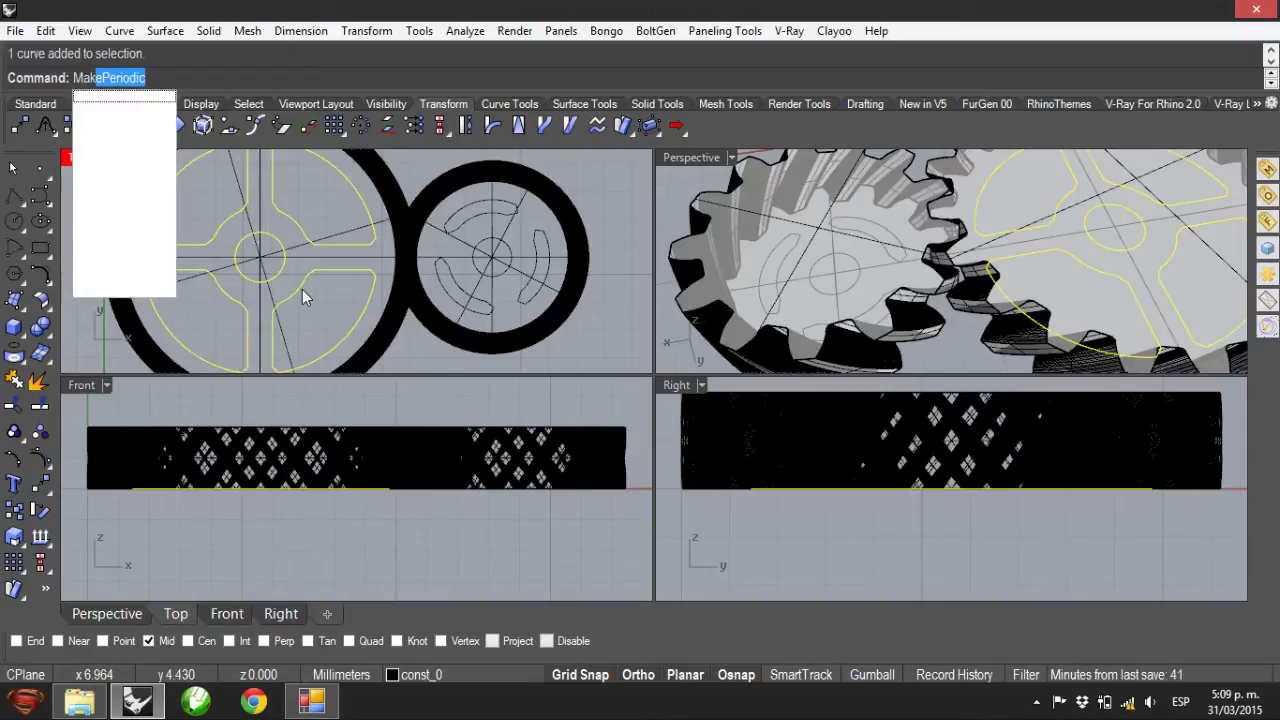
key(Down)
key(Return)
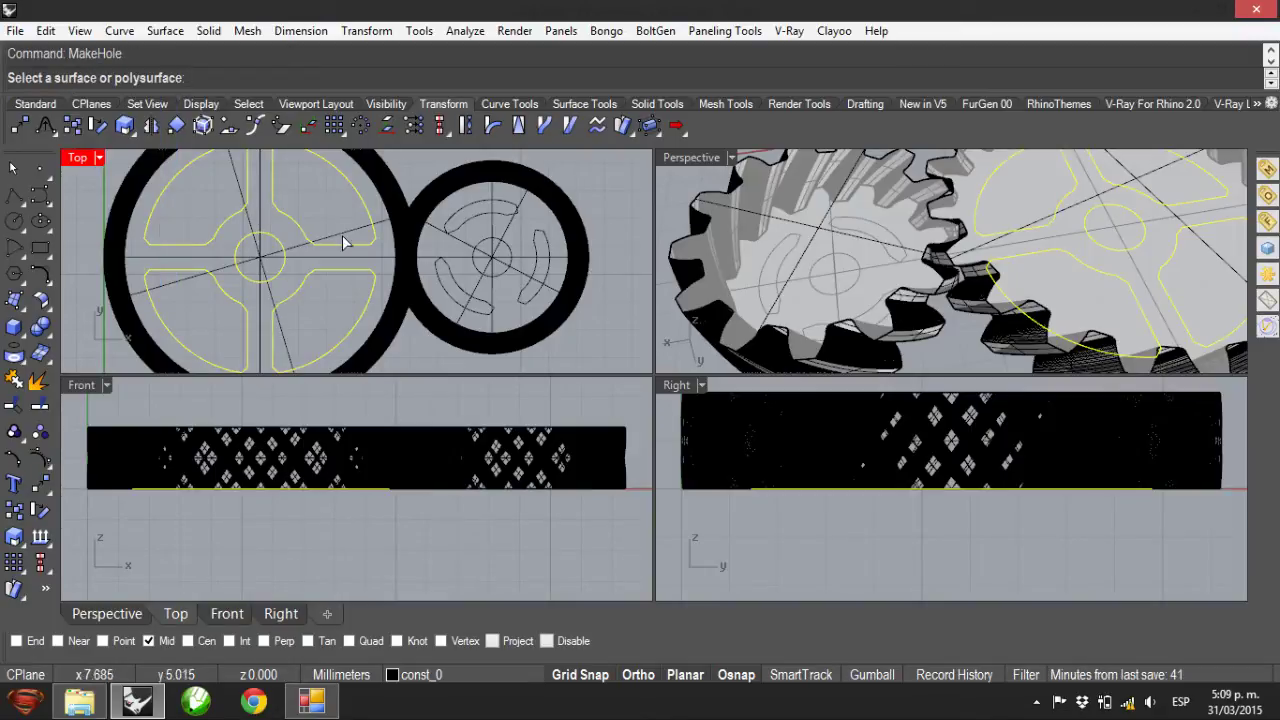
click(367, 200)
key(Return)
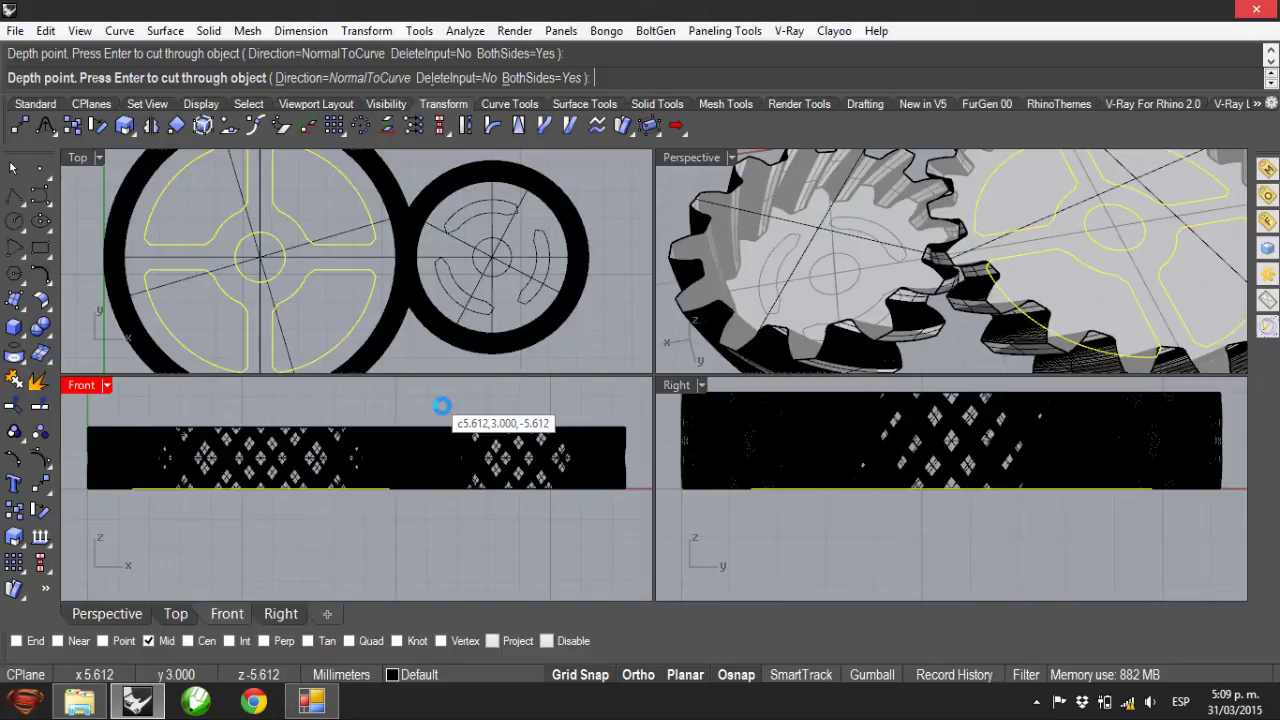
key(Return)
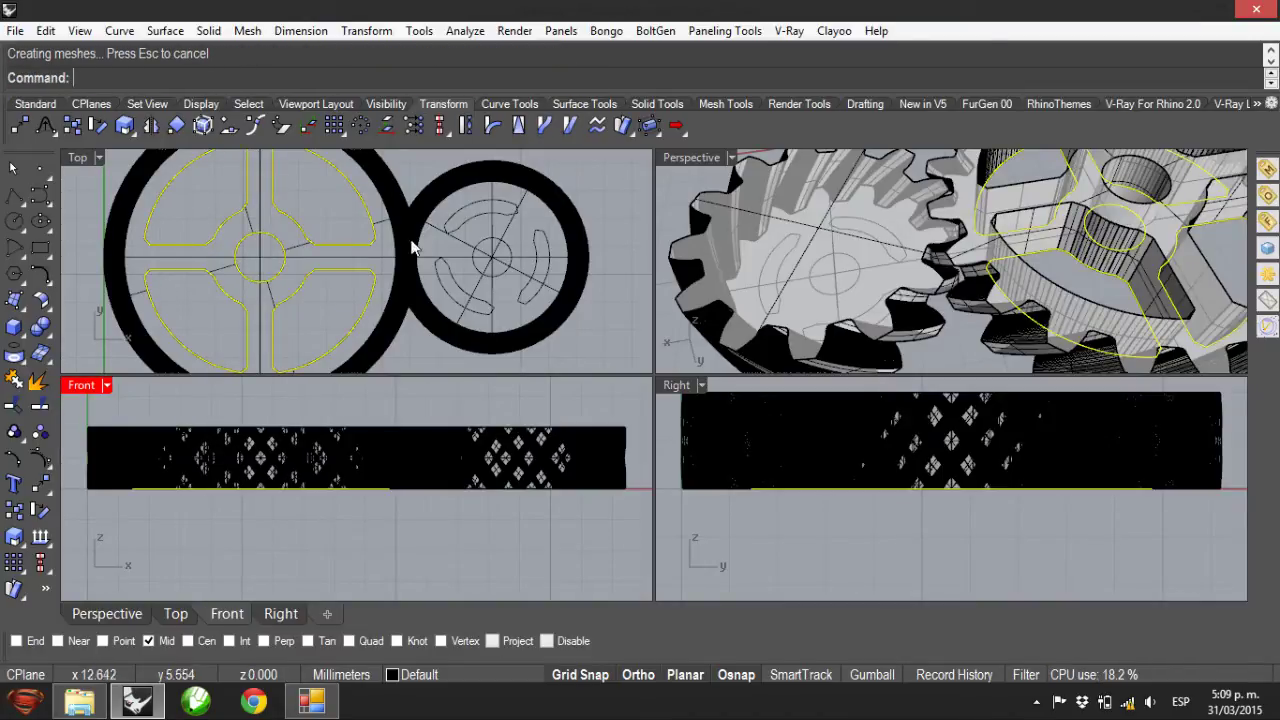
click(331, 312)
Cut the three curved slots and the centre bore through the small gear with MakeHole, 3 mm deep on both sides, keeping the input curves.
scroll(968, 316, down, 3)
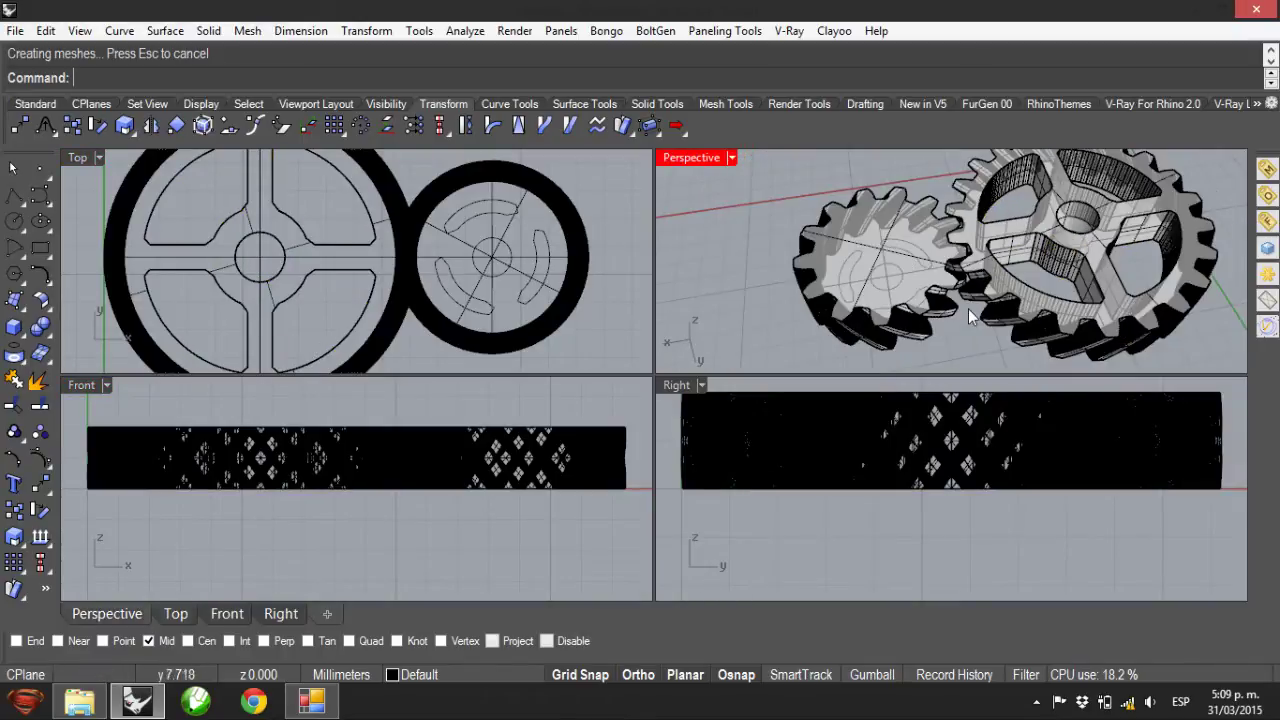
right_drag(968, 316, 600, 283)
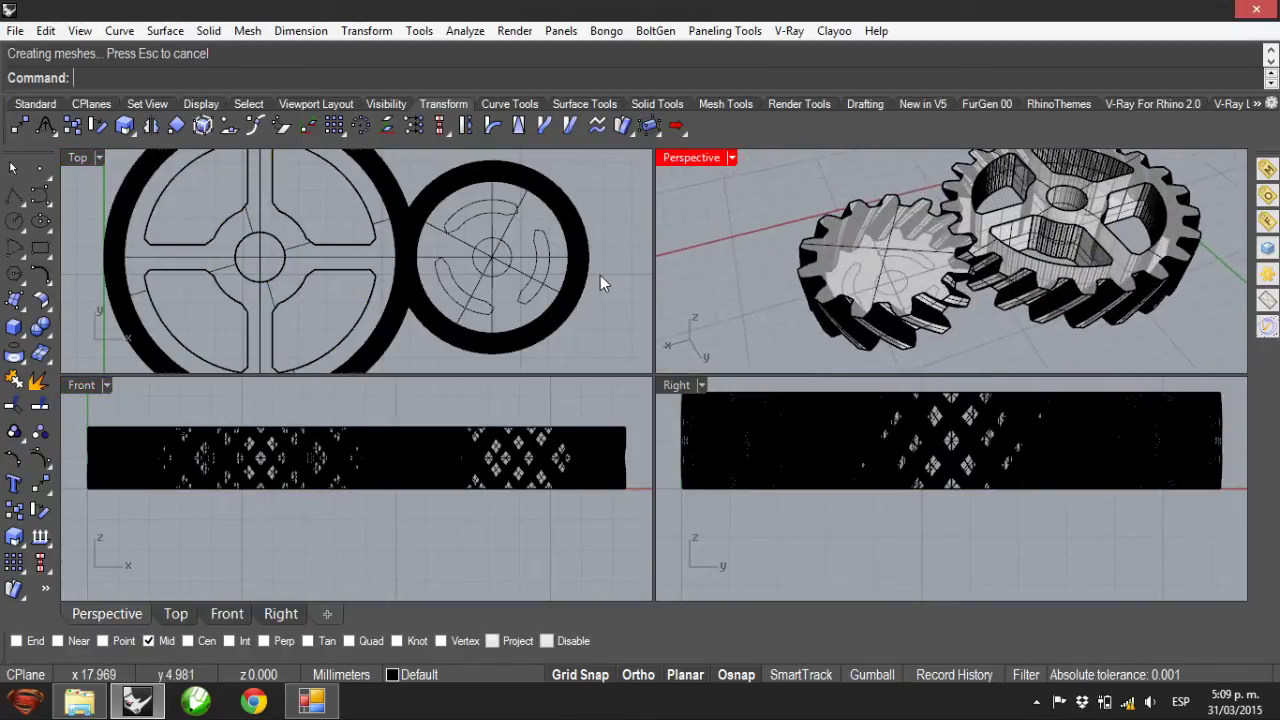
scroll(360, 236, up, 2)
scroll(441, 201, up, 3)
key(Return)
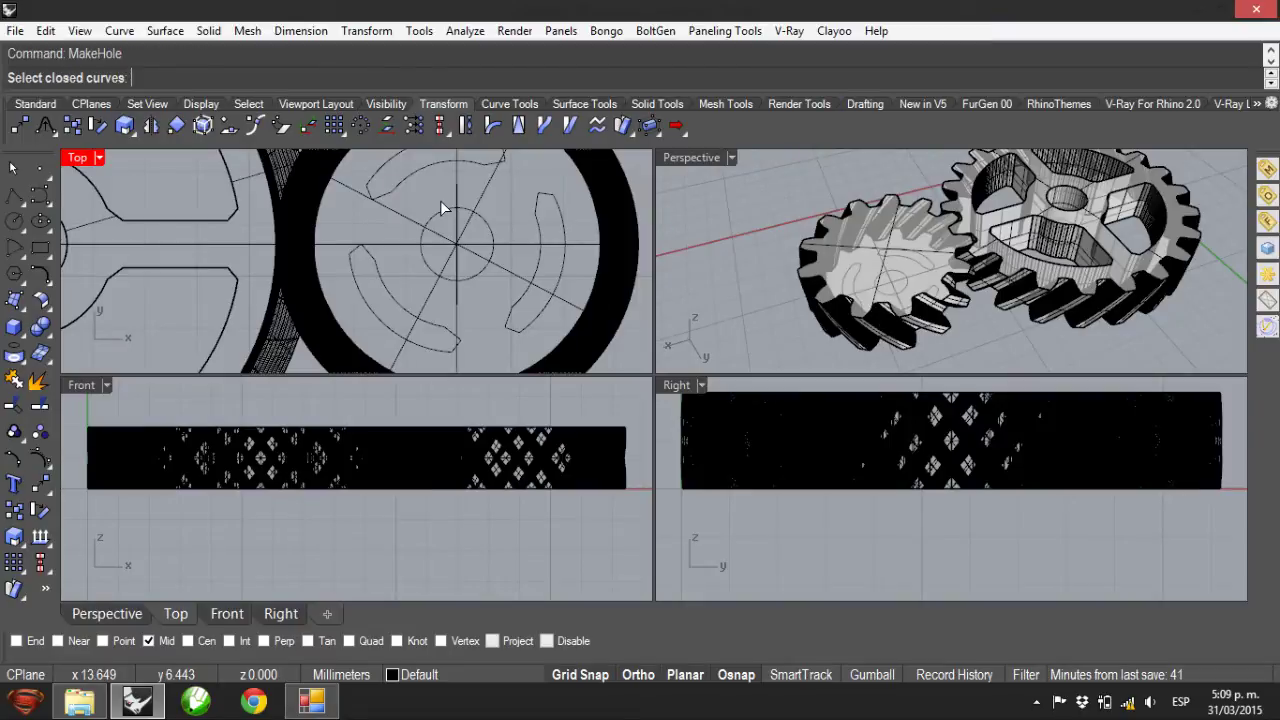
click(430, 178)
click(488, 230)
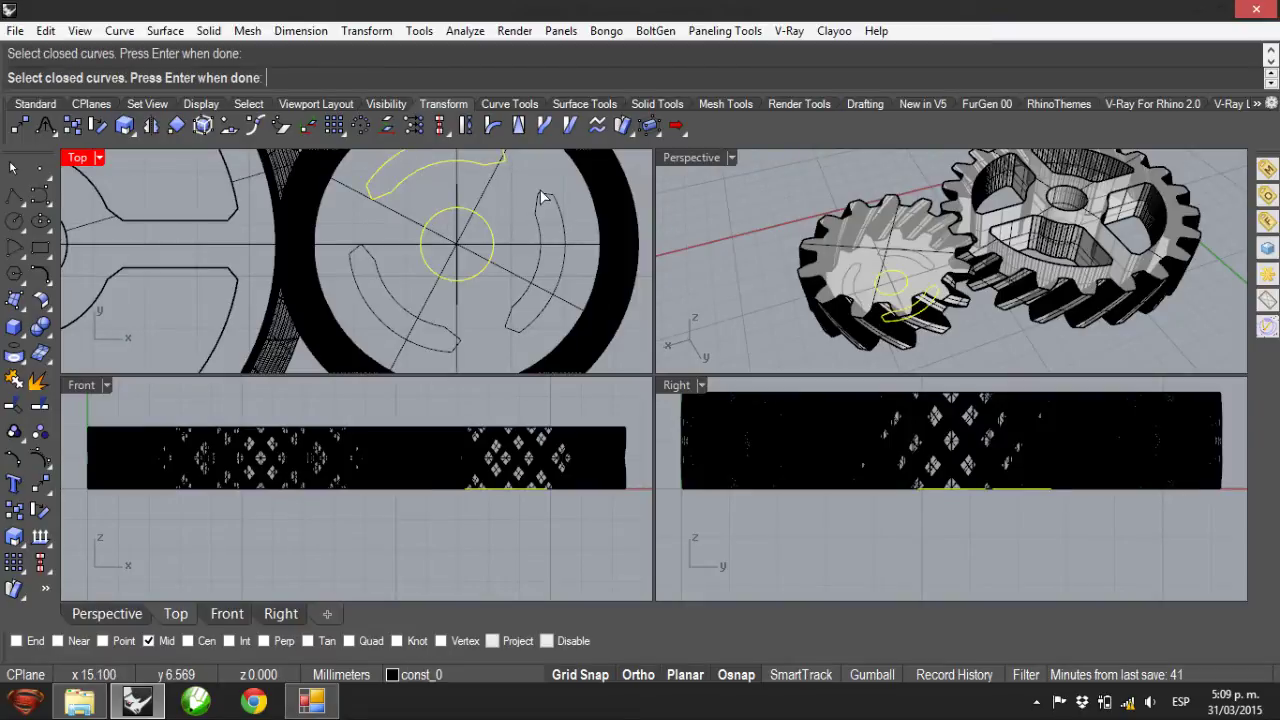
click(545, 200)
click(387, 288)
key(Return)
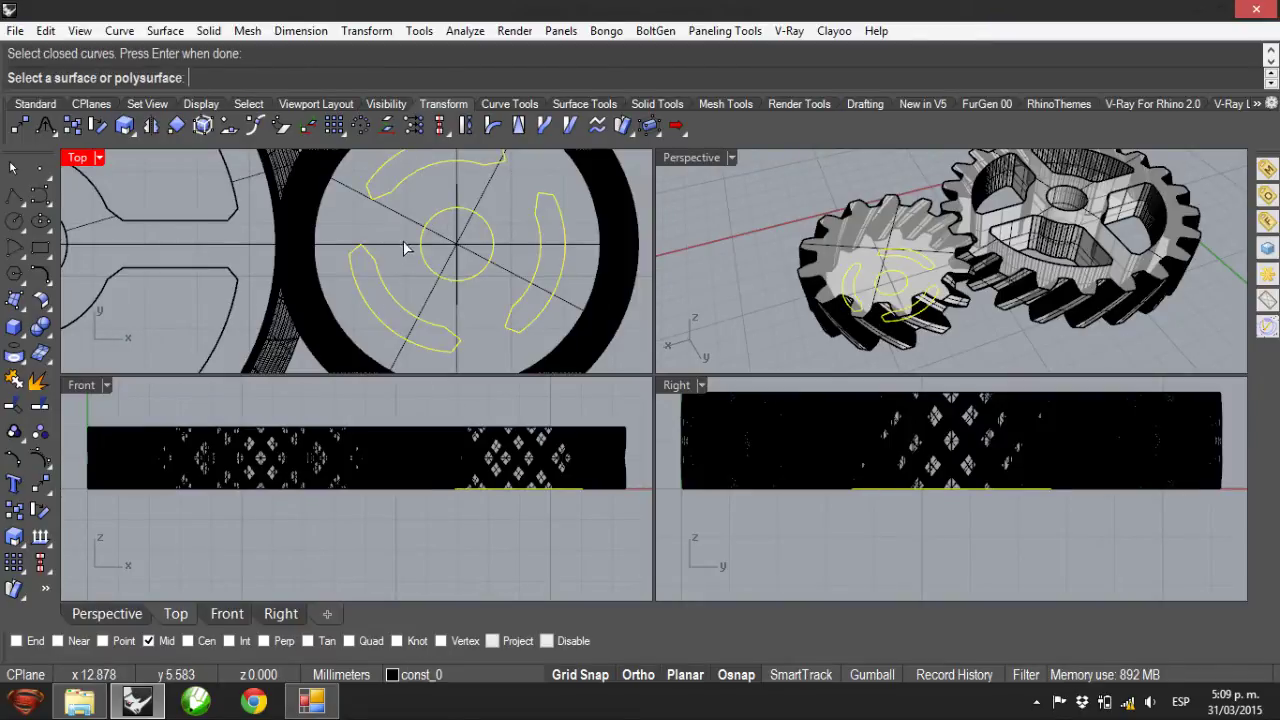
click(410, 230)
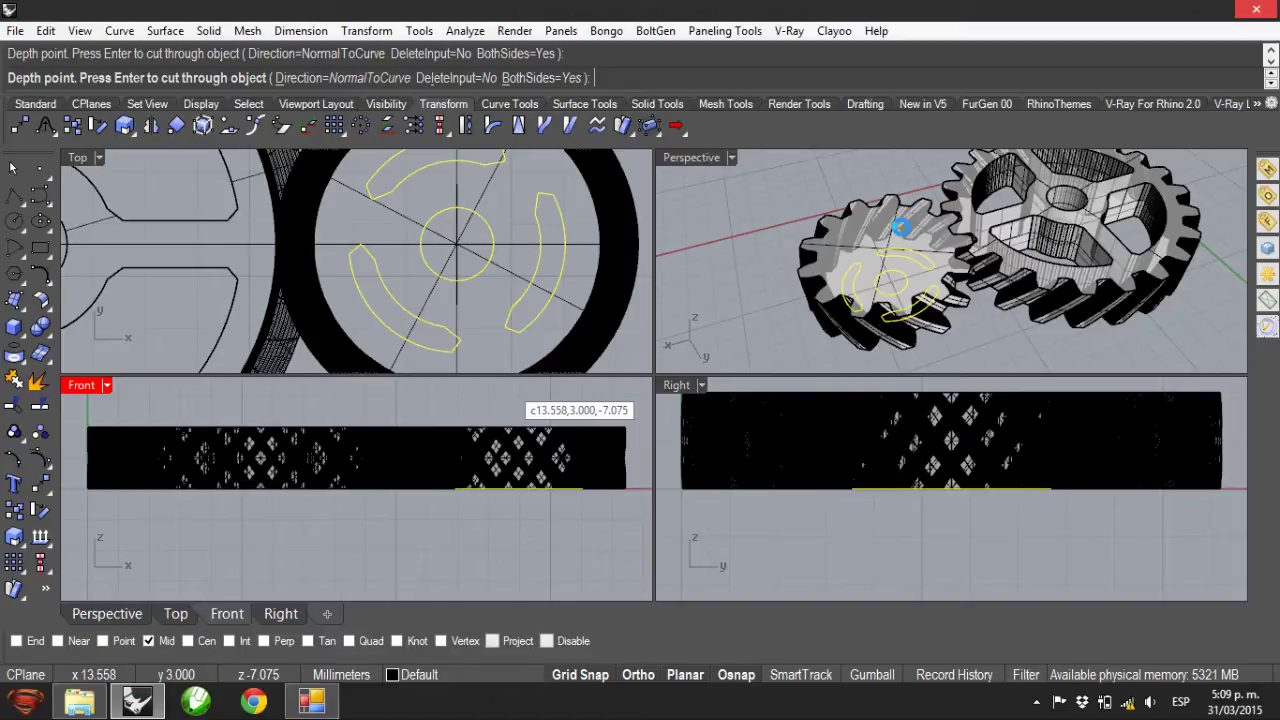
key(Return)
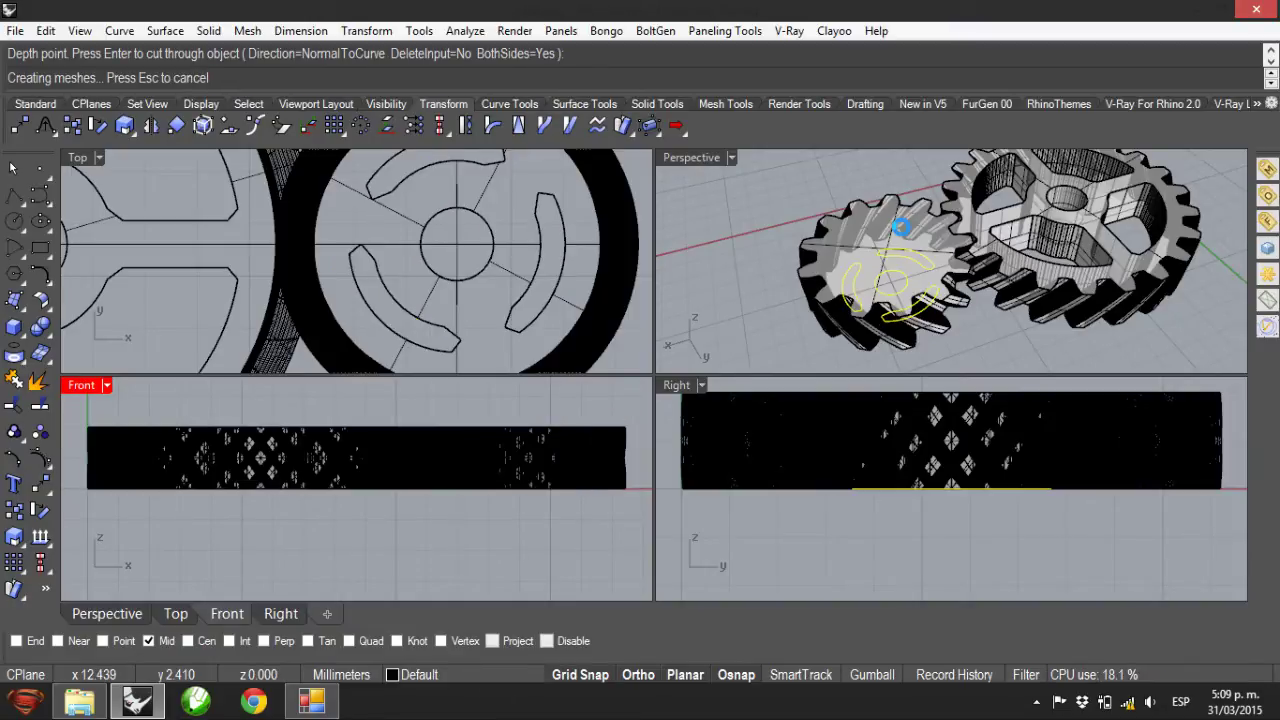
key(Return)
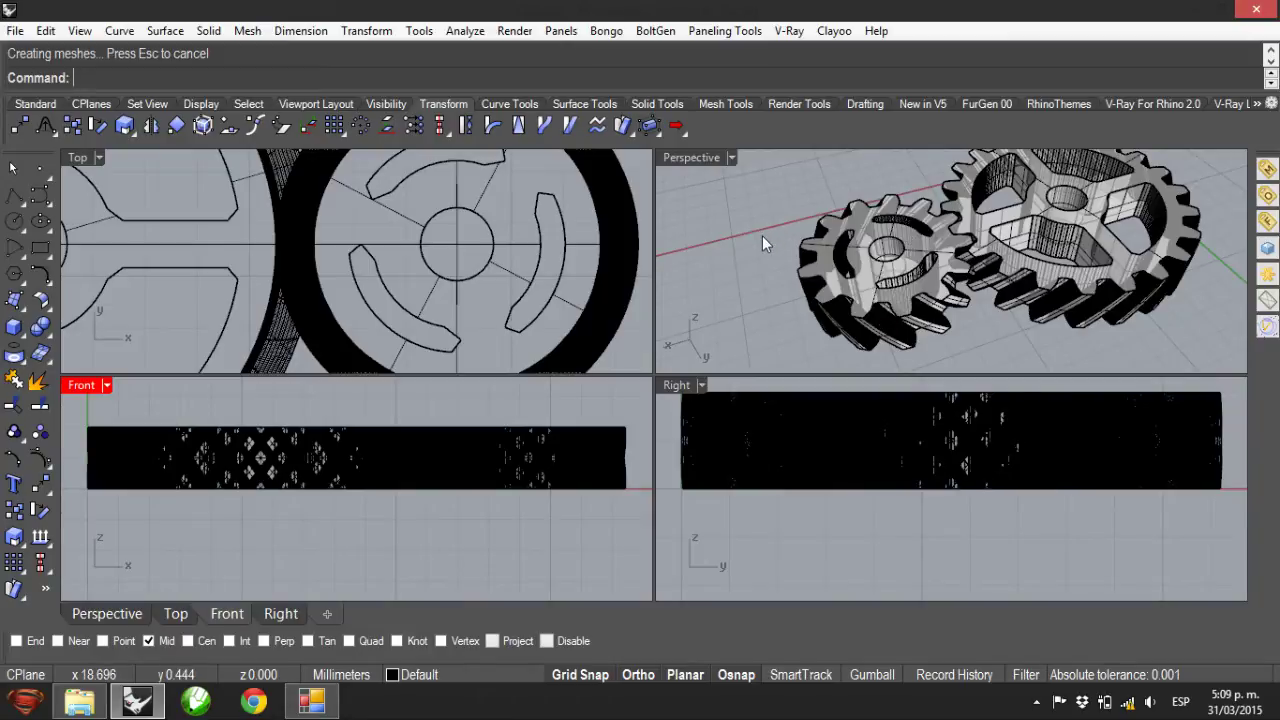
scroll(946, 217, up, 8)
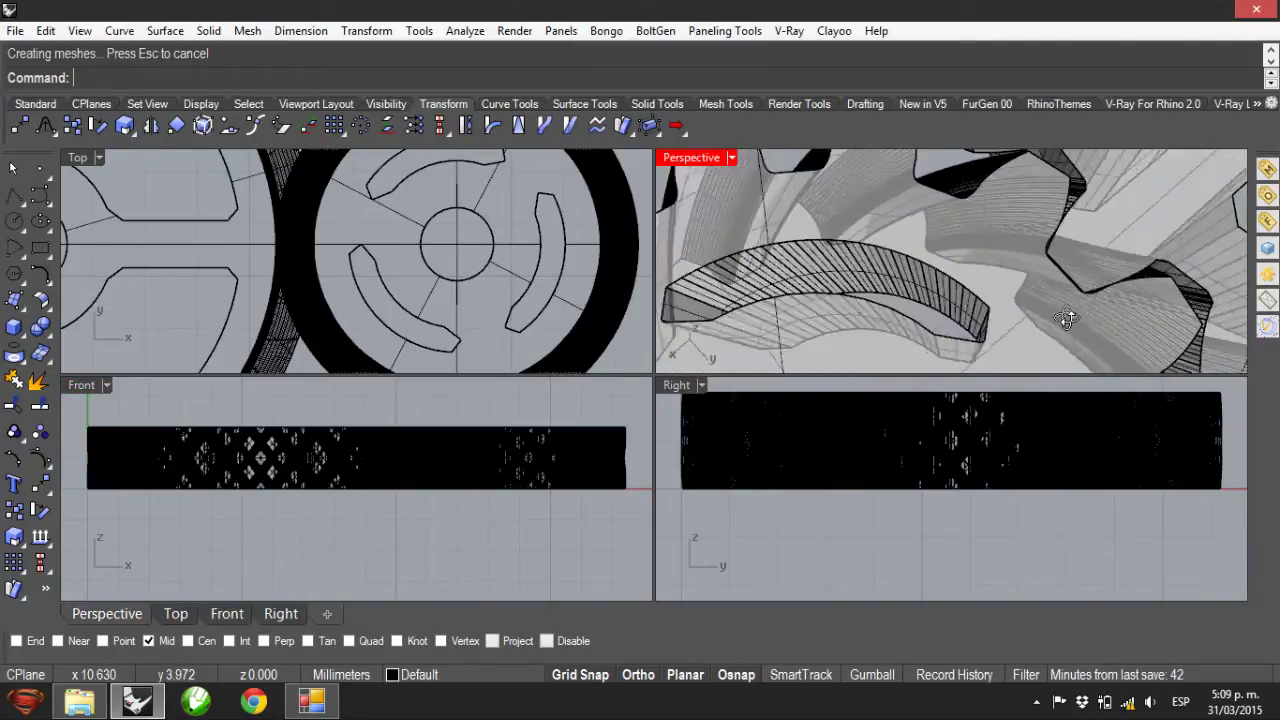
right_drag(1067, 318, 815, 220)
scroll(963, 263, down, 5)
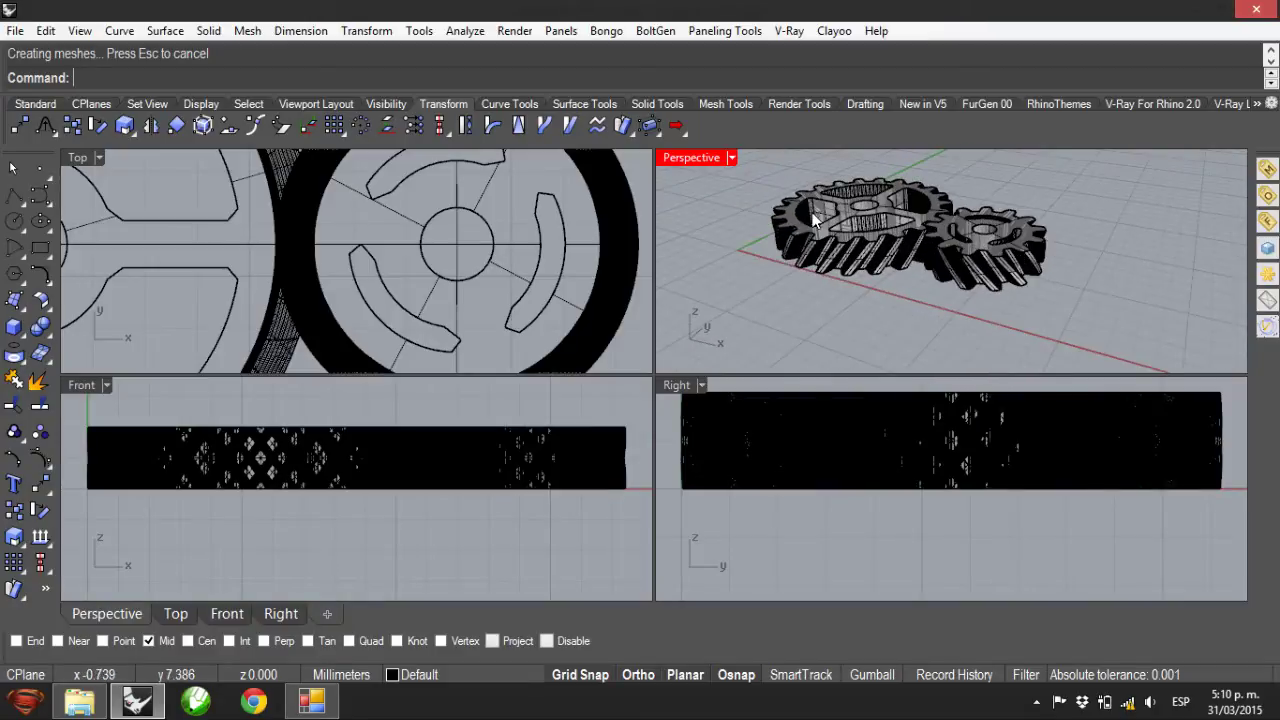
Examine the finished helical gears in perspective, checking how their teeth mesh at the contact zone from several angles.
scroll(878, 254, up, 3)
right_drag(1062, 240, 1112, 276)
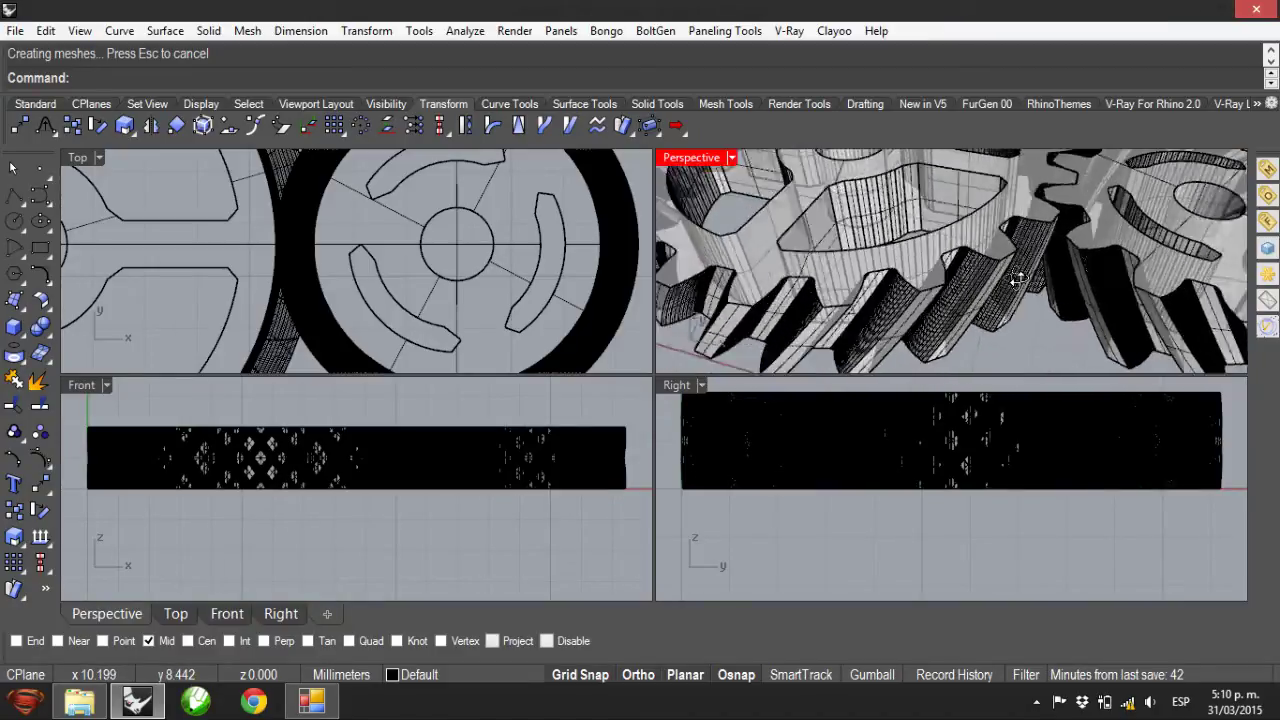
right_drag(1017, 278, 972, 272)
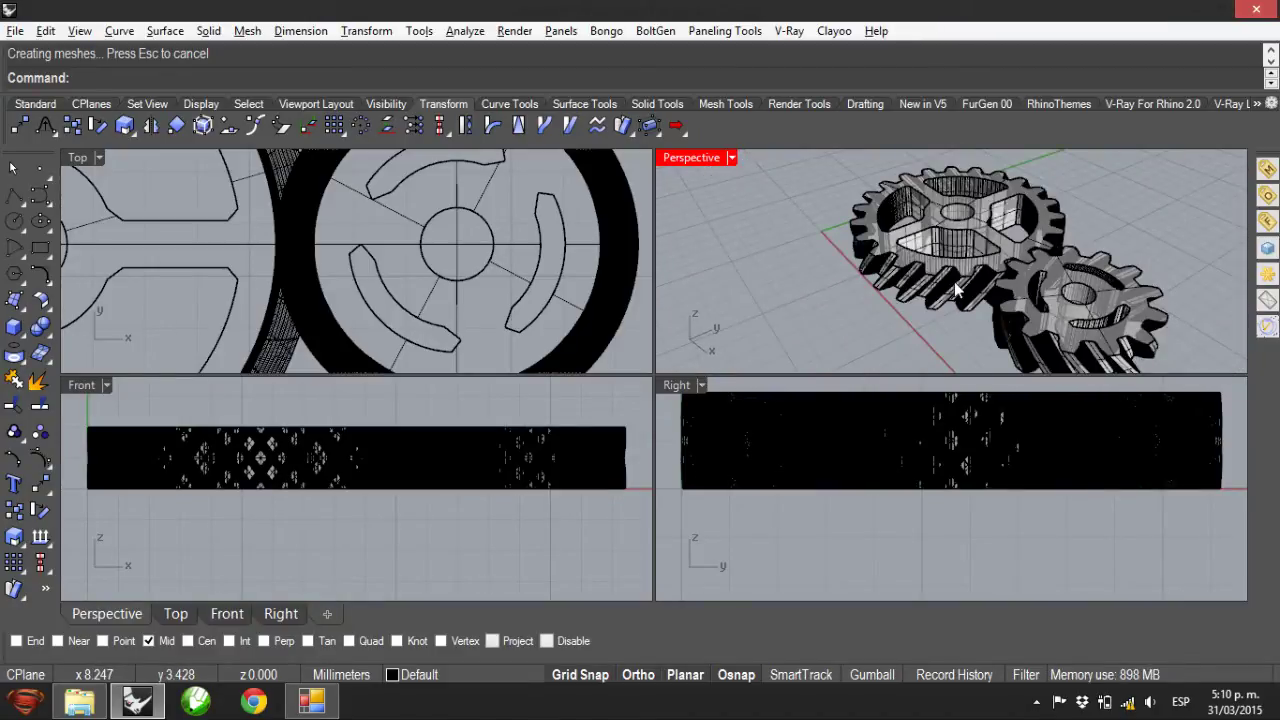
key(ctrl+shift+e)
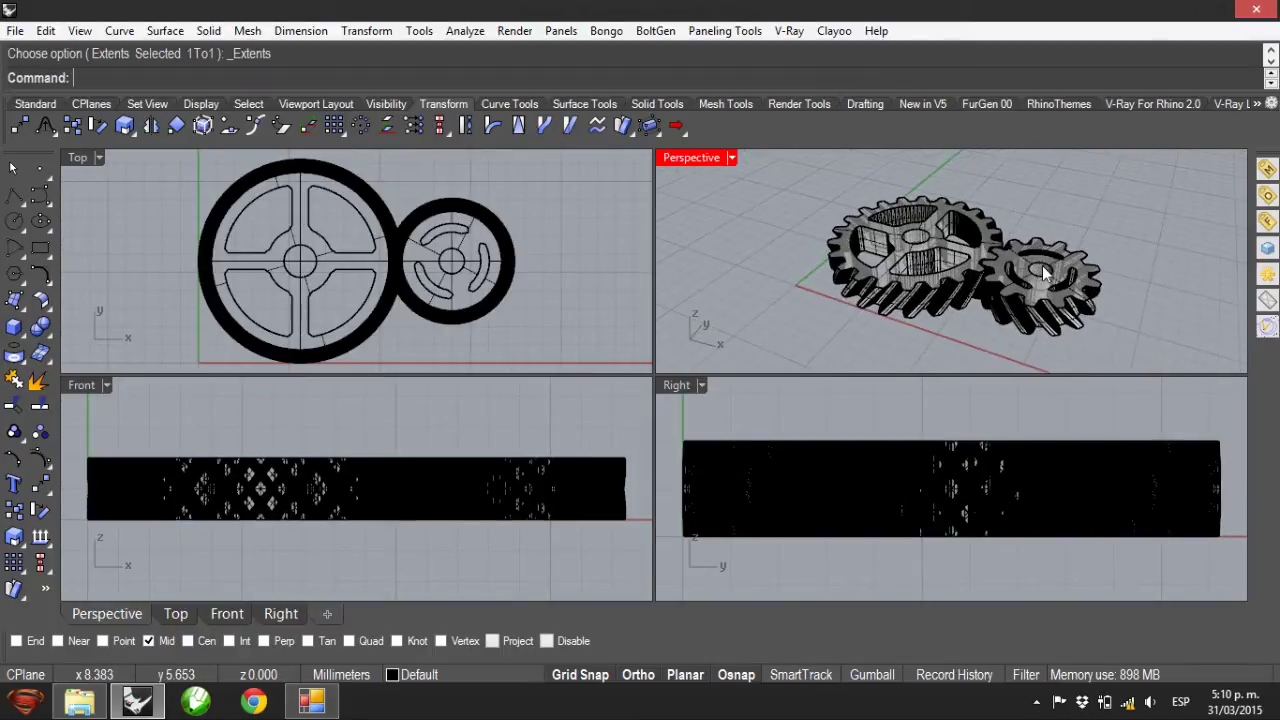
scroll(1010, 244, up, 3)
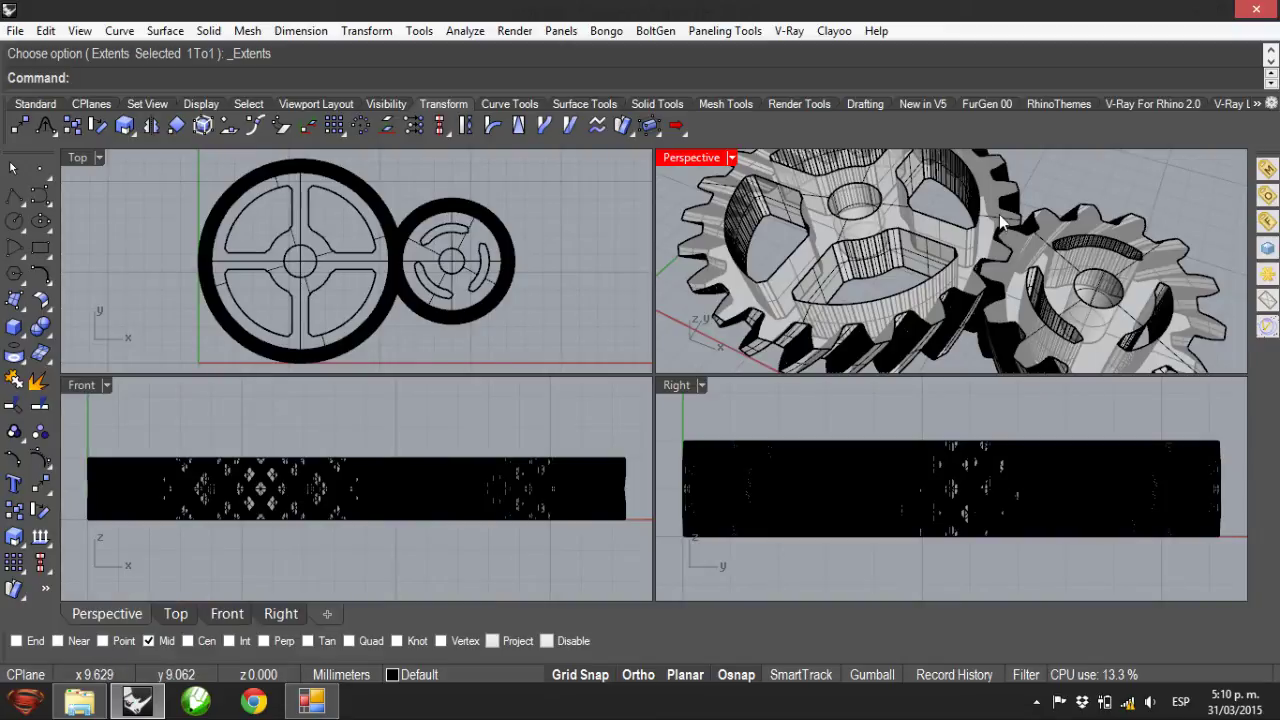
scroll(1001, 202, up, 3)
right_drag(1001, 202, 1073, 233)
scroll(1021, 250, up, 4)
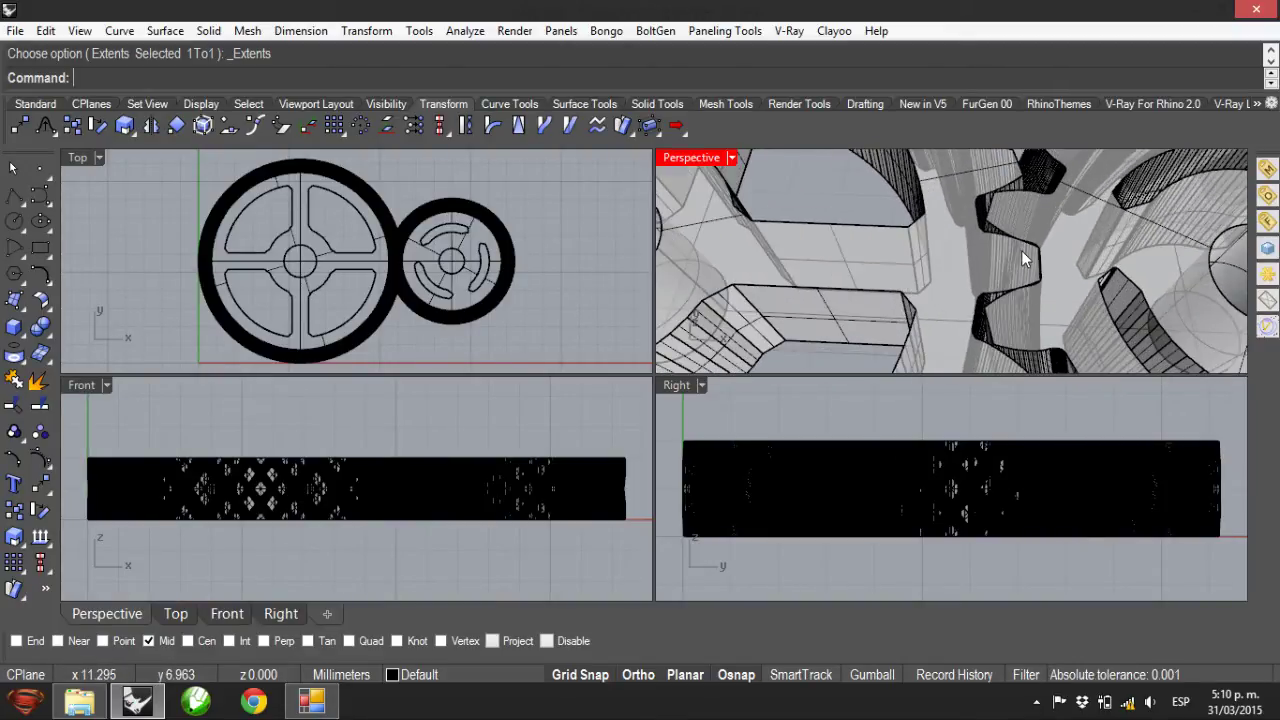
scroll(1003, 221, down, 6)
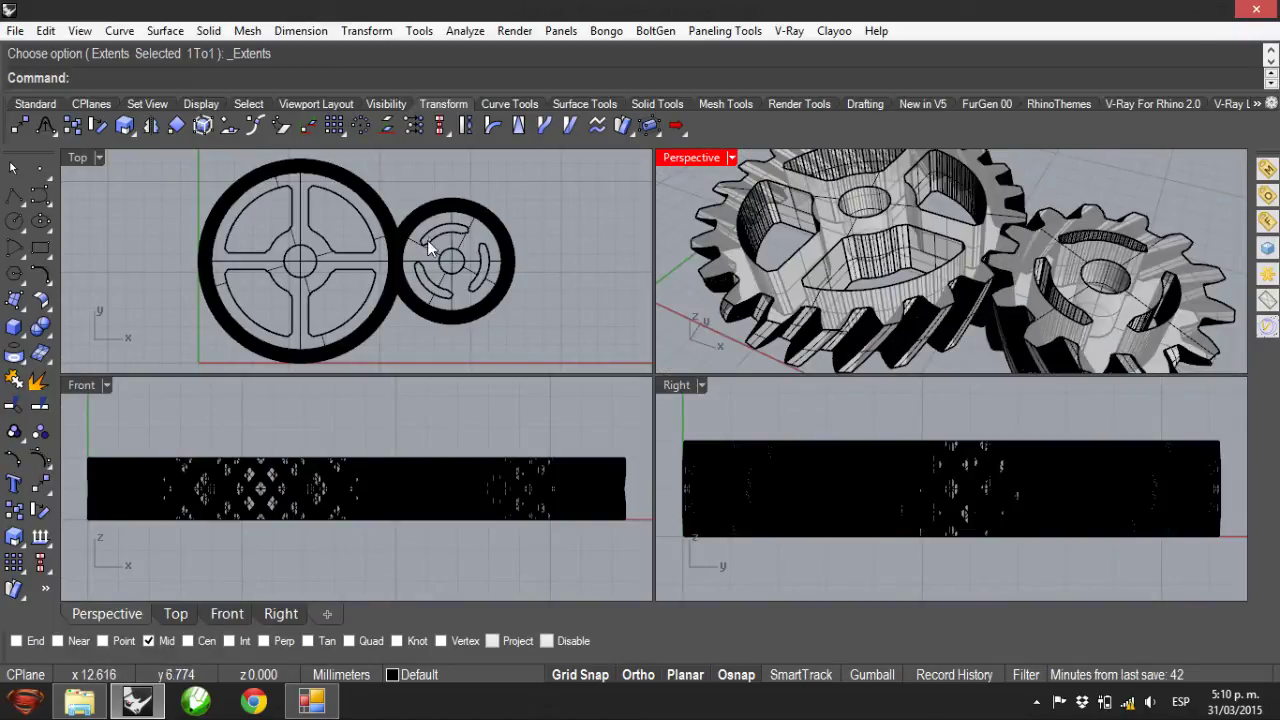
Move the small gear and its curves 0.1 mm away from the large gear along the X axis.
drag(505, 316, 423, 186)
scroll(393, 250, up, 4)
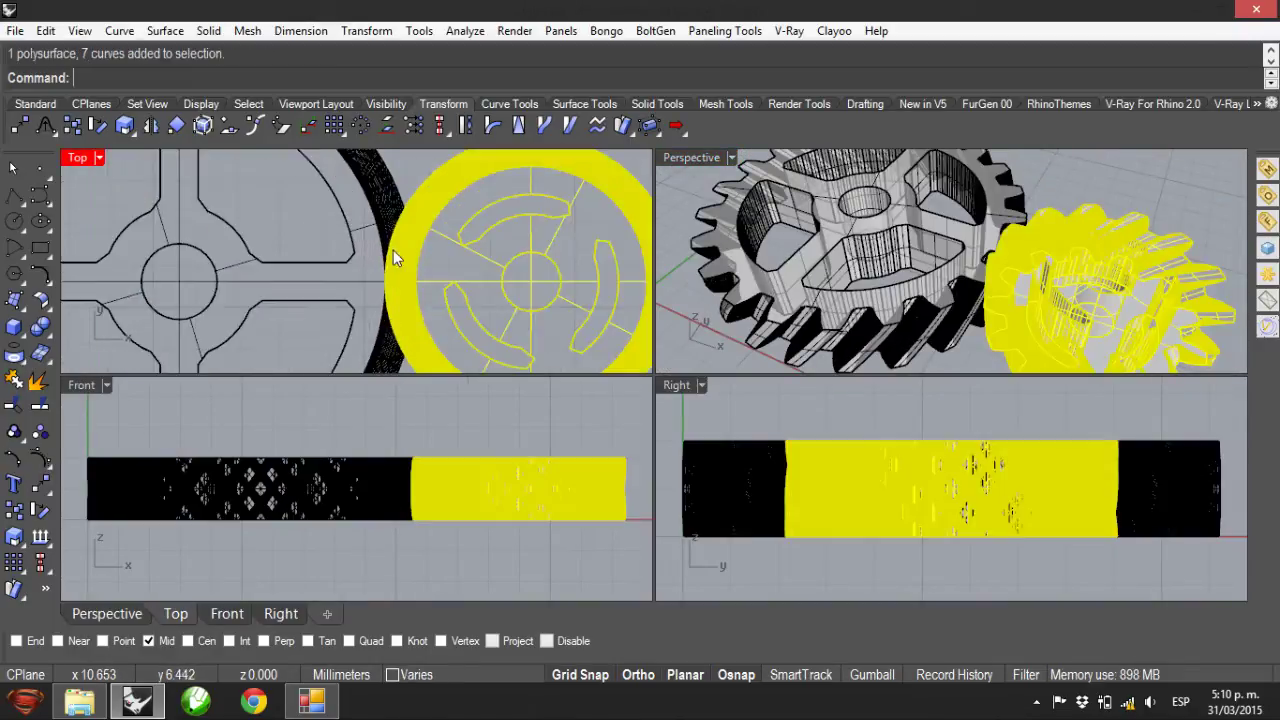
scroll(393, 250, up, 3)
drag(394, 285, 504, 294)
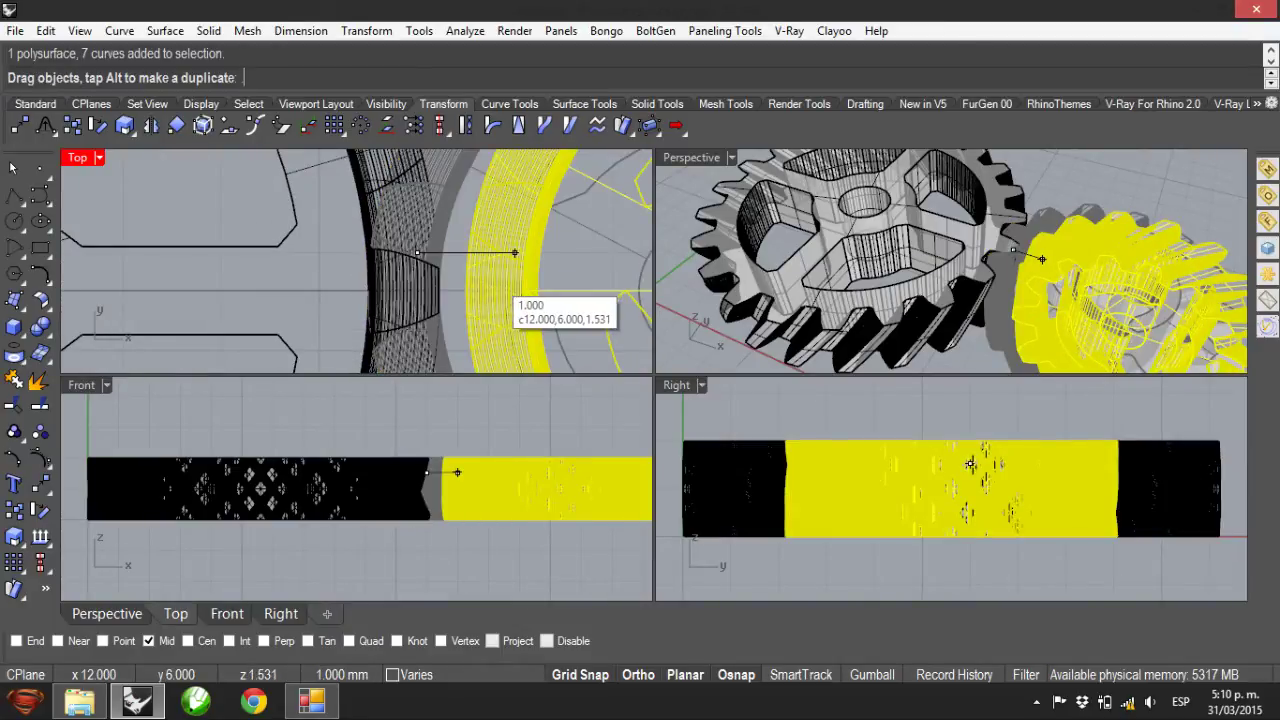
text(.1)
key(Return)
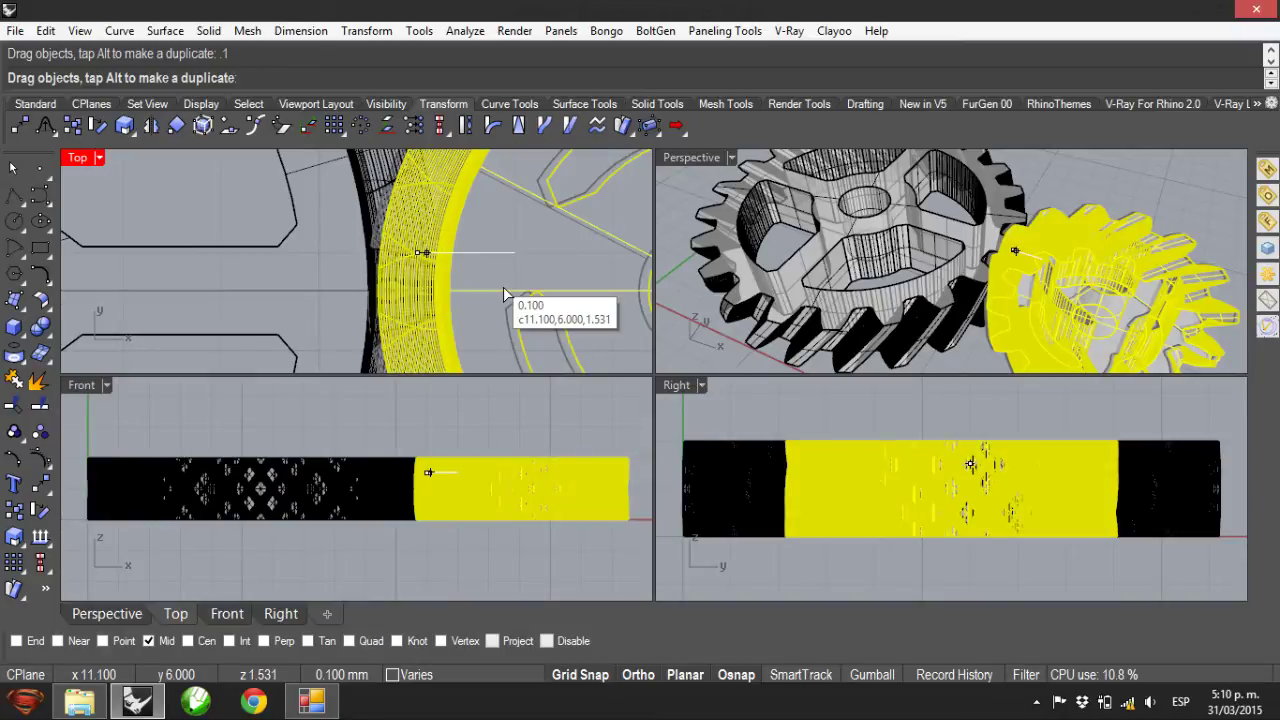
drag(503, 286, 504, 287)
key(Escape)
click(990, 245)
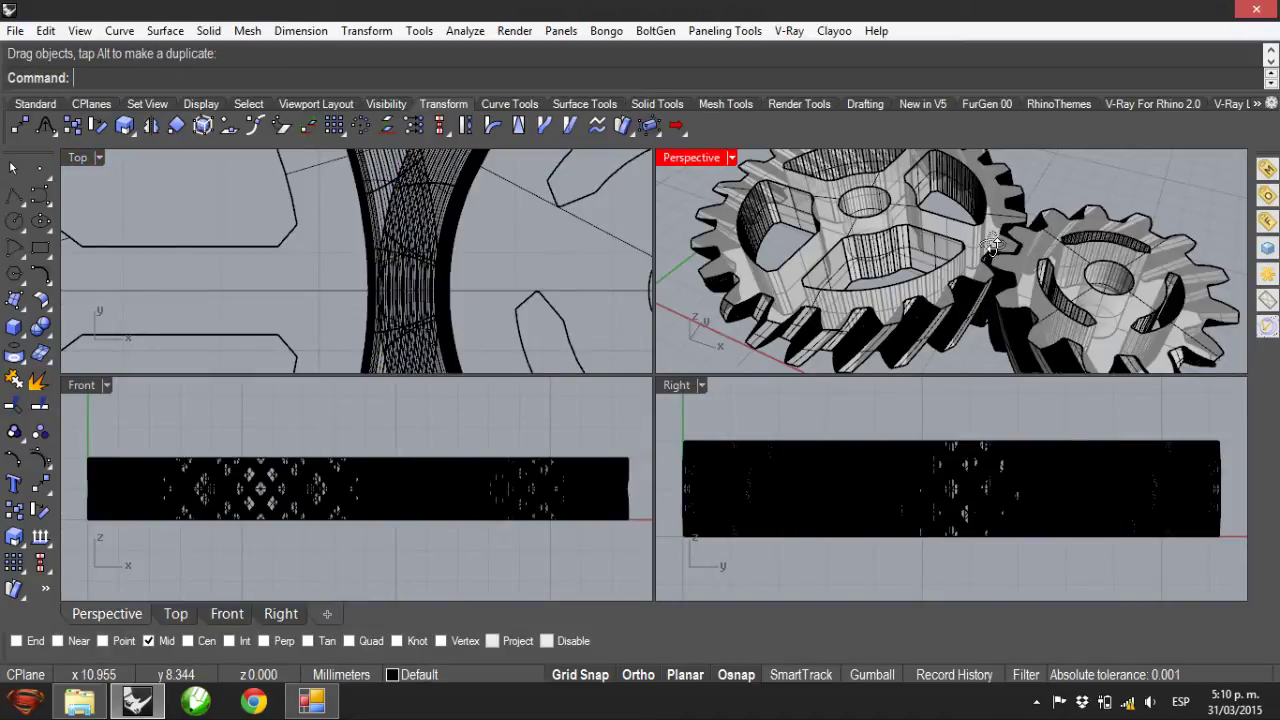
Inspect the clearance between the meshing teeth up close, ending with both gears fitted in all viewports.
scroll(990, 245, up, 8)
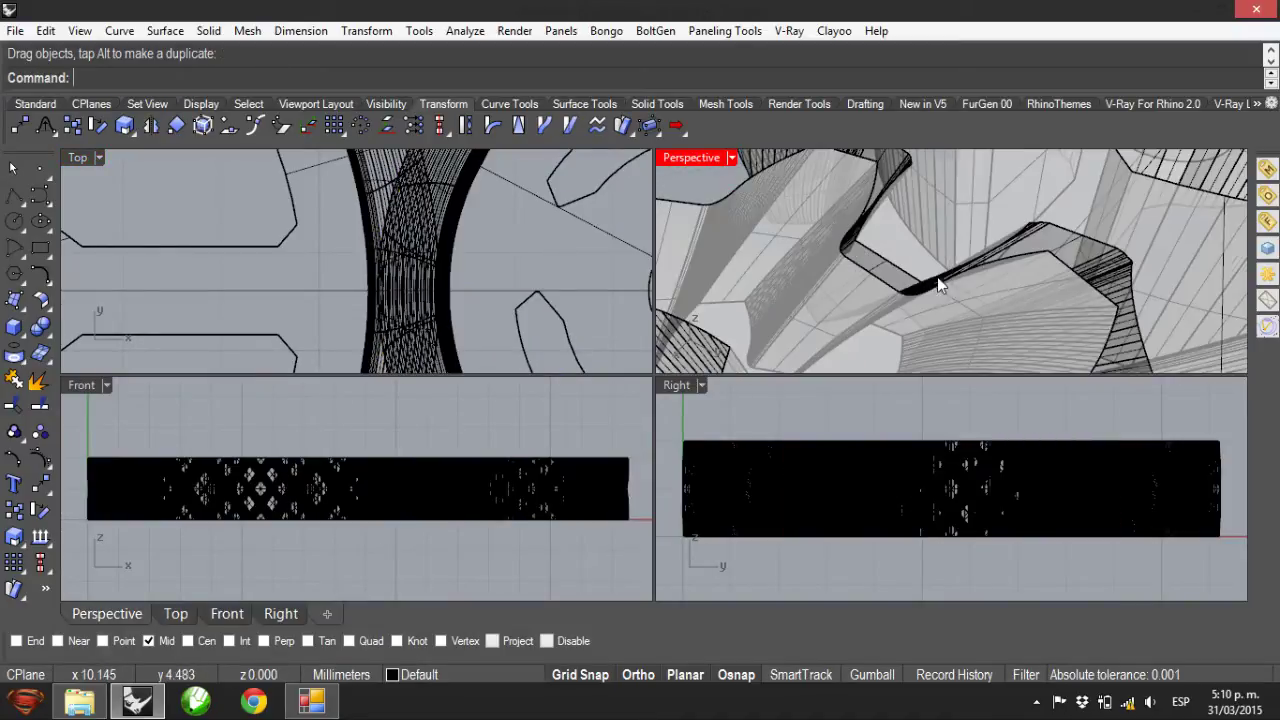
right_drag(940, 285, 913, 300)
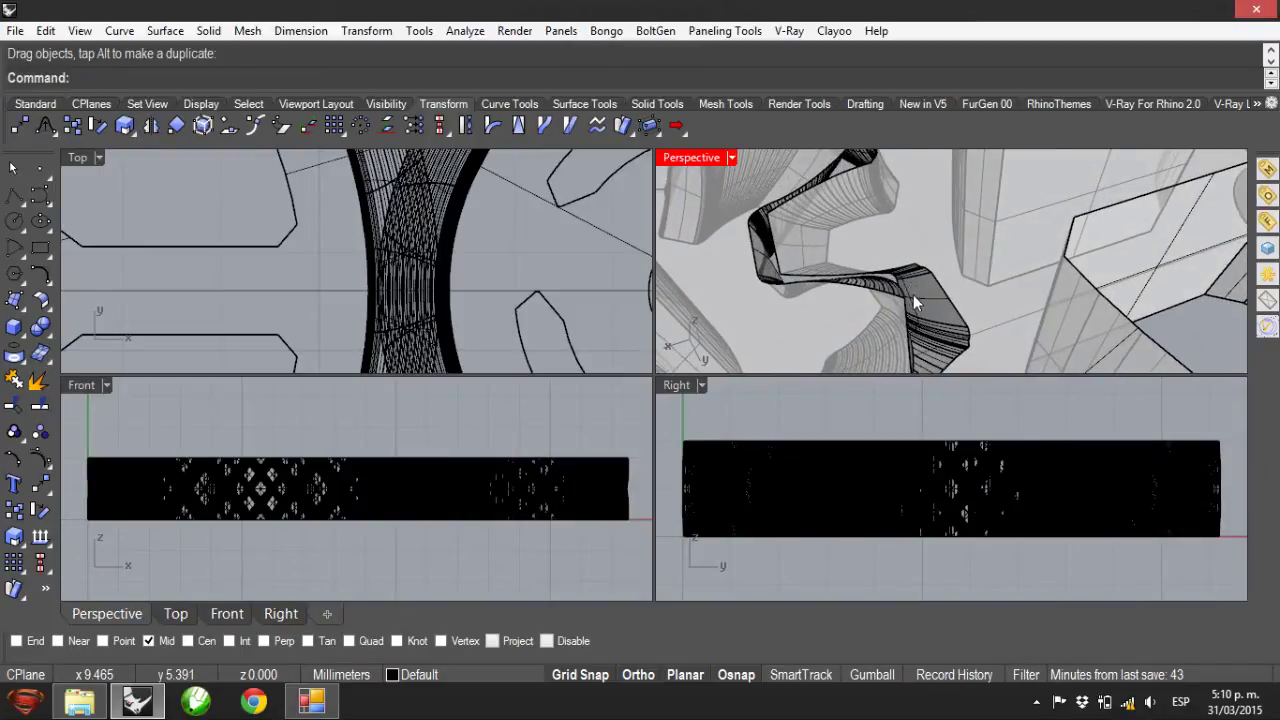
right_drag(837, 280, 790, 290)
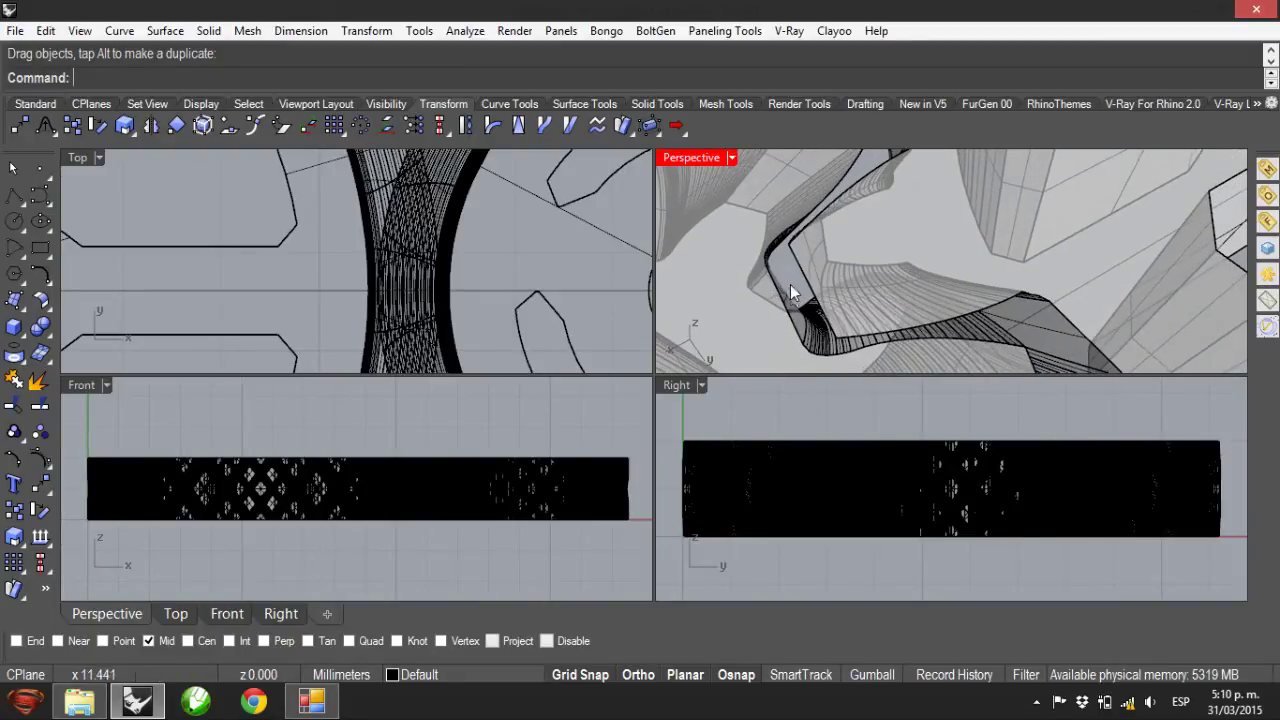
scroll(850, 250, down, 10)
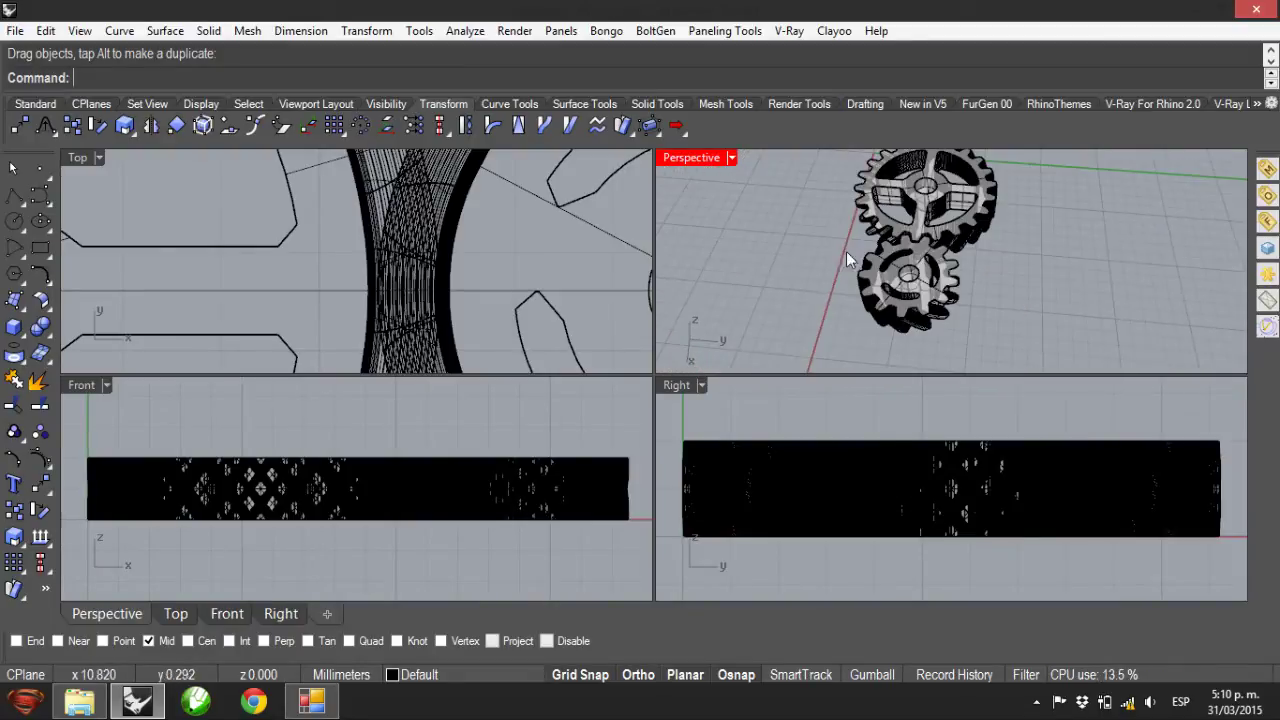
right_drag(846, 259, 971, 256)
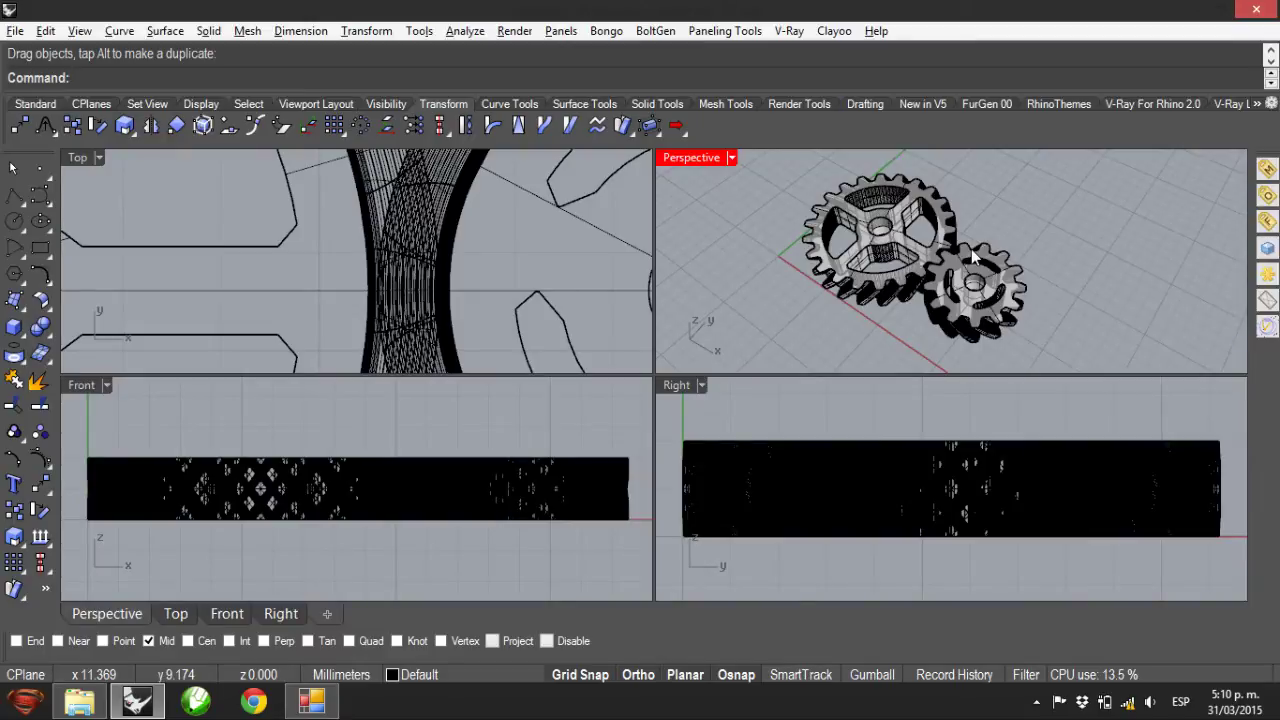
key(ctrl+shift+e)
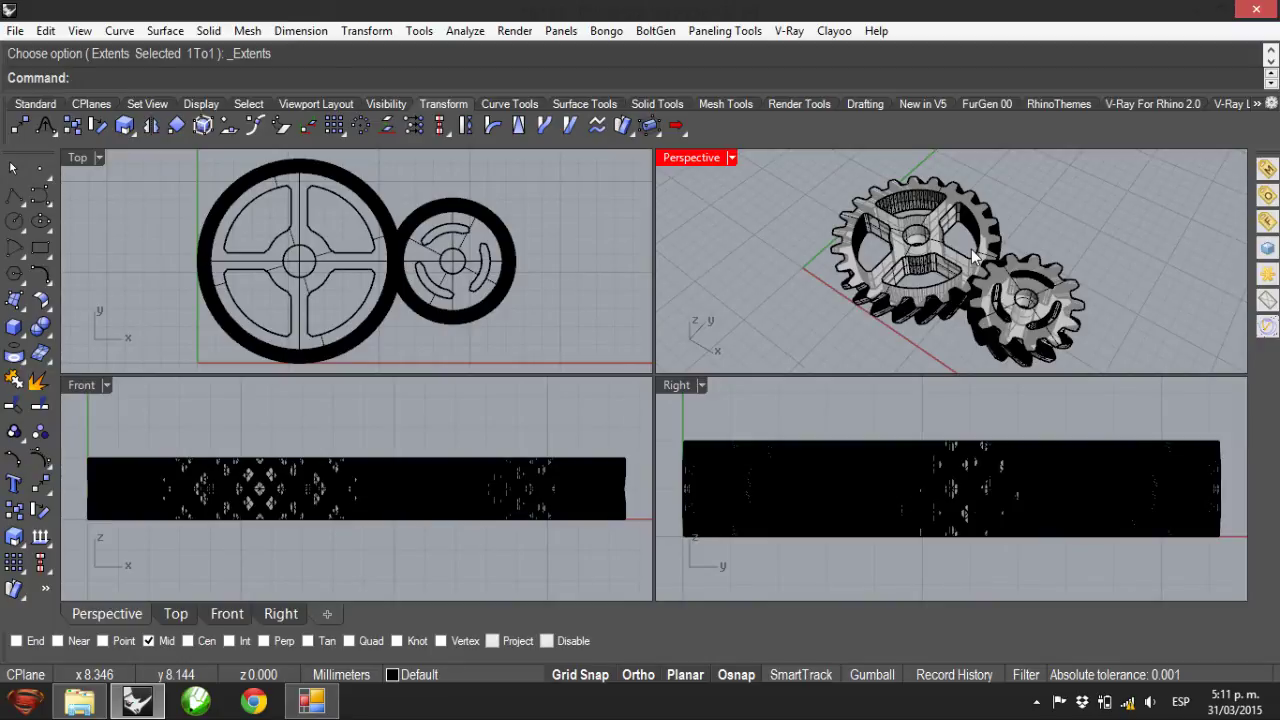
Minimize the Rhinoceros, File Explorer and Gear Generator windows to reveal the desktop.
click(1196, 9)
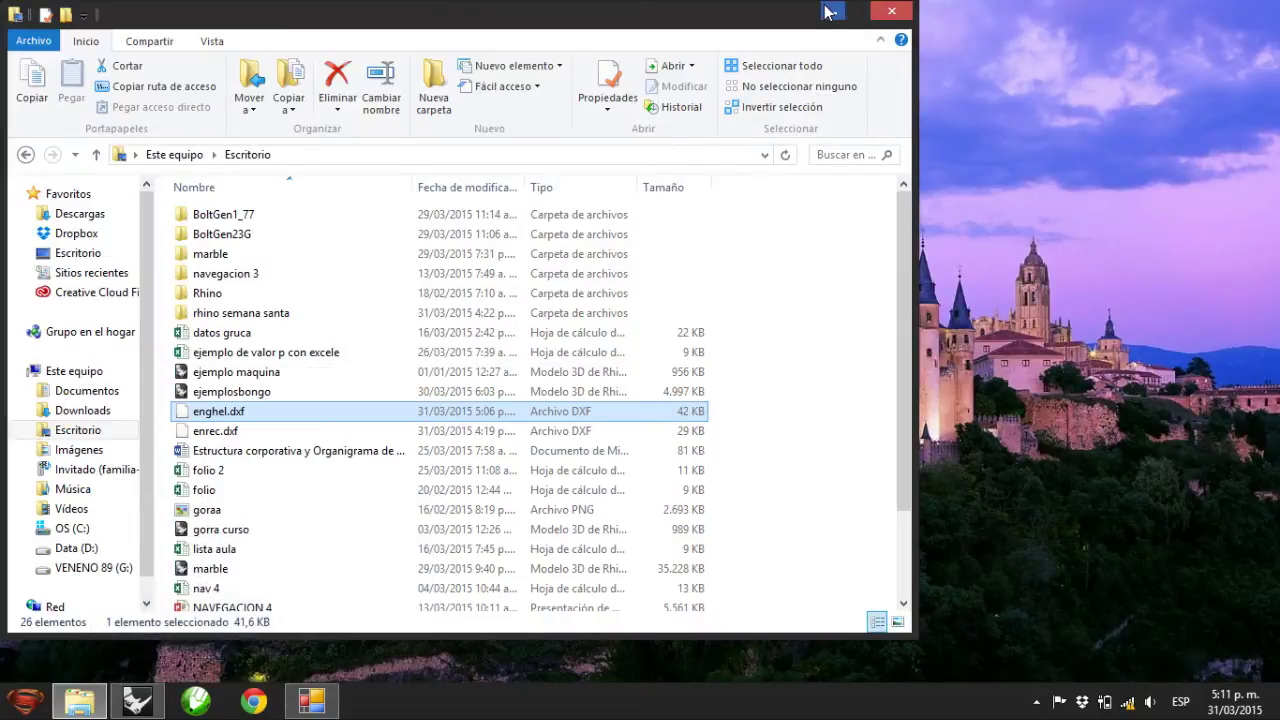
click(857, 11)
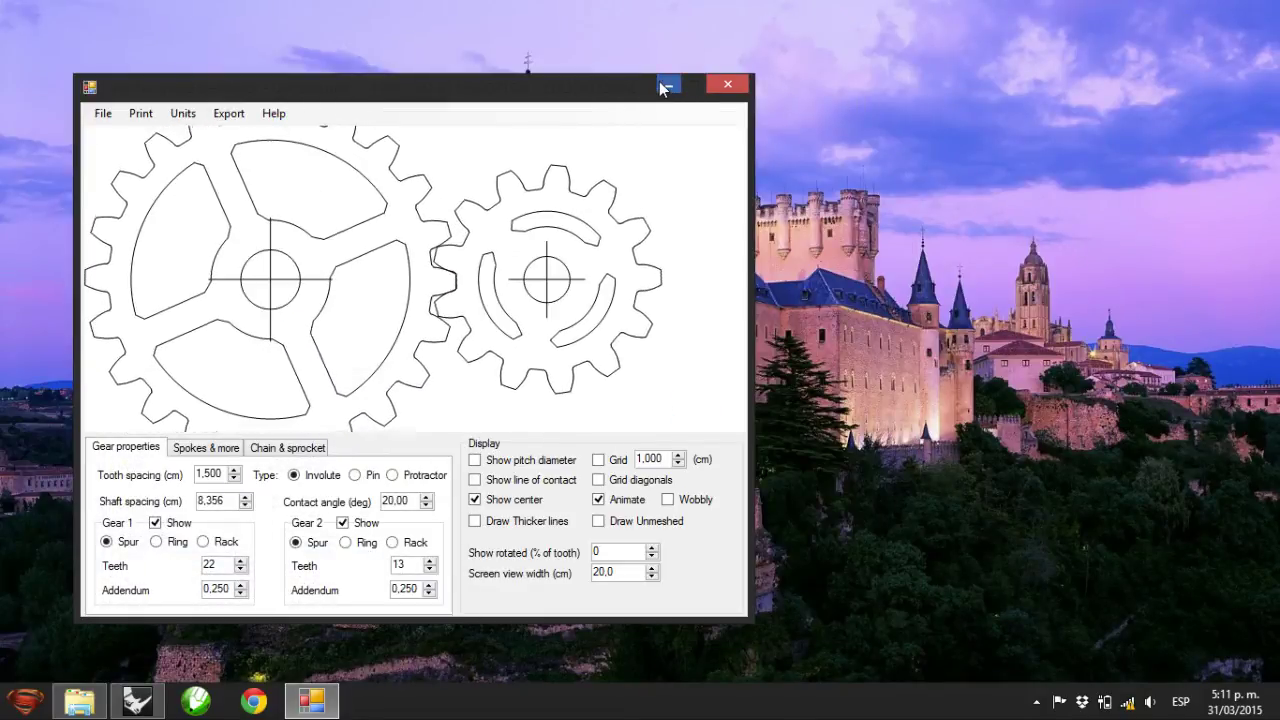
click(688, 88)
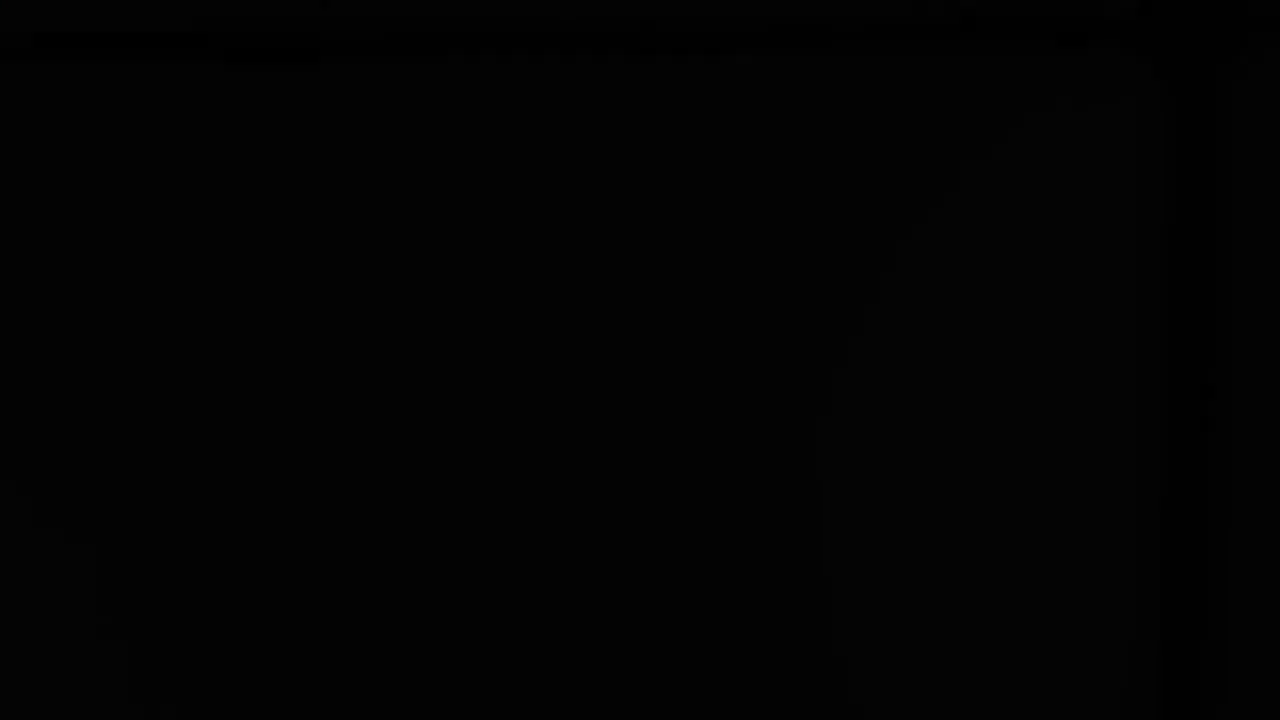